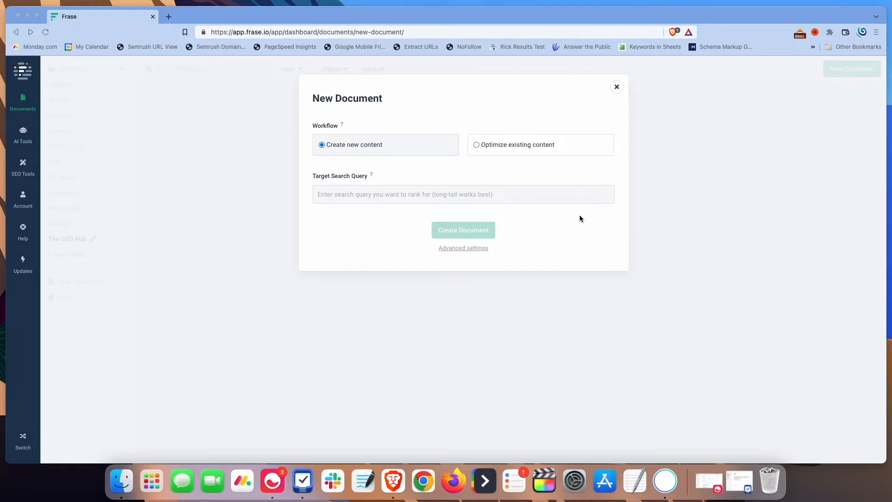
- Create a new-content document targeting the search query "waterfall project management"
left_click(455, 195)
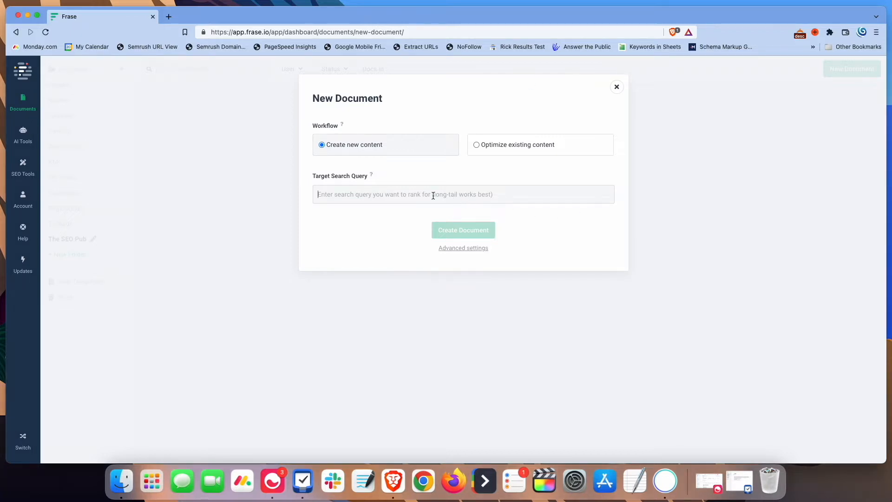
type("wa")
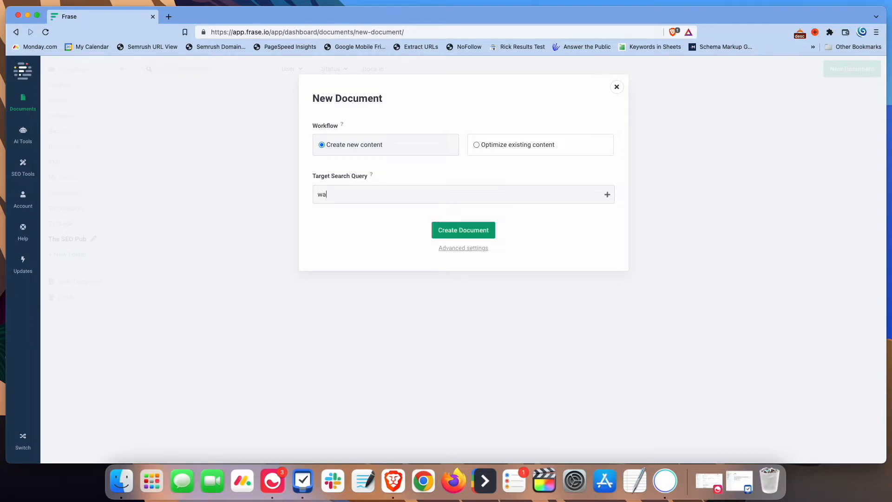
type("terfall project manag")
key("BackSpace")
key("BackSpace")
type("agement")
left_click(444, 230)
- Exclude the projectmanager.com and forbes.com results from the document's selected research sources
left_click(765, 188)
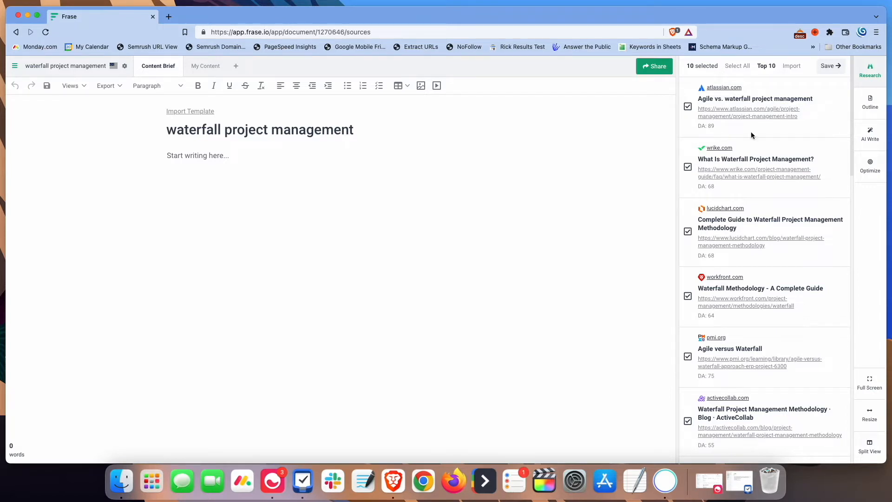
scroll(765, 255, "down", 5)
scroll(765, 255, "down", 8)
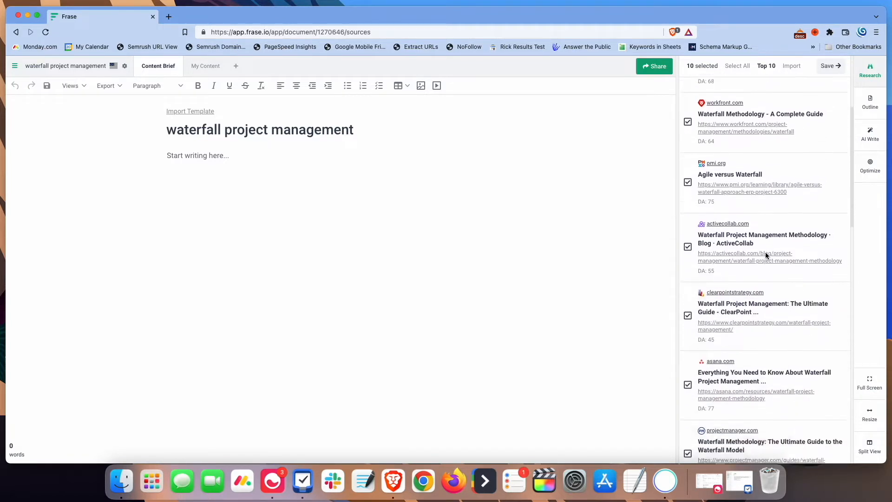
scroll(765, 253, "down", 2)
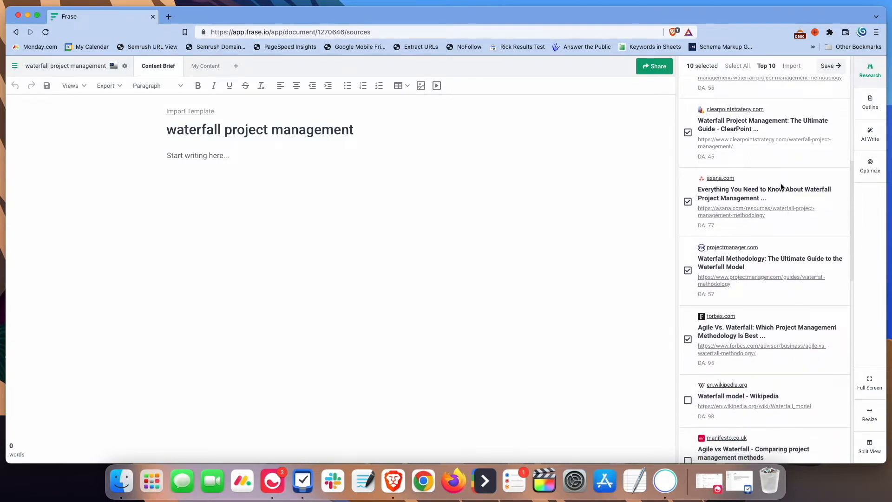
left_click(688, 272)
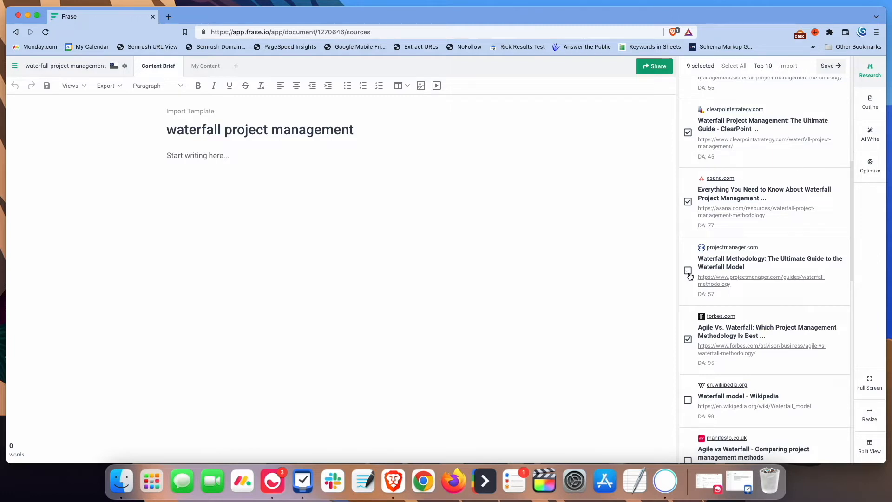
left_click(687, 338)
- Add the monday.com article "Waterfall Project Management: Introduction" to the research sources and save the selection
scroll(773, 307, "down", 3)
scroll(773, 307, "down", 5)
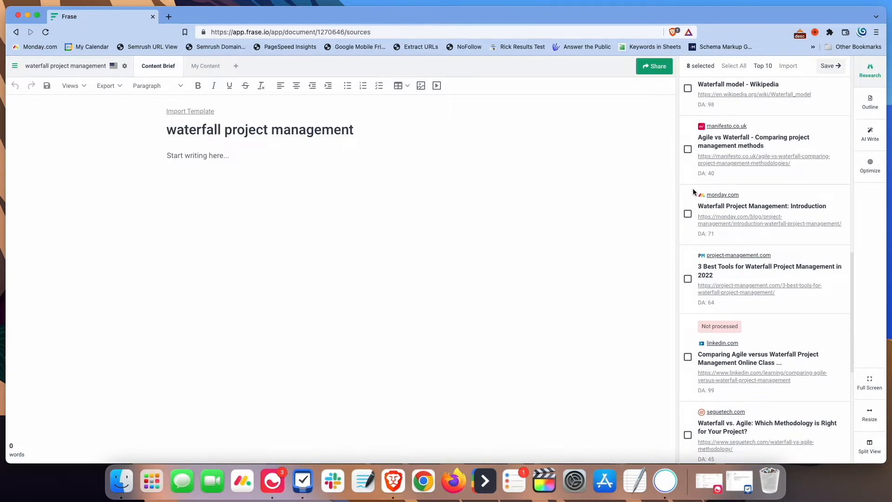
left_click(688, 215)
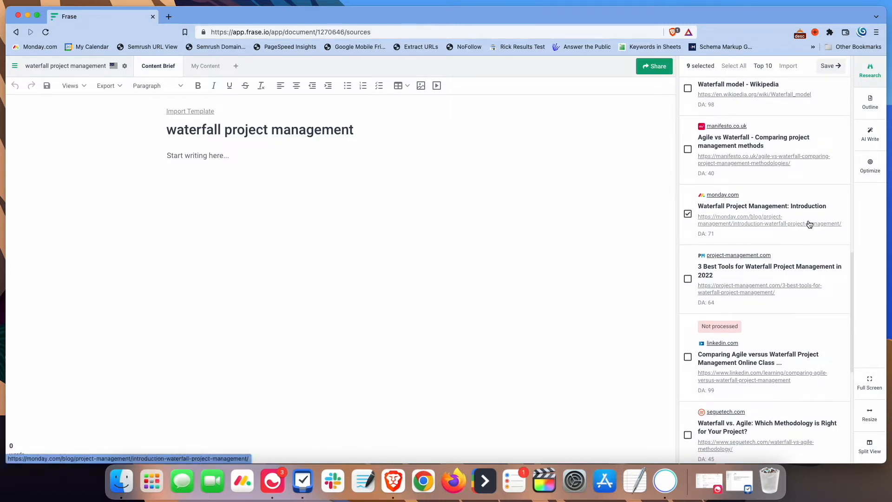
scroll(809, 225, "up", 15)
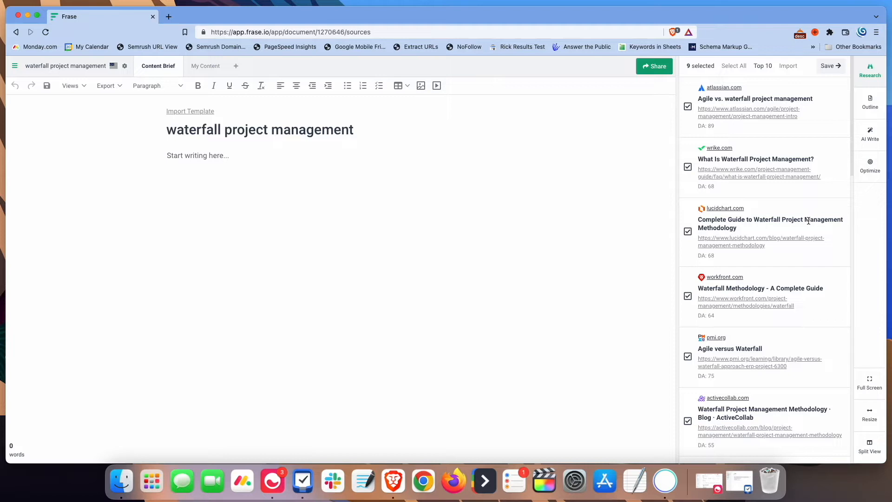
left_click(830, 66)
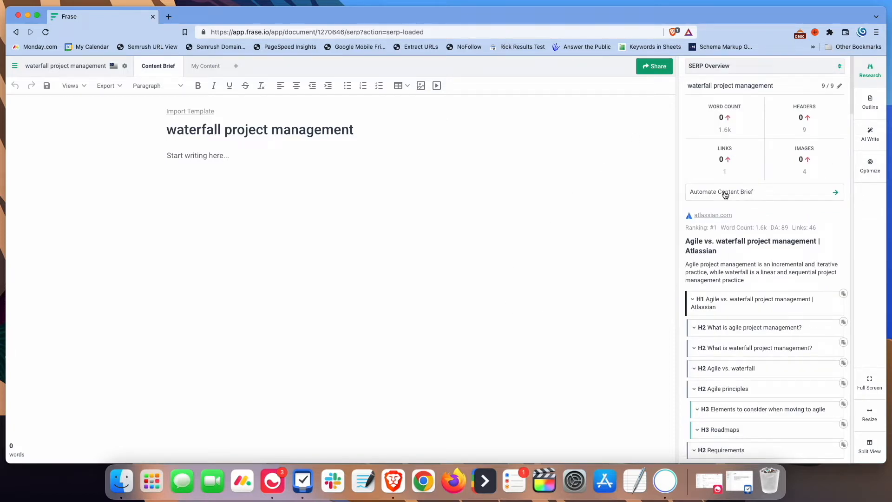
- Insert an automated content brief with the preselected sections into the editor and return to the SERP overview
left_click(725, 194)
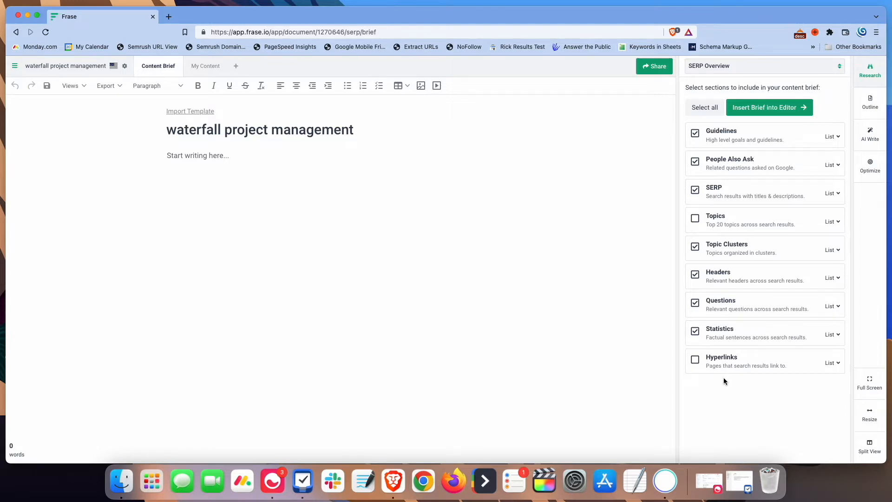
left_click(762, 111)
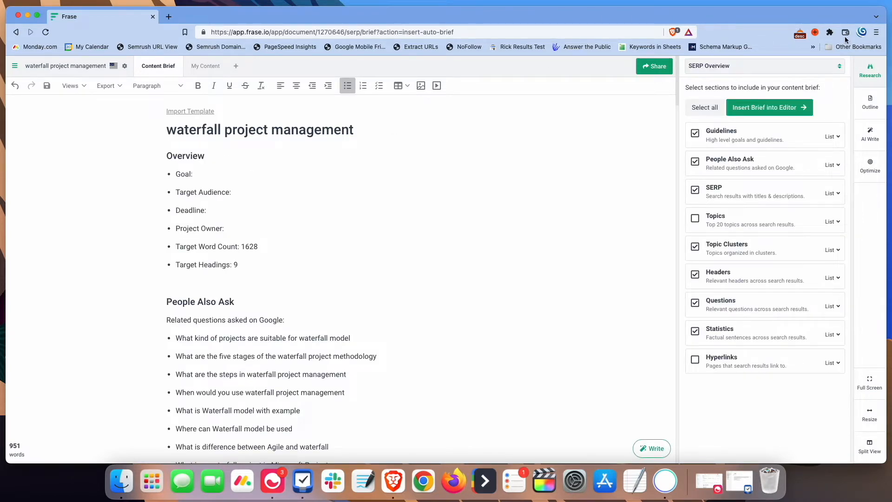
left_click(870, 70)
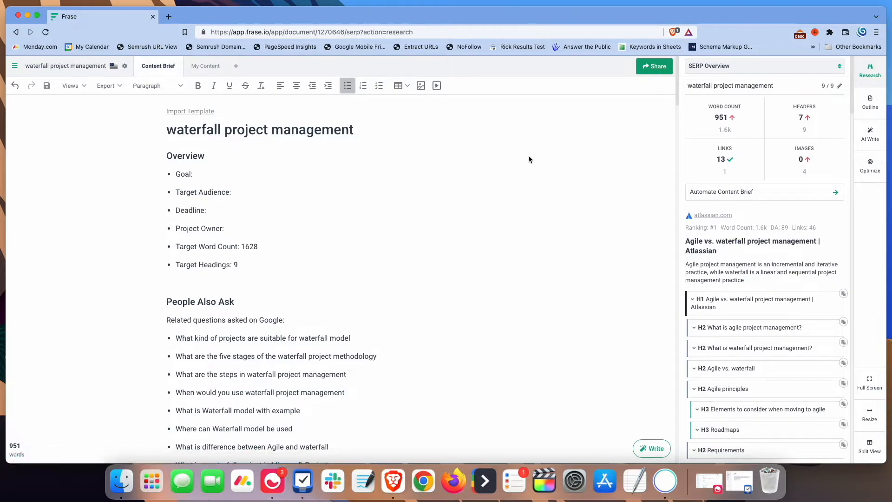
- Delete the Deadline, Project Owner and Target Headings items from the brief's Overview list
scroll(288, 277, "down", 1)
scroll(288, 277, "down", 20)
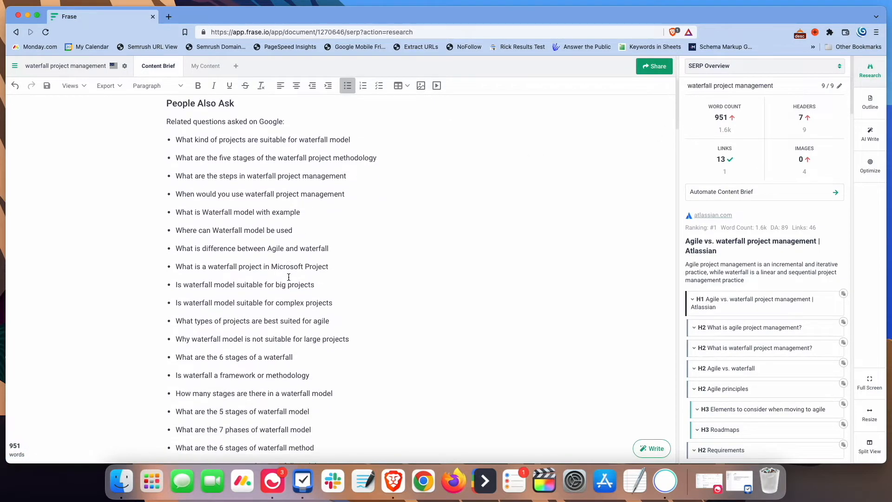
scroll(289, 277, "up", 20)
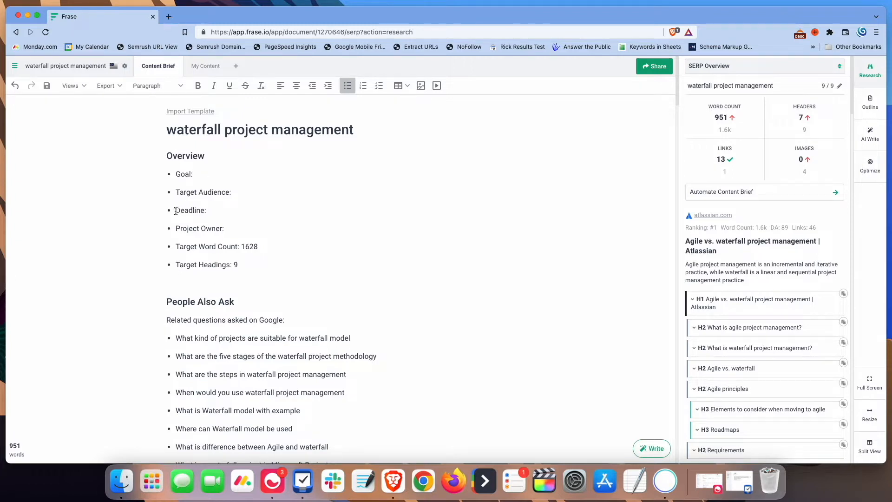
left_click_drag(175, 209, 214, 210)
key("BackSpace")
key("BackSpace")
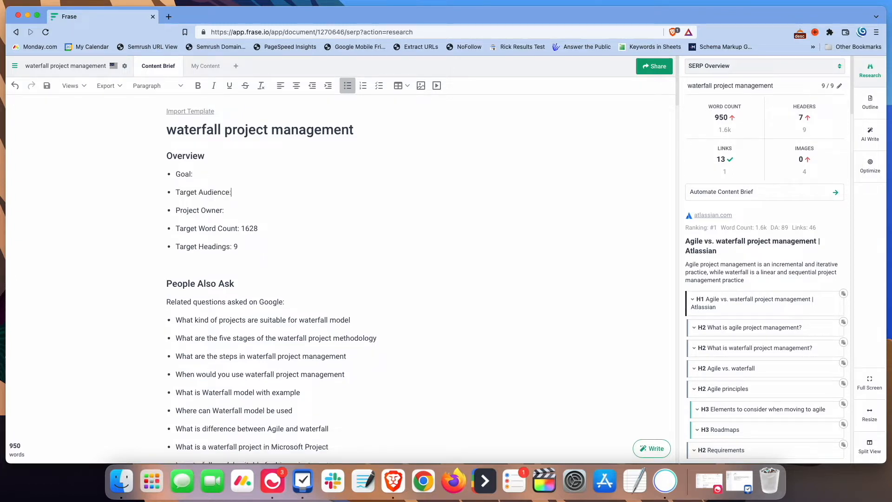
left_click_drag(175, 210, 237, 210)
key("BackSpace")
key("BackSpace")
left_click_drag(238, 228, 178, 228)
key("BackSpace")
key("BackSpace")
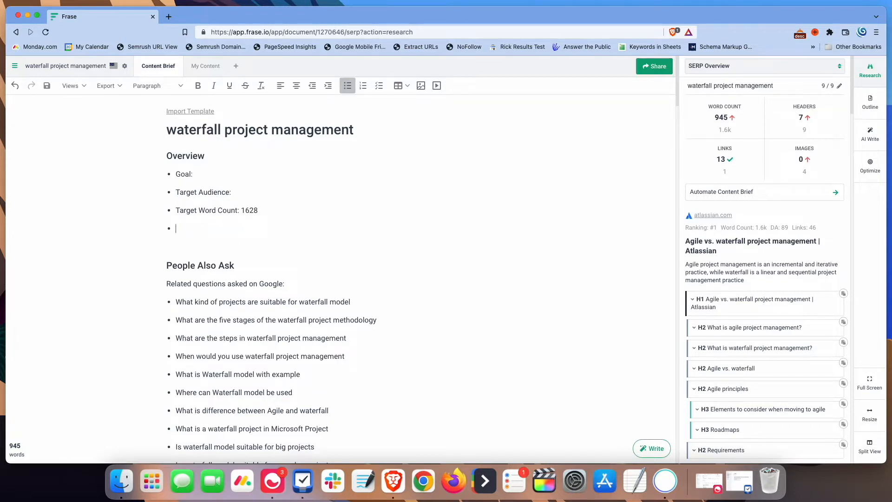
- Fill in the Goal: "This article is for anyone searching to understand what the waterfall project management methodology is about and what it is used for."
left_click(198, 173)
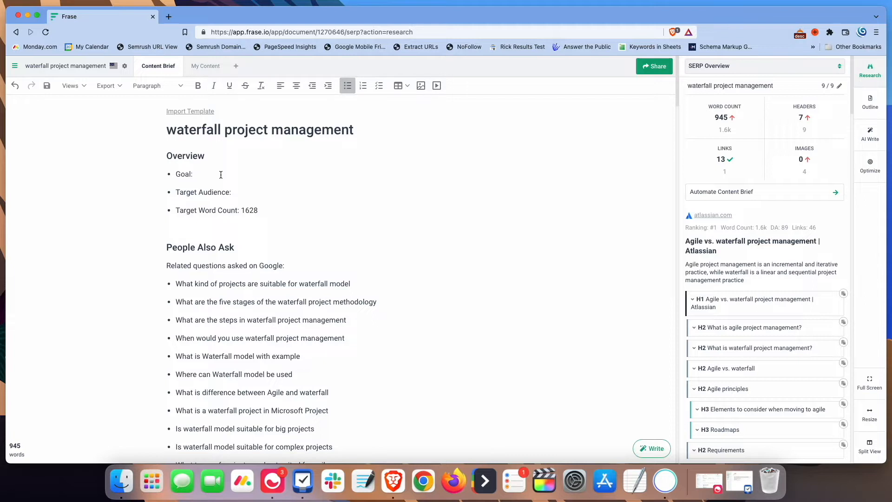
type("This article is for anyone searching to understand what waterfall")
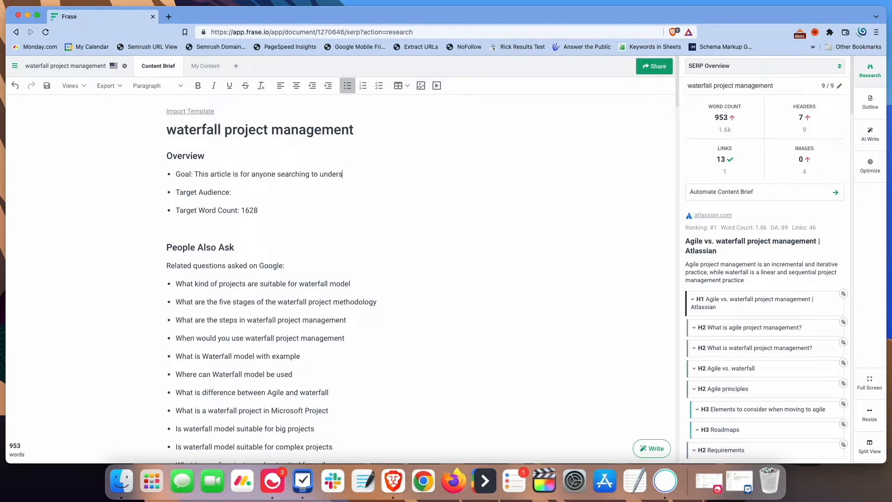
key("BackSpace")
key("BackSpace")
key("BackSpace")
key("BackSpace")
key("BackSpace")
key("BackSpace")
key("BackSpace")
key("BackSpace")
key("BackSpace")
type("the waterfall project management methodology is ")
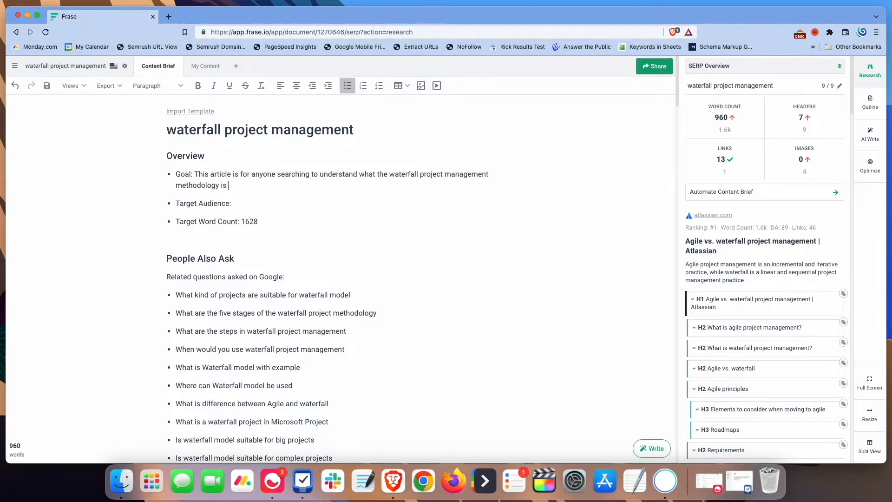
type("about and what it is used for.")
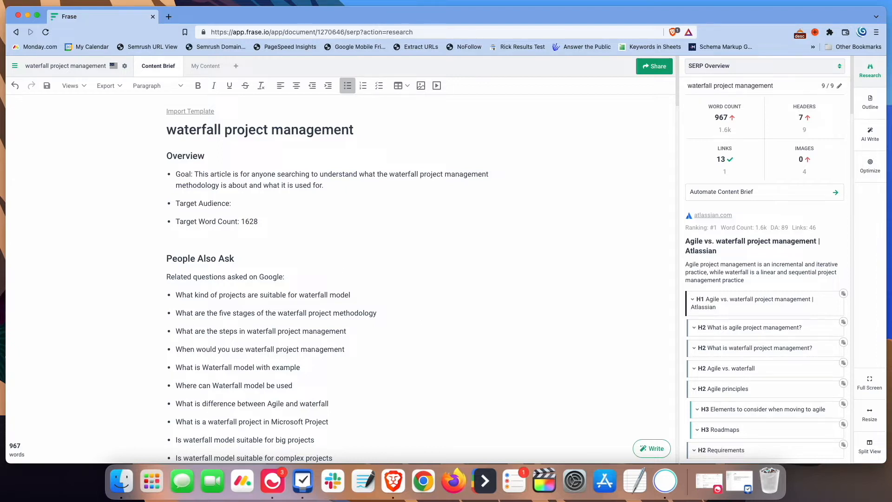
- Fill in the Target Audience as "project managers, team managers, product owners"
type("project managers, team mangag")
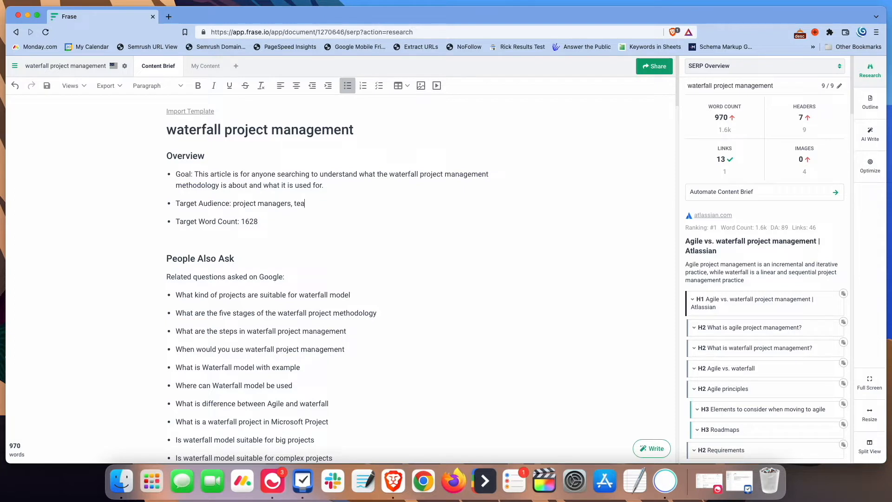
key("BackSpace")
key("BackSpace")
key("BackSpace")
type("nagers, product owners")
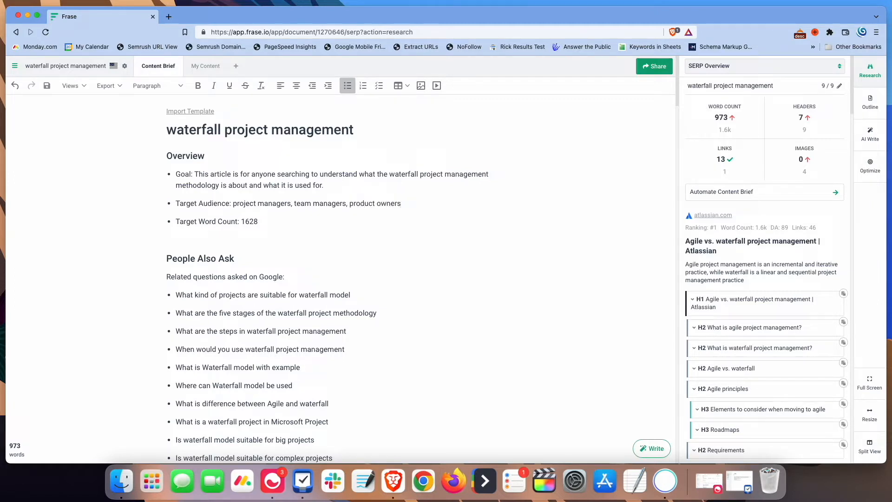
- Add a new bullet below Target Audience reading "Tone: informative, serious"
key("Return")
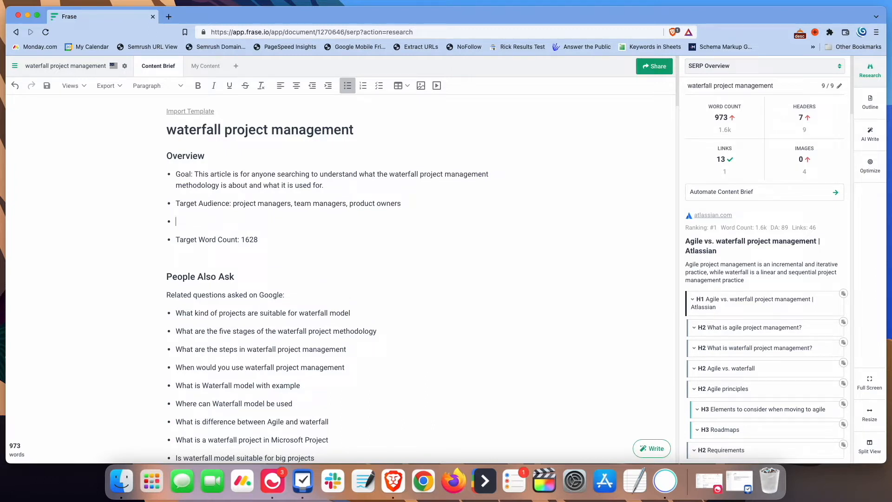
type("Tone")
type(":")
type("information")
type("al, ")
type("serious")
key("BackSpace")
key("BackSpace")
key("BackSpace")
key("BackSpace")
key("BackSpace")
key("BackSpace")
key("BackSpace")
key("BackSpace")
key("BackSpace")
key("BackSpace")
key("BackSpace")
key("BackSpace")
key("BackSpace")
type("ve, serious")
- Clear the number from the Target Word Count item, keeping its label
key("Down")
key("Up")
key("BackSpace")
key("BackSpace")
key("BackSpace")
key("BackSpace")
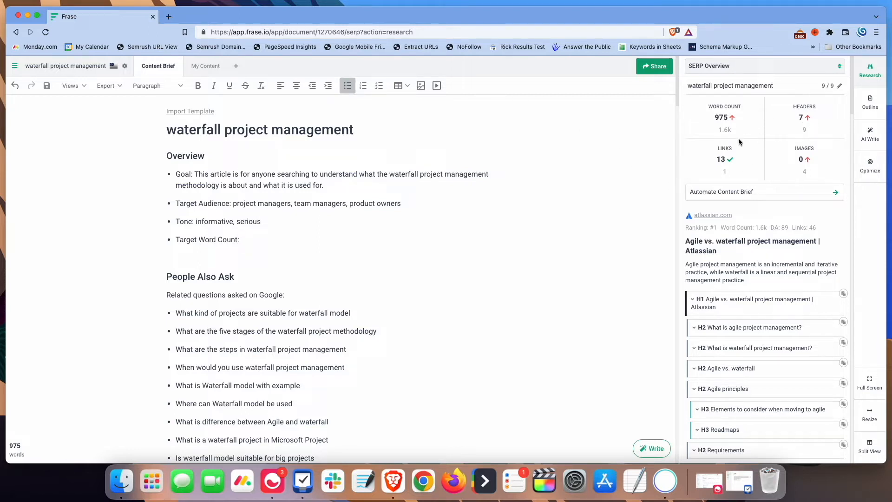
- Examine the word counts and headings of the top-ranking competitor articles in the SERP overview
mouse_move(718, 131)
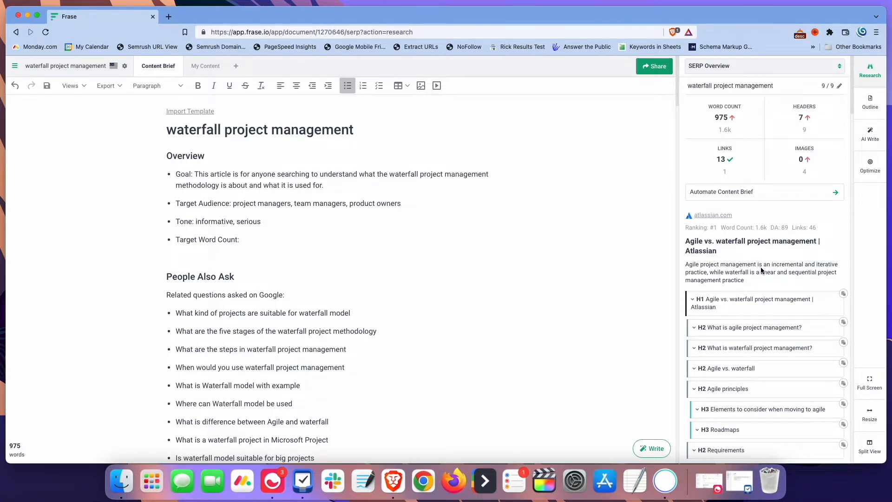
scroll(760, 269, "down", 3)
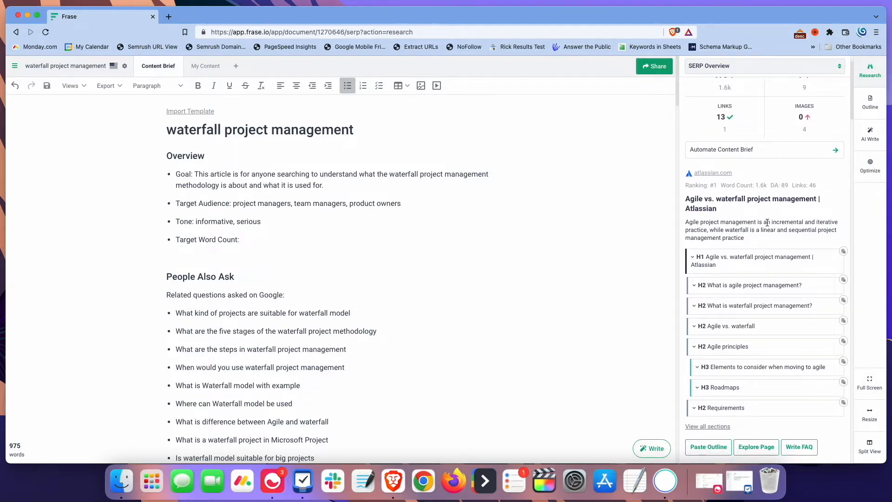
scroll(766, 223, "down", 5)
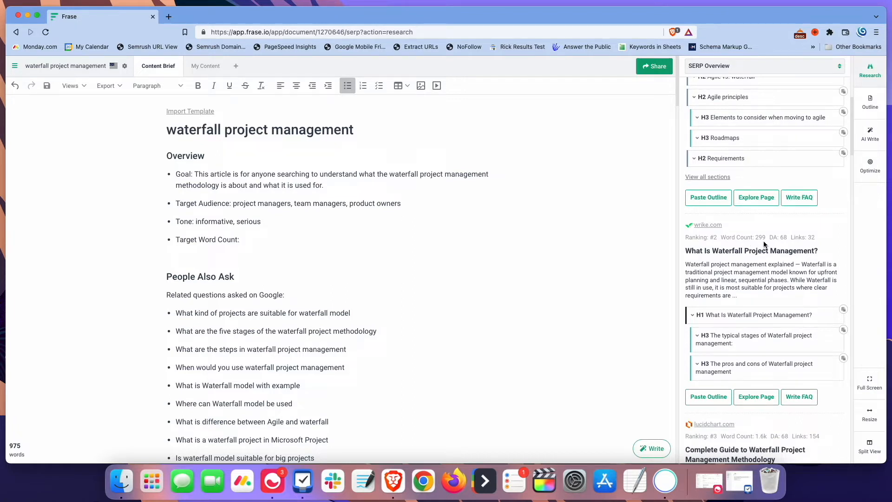
scroll(757, 223, "down", 5)
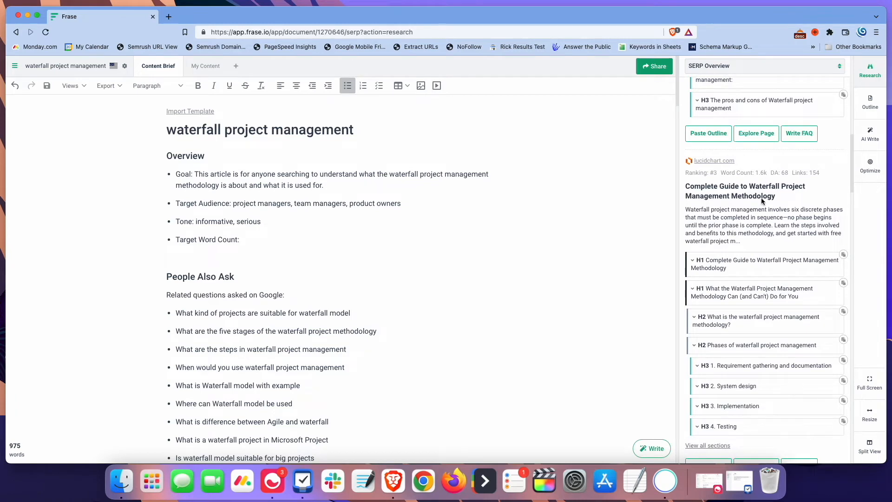
scroll(762, 201, "down", 6)
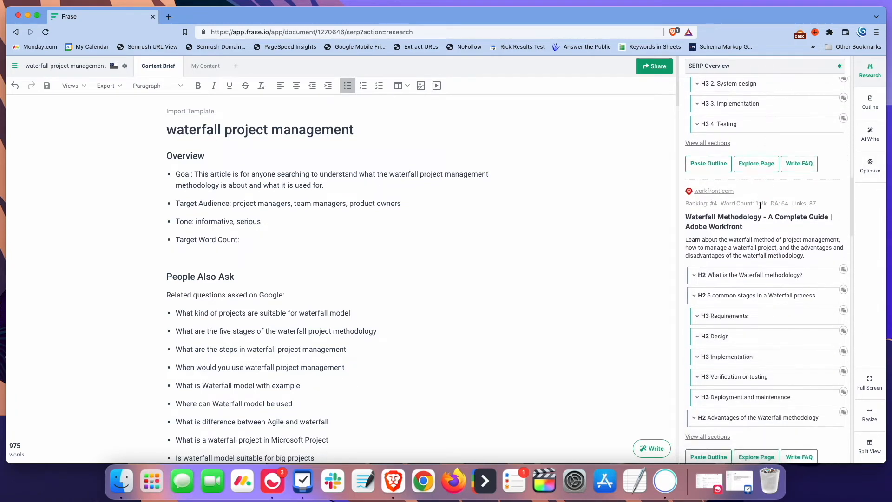
scroll(766, 234, "down", 5)
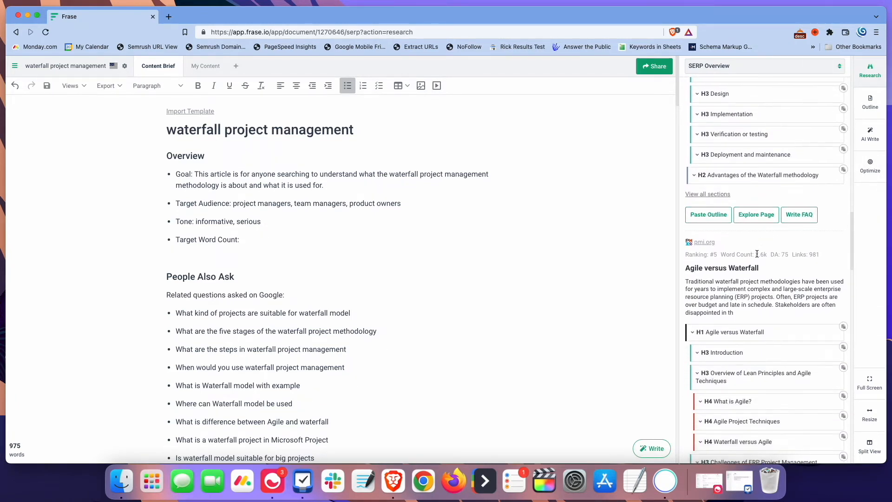
scroll(757, 274, "down", 5)
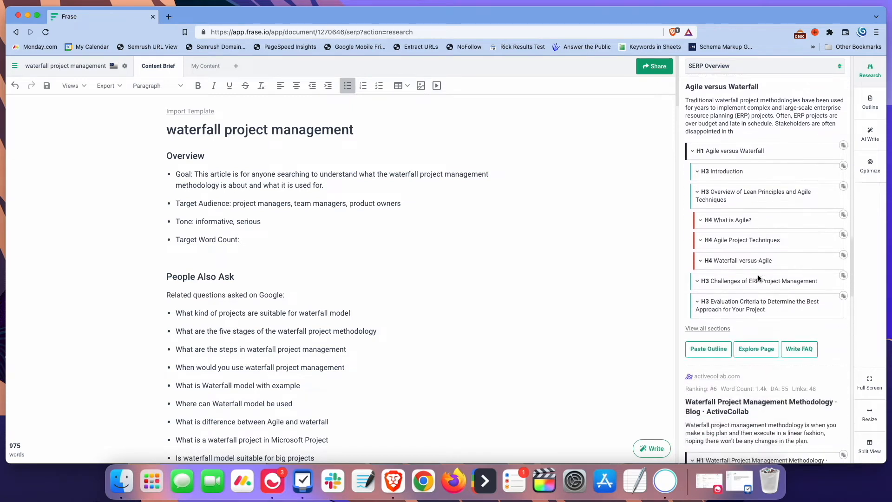
scroll(759, 278, "down", 10)
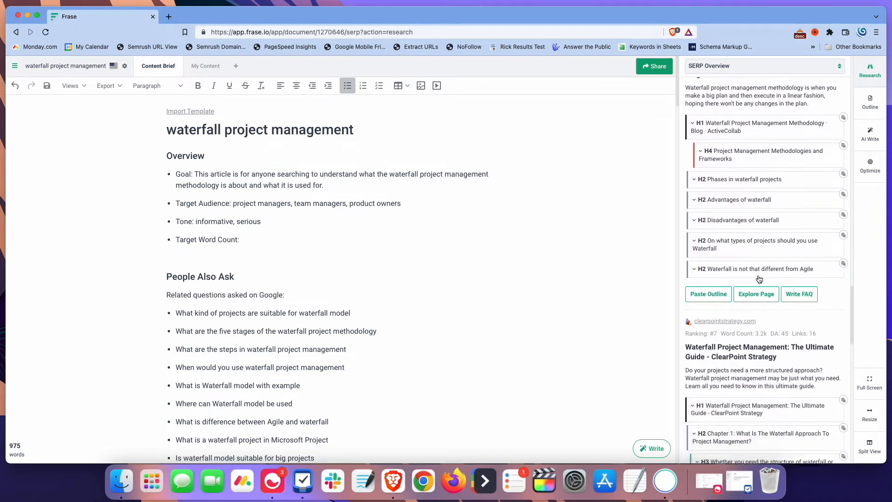
scroll(762, 276, "down", 3)
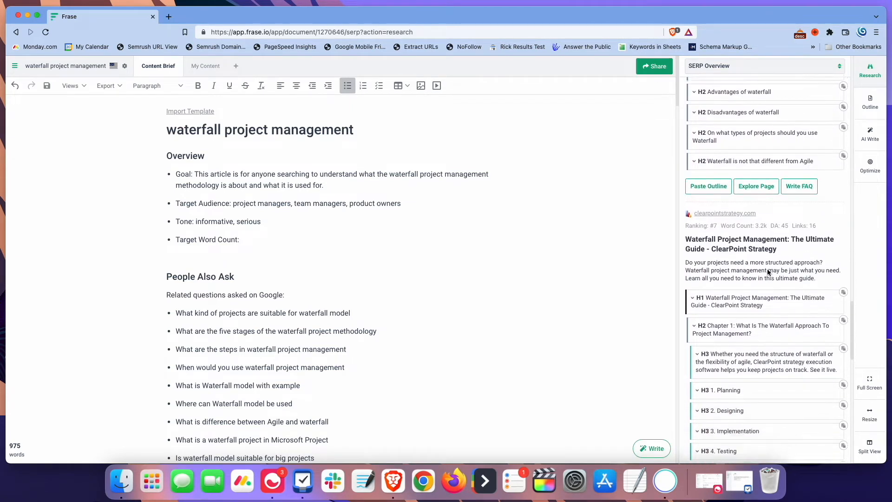
scroll(768, 274, "down", 3)
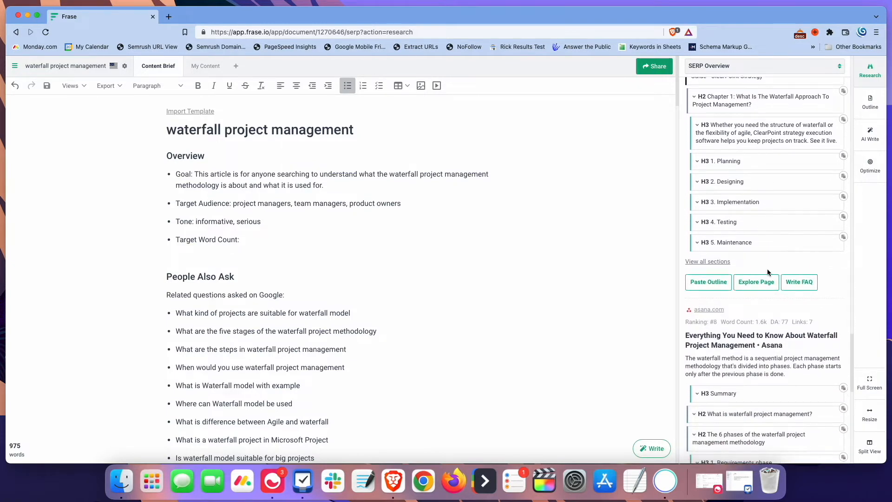
scroll(767, 272, "down", 1)
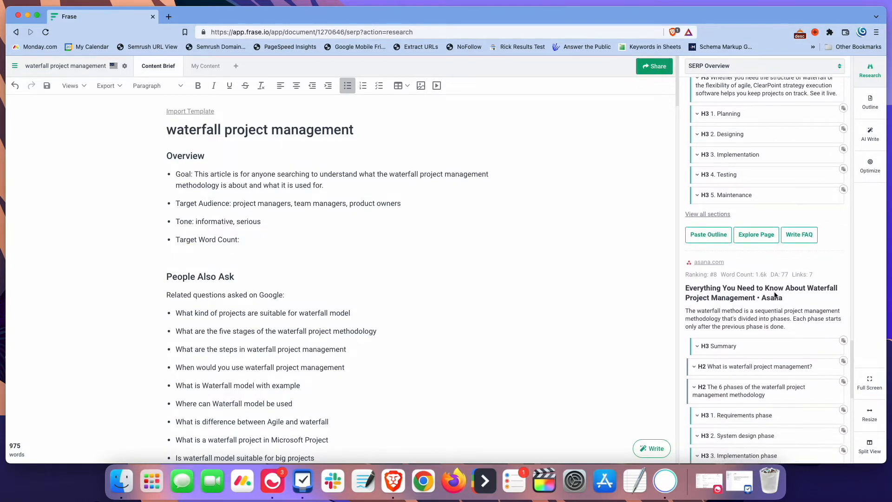
scroll(774, 273, "up", 20)
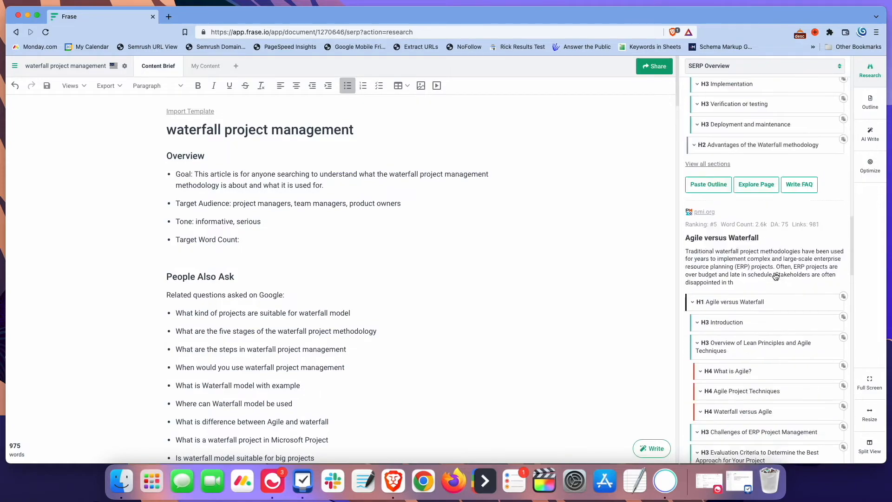
scroll(774, 272, "up", 15)
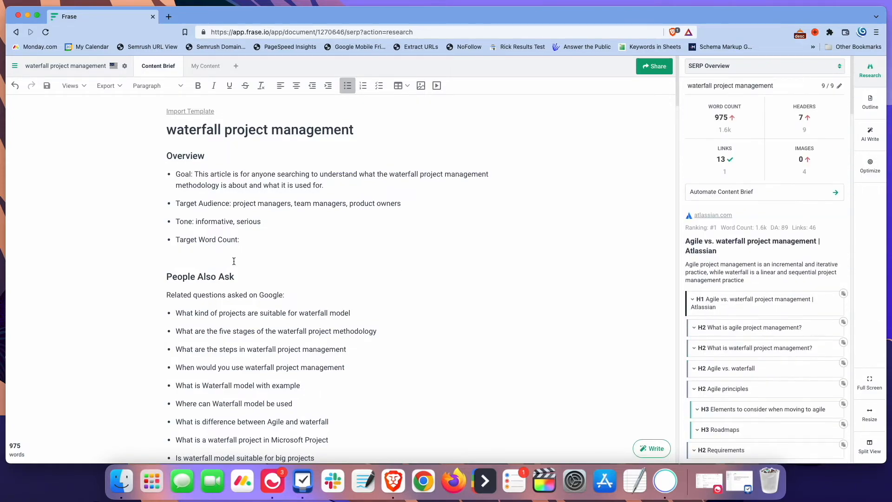
- Set Target Word Count to "1500-1800 words (This is not a limit. If you need to go over well over 1800 words, you can do so.)"
type("1500-1800 words (This is not a limit.")
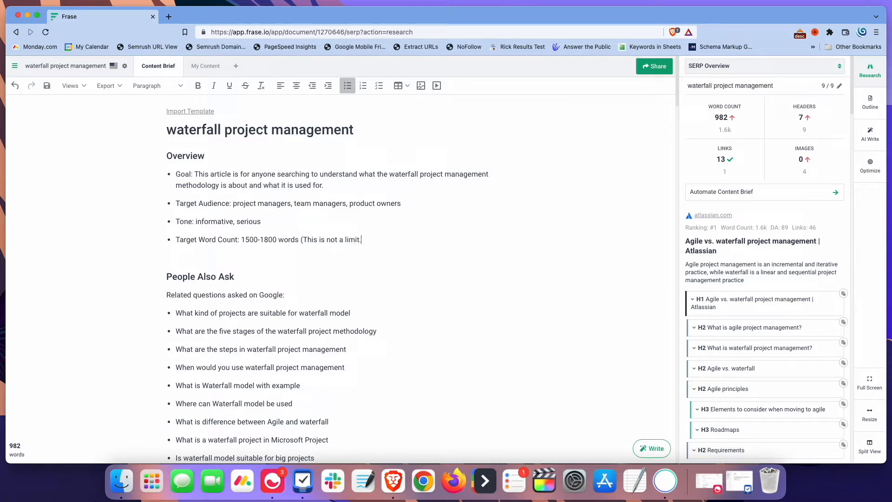
type(" If you need to go over 18000")
key("BackSpace")
key("BackSpace")
type("words")
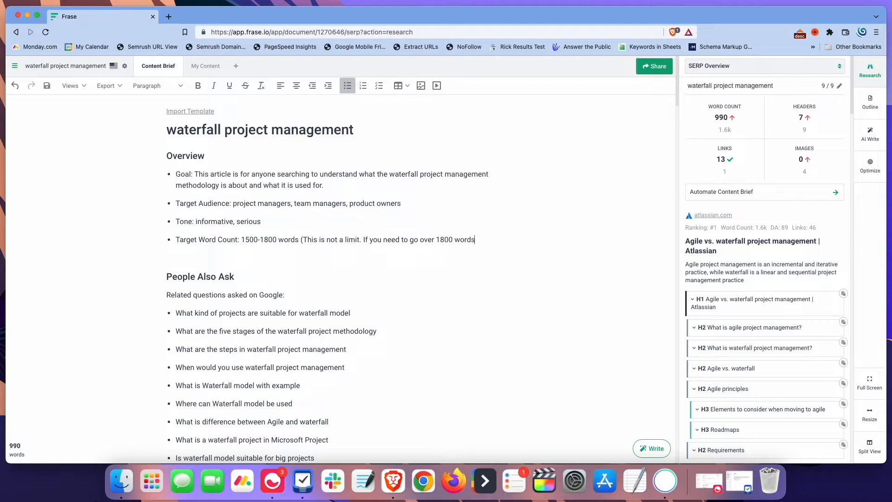
key("BackSpace")
key("BackSpace")
key("BackSpace")
key("BackSpace")
key("BackSpace")
key("BackSpace")
key("BackSpace")
key("BackSpace")
key("BackSpace")
key("BackSpace")
key("BackSpace")
type("well over 1800 words")
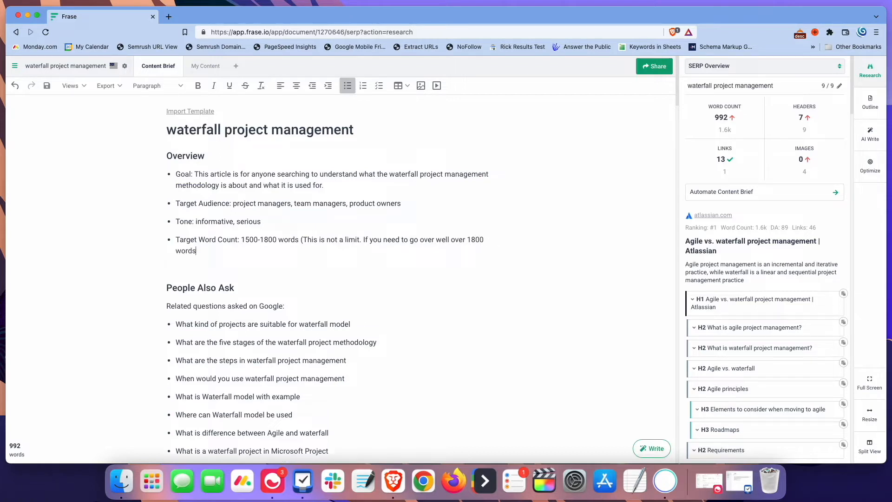
type(", you can do so.)")
- Color the parenthetical note after the target word count range red
left_click_drag(301, 239, 313, 250)
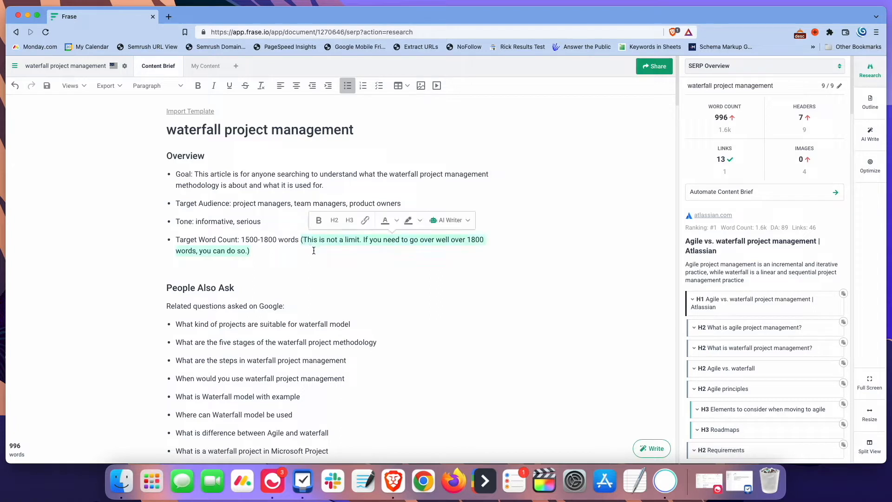
left_click(397, 220)
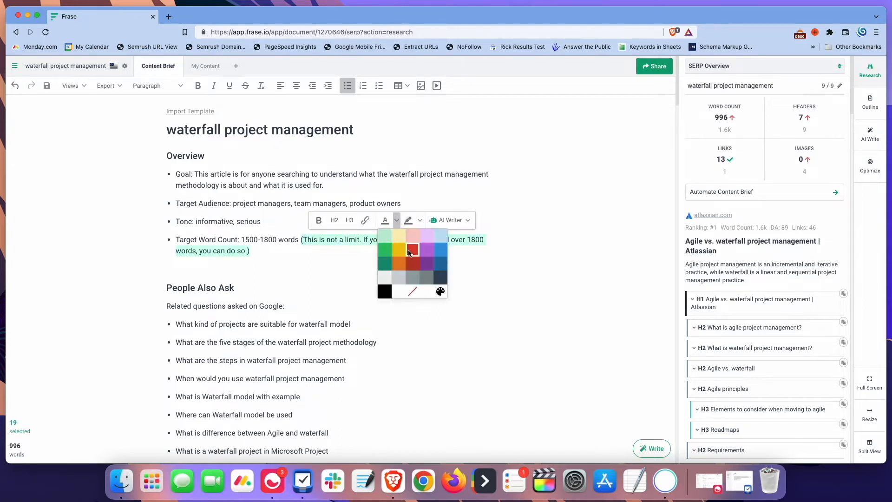
left_click(411, 249)
left_click(282, 253)
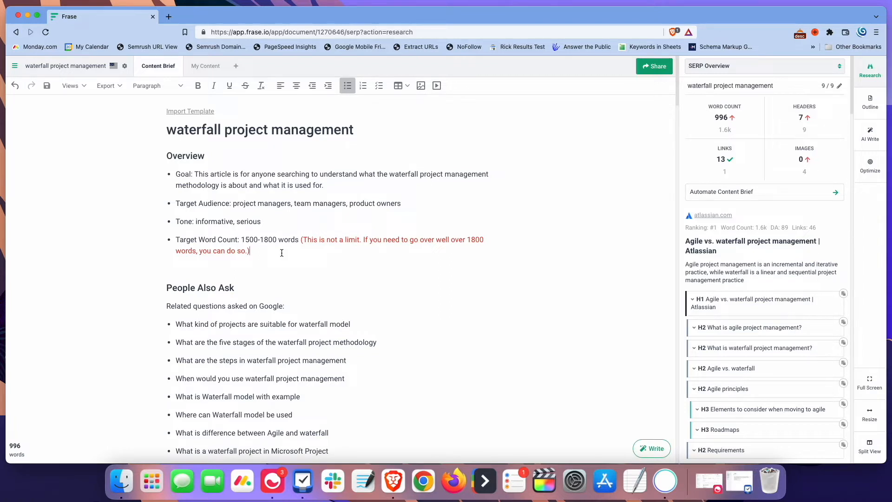
- Below the overview bullets, add a non-bulleted line reading "Title Tag:" in bold black text
key("Return")
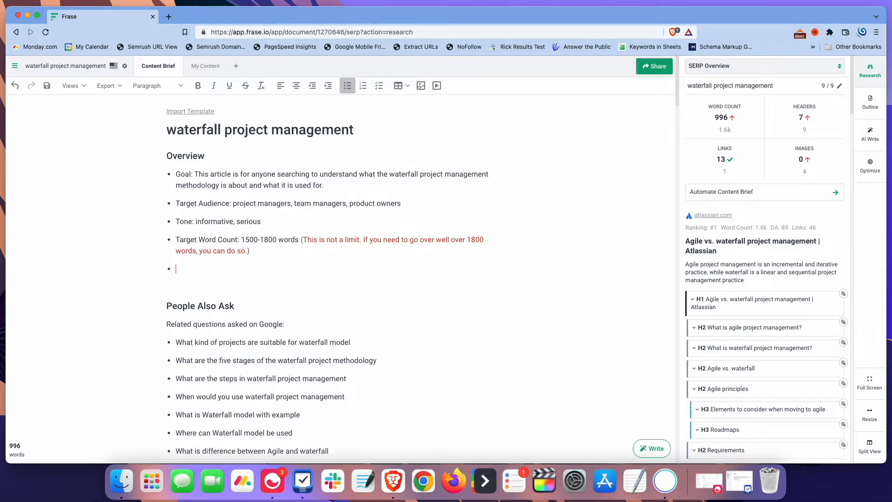
key("Return")
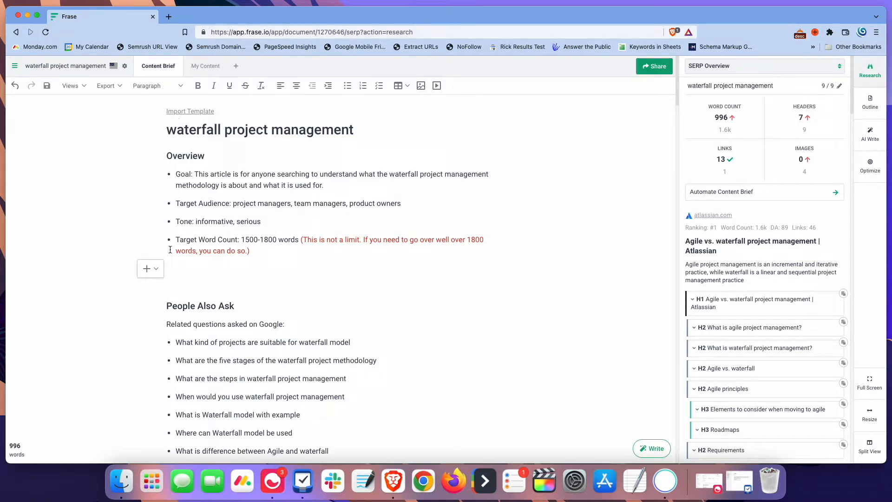
type("Title:")
left_click_drag(185, 269, 161, 267)
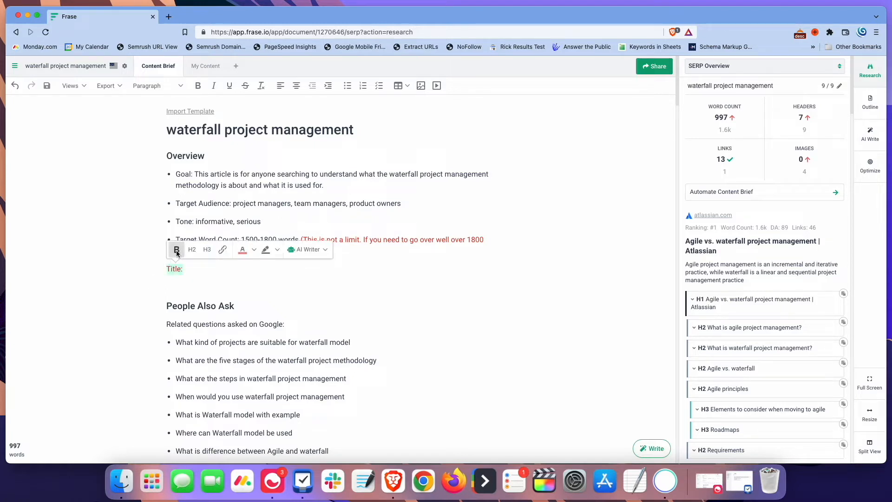
left_click(253, 249)
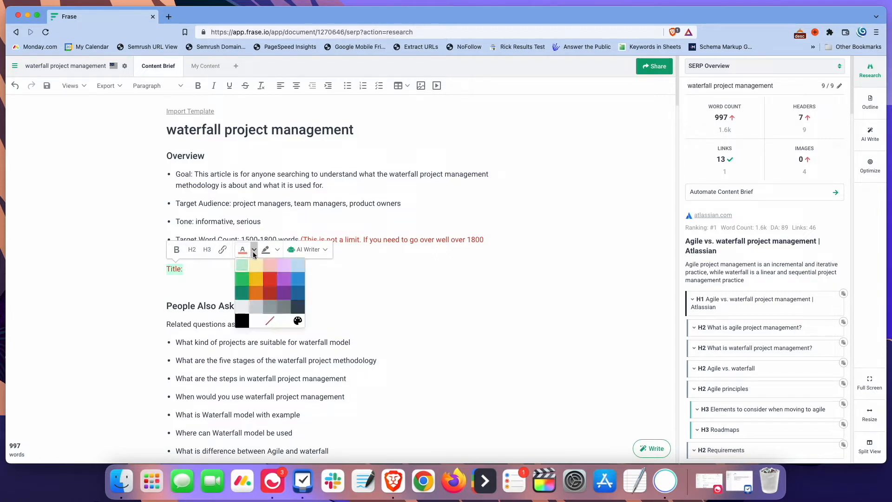
left_click(241, 321)
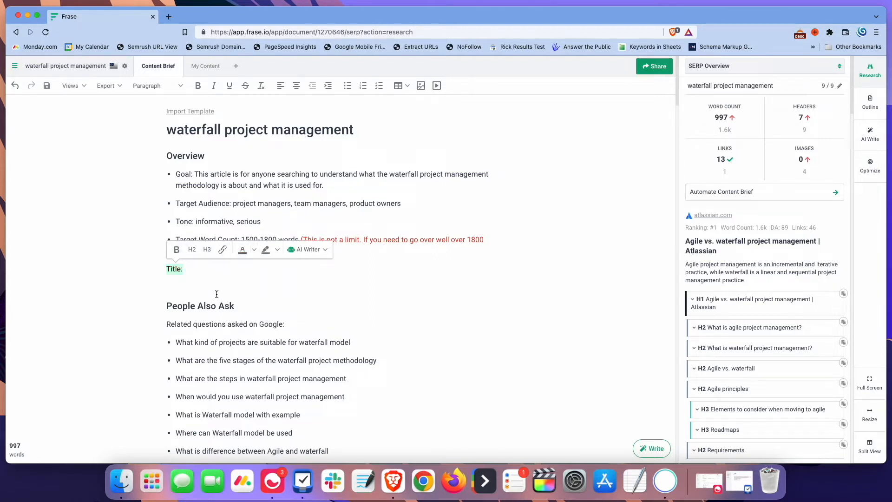
left_click(178, 255)
left_click(192, 268)
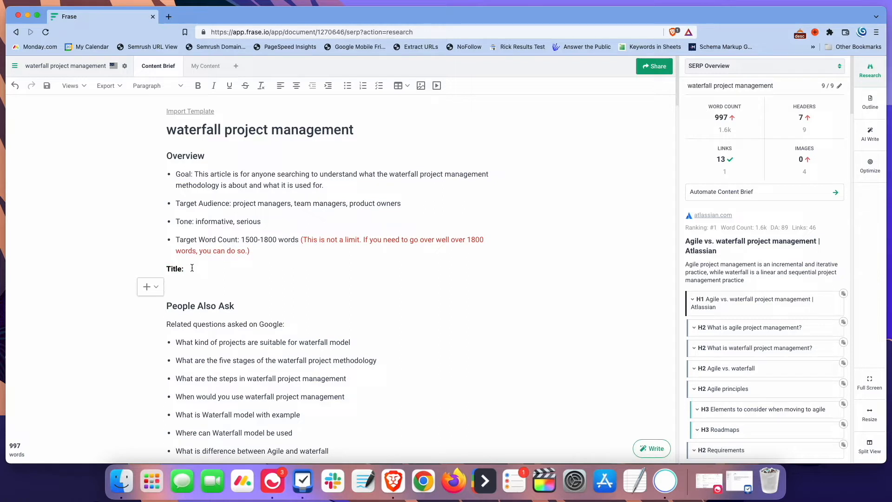
key("super+b")
key("BackSpace")
key("BackSpace")
type("Tag:")
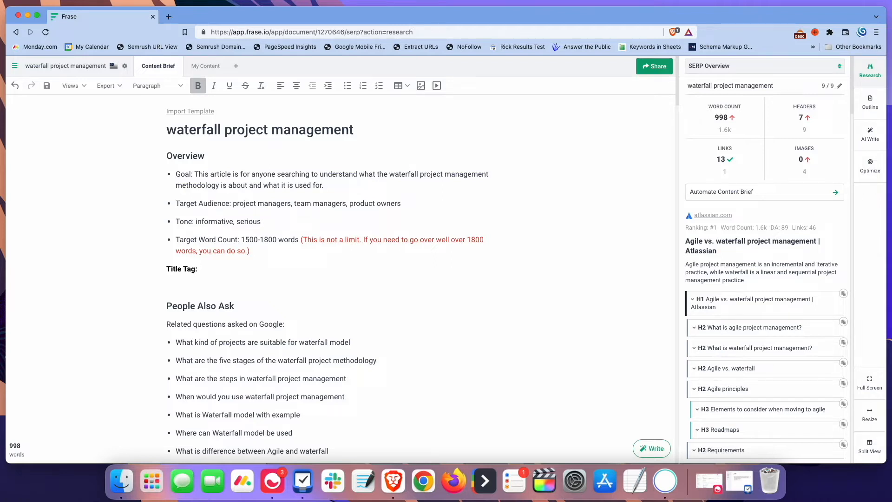
- Add two bold label lines under Title Tag reading "Meta Description:" and "Slug:"
key("Return")
type("M")
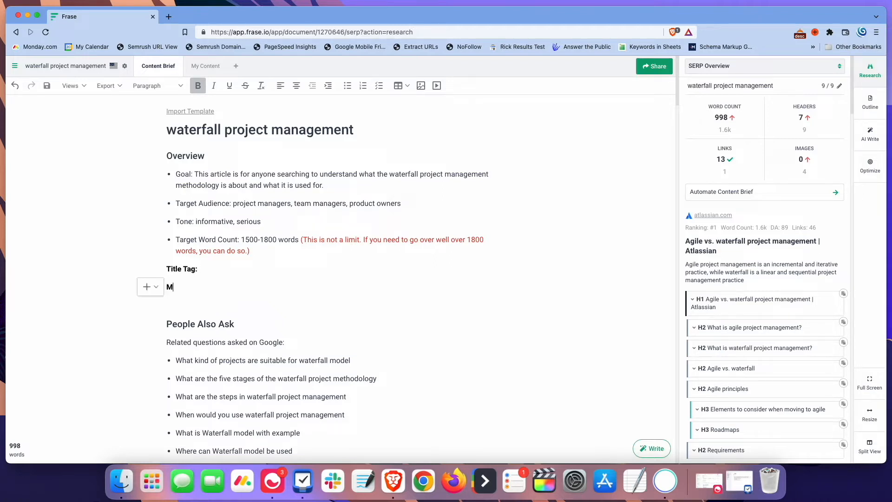
type("eta Description:")
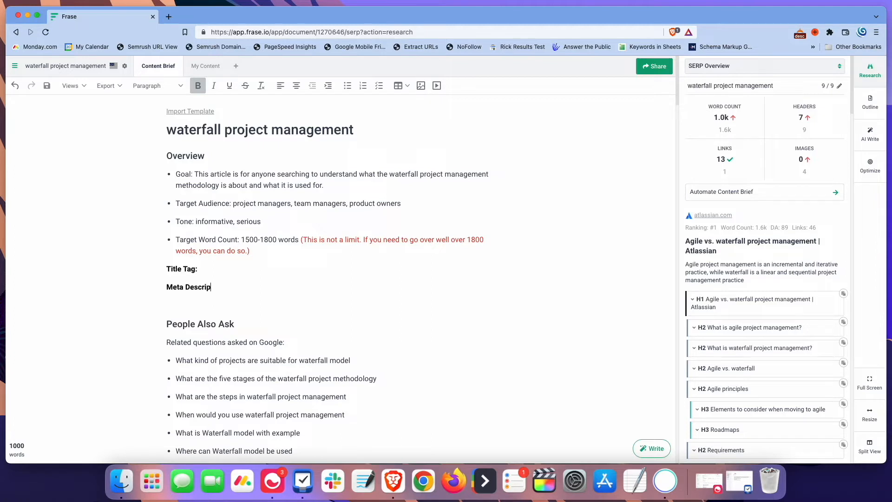
key("Return")
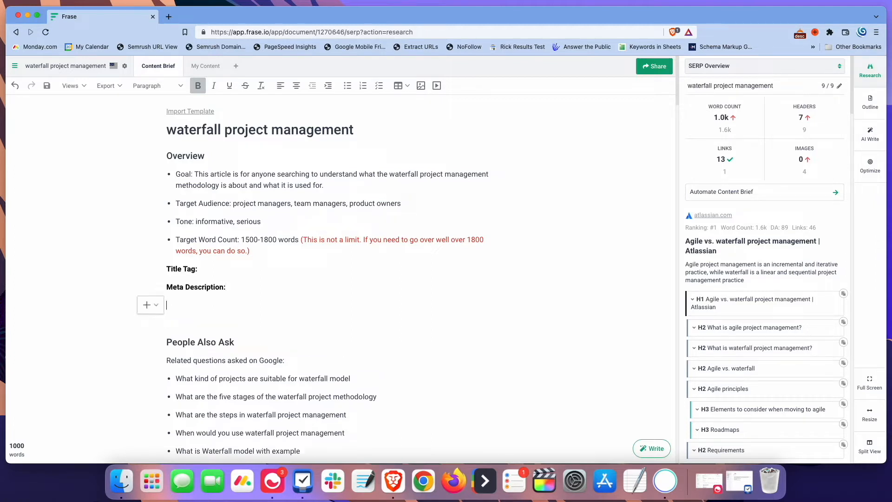
type("Slug:")
- Under Slug, add the bold lines "This article should link to:", "URL:" and "Anchor Text:" for the internal link details
key("Return")
type("This a")
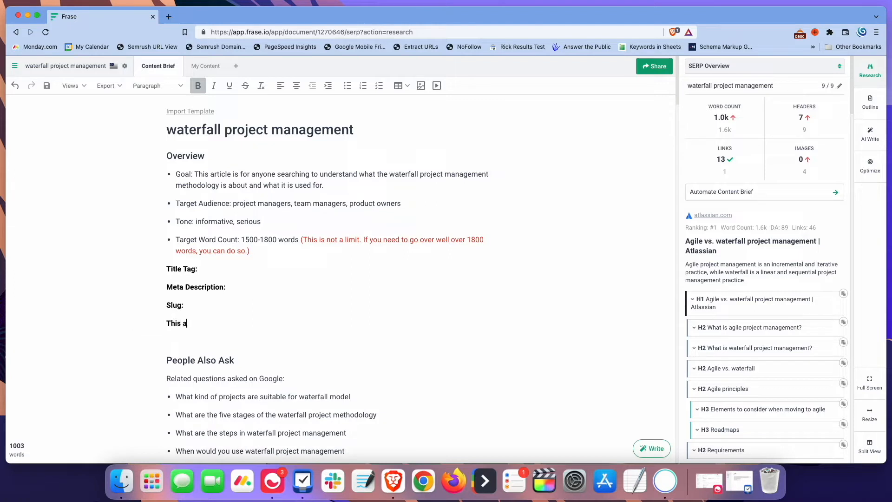
type("rticle should link to:")
key("Return")
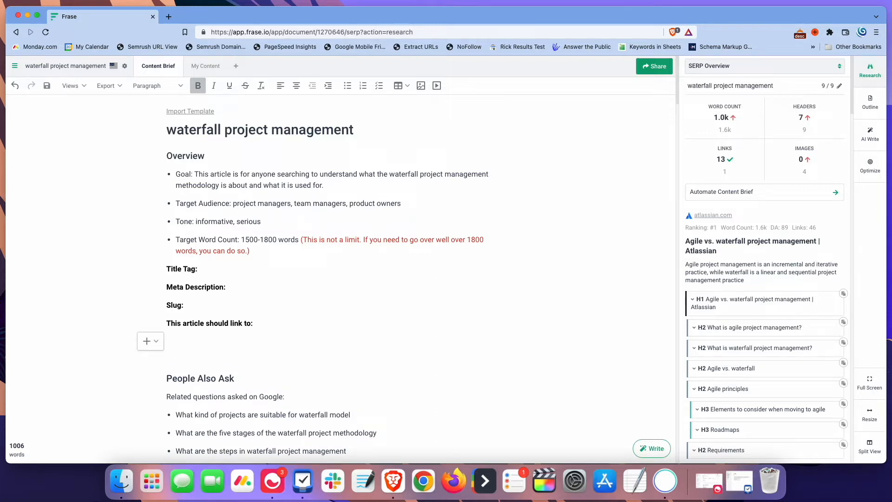
type("URL:")
key("Return")
type("Anchor: ")
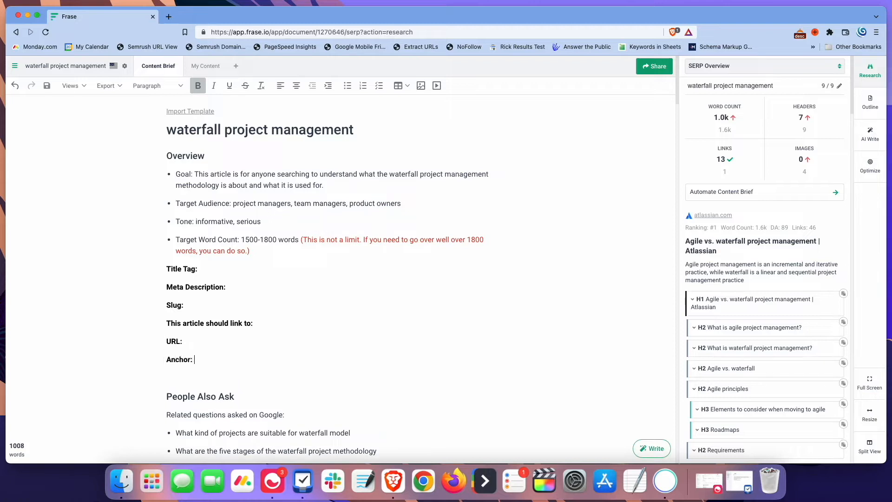
key("BackSpace")
key("BackSpace")
type(" Text:")
- Insert blank lines between the Anchor Text label and the People Also Ask heading
key("Return")
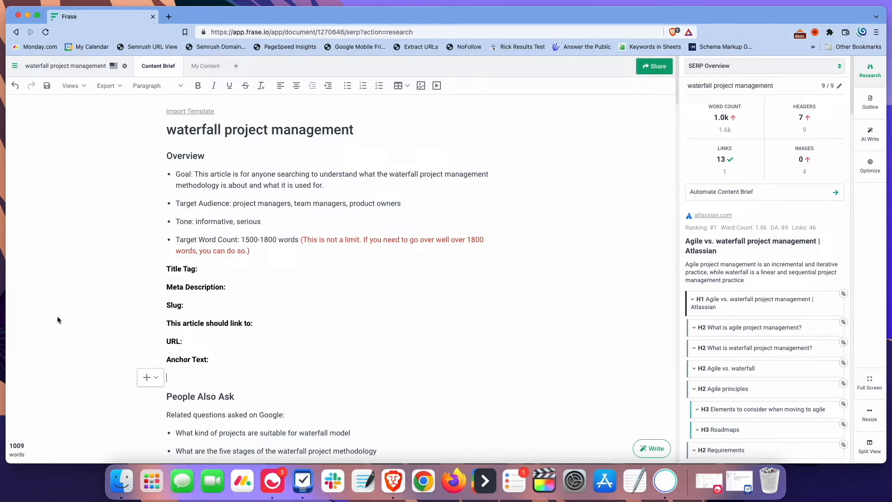
key("Return")
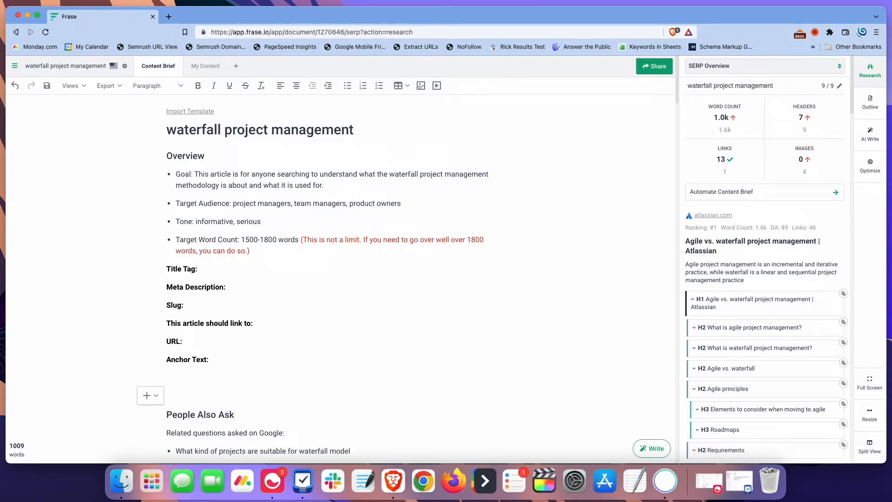
key("Up")
key("Return")
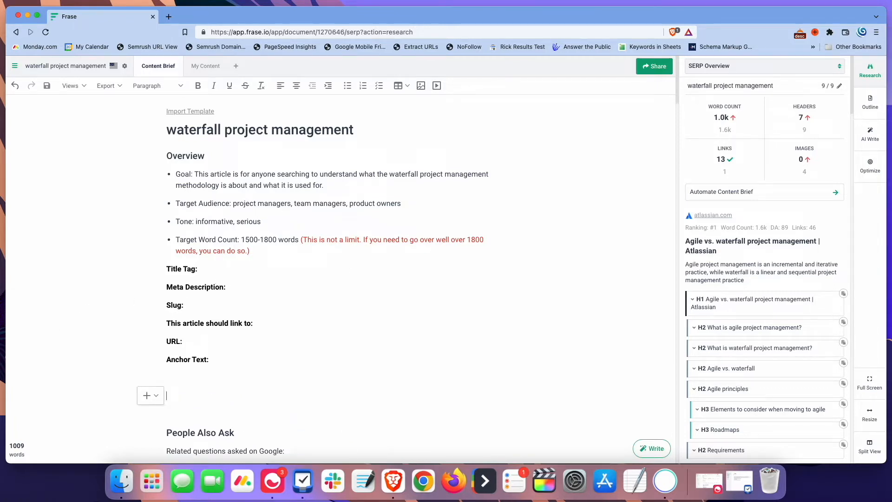
- Add a "Page Format:" line with blank lines beneath it, above People Also Ask, and format it as Heading 2
type("Page Format:")
key("Return")
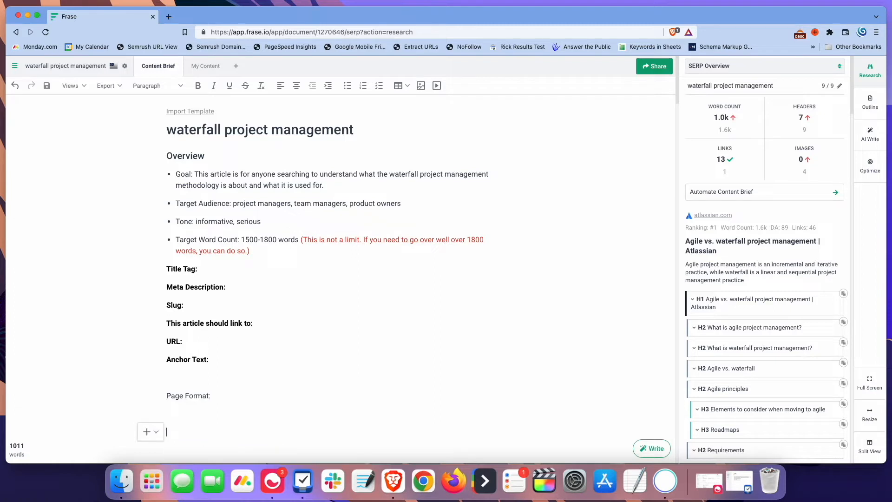
key("Return")
key("Up")
key("Up")
key("Up")
left_click(180, 86)
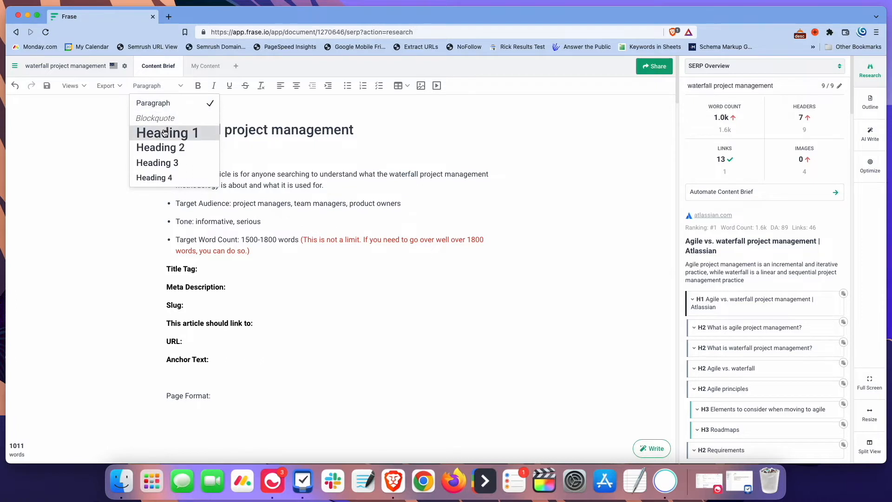
left_click(147, 150)
scroll(134, 259, "down", 5)
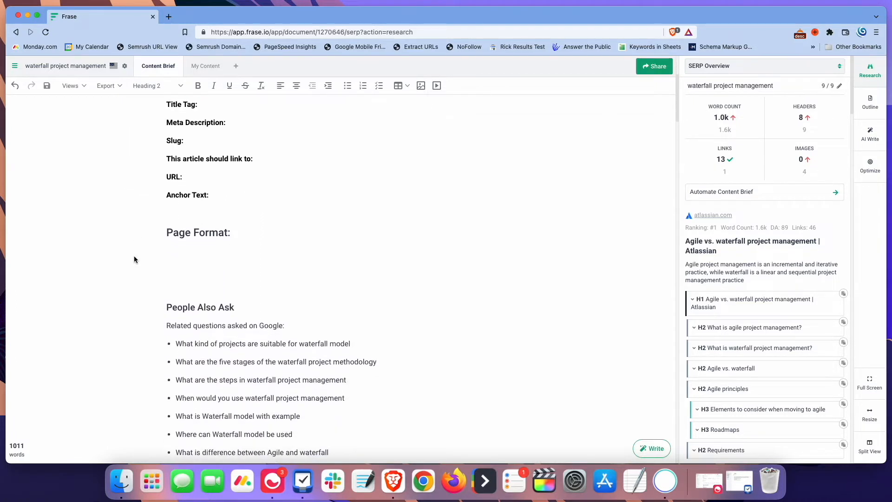
type("Recommend")
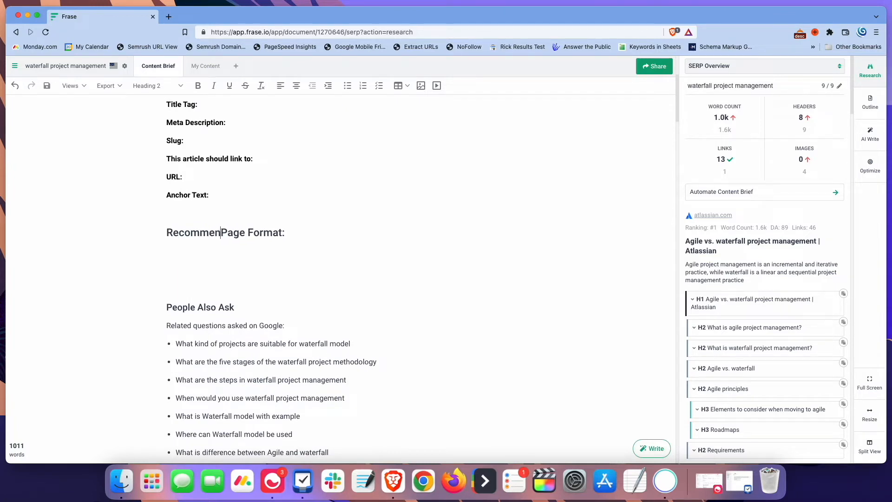
type("ed")
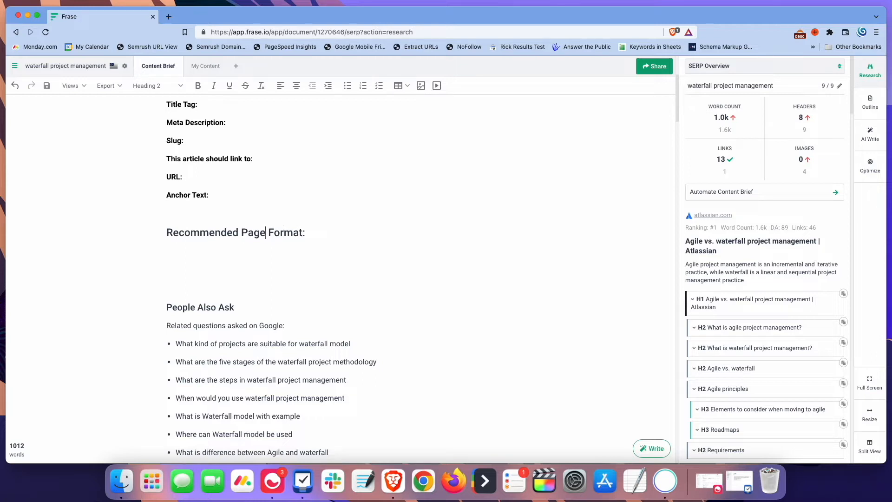
key("BackSpace")
key("BackSpace")
key("BackSpace")
key("BackSpace")
key("BackSpace")
key("BackSpace")
key("BackSpace")
key("BackSpace")
key("BackSpace")
key("BackSpace")
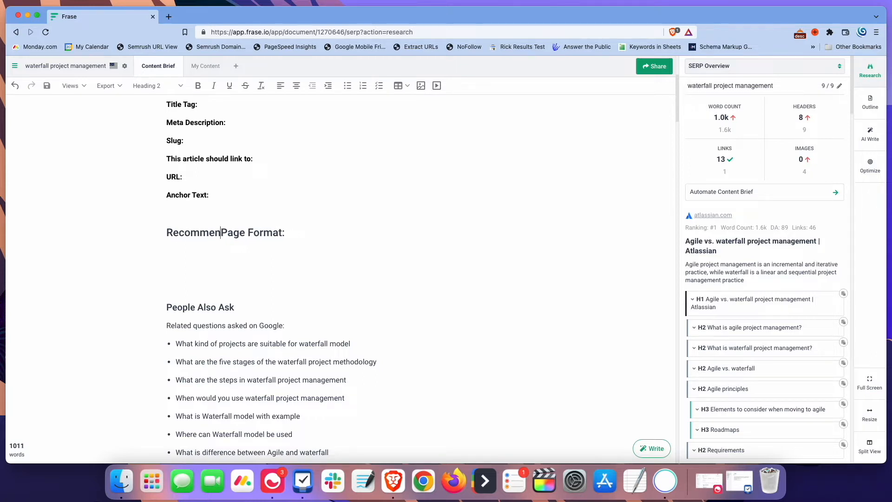
key("BackSpace")
- Add the line "Introduction" directly under the Page Format heading and make it bold
key("Down")
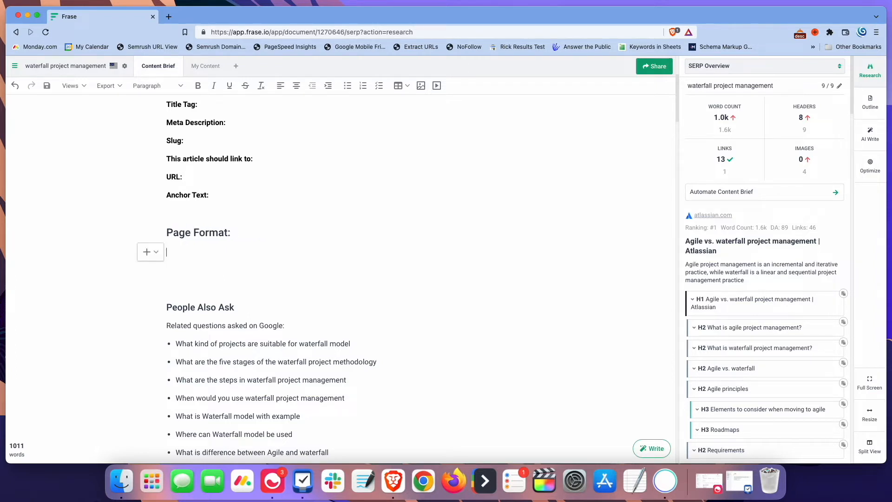
type("Introduction")
key("Return")
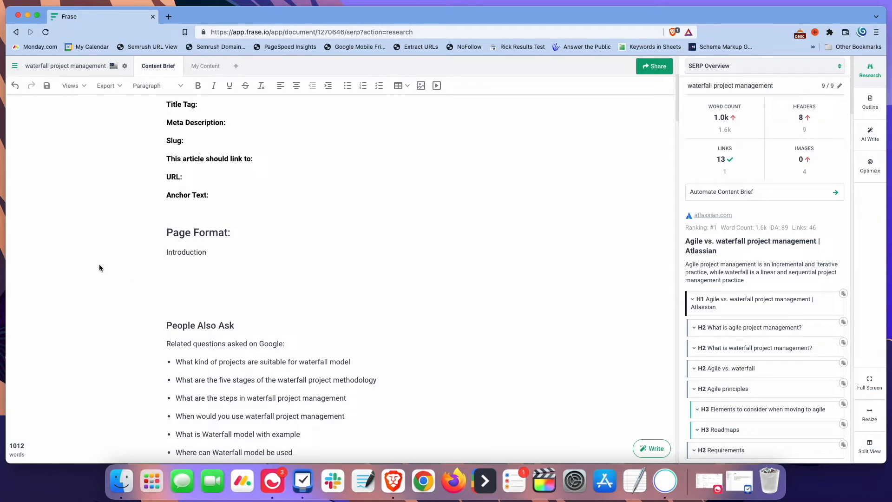
left_click(207, 253)
left_click_drag(208, 253, 160, 252)
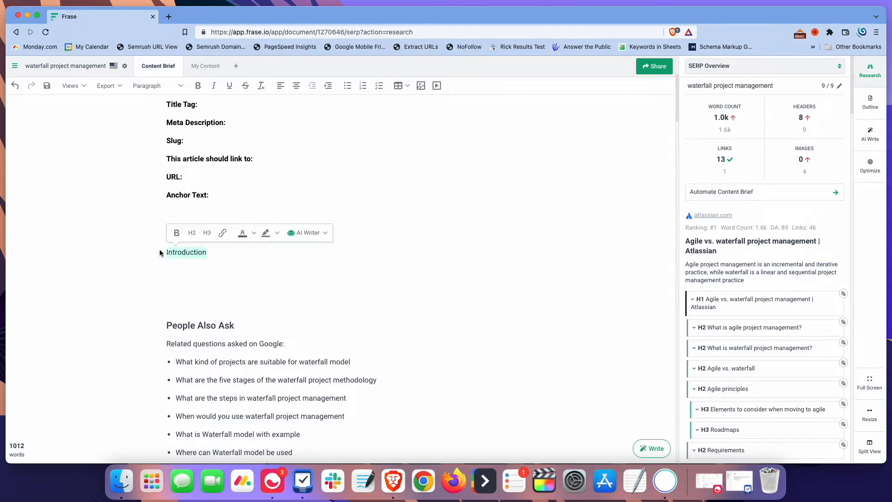
left_click(178, 232)
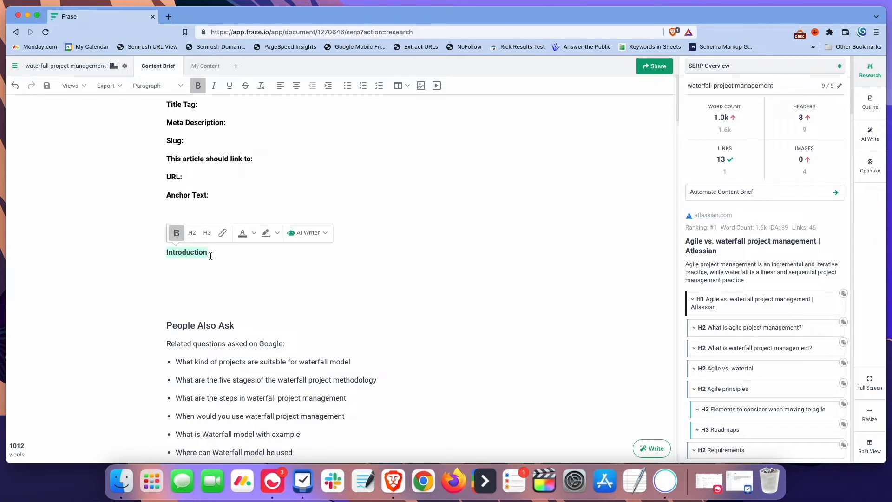
- Add the line "[H2] What is Waterfall Project Management?" below the Introduction label
left_click(194, 266)
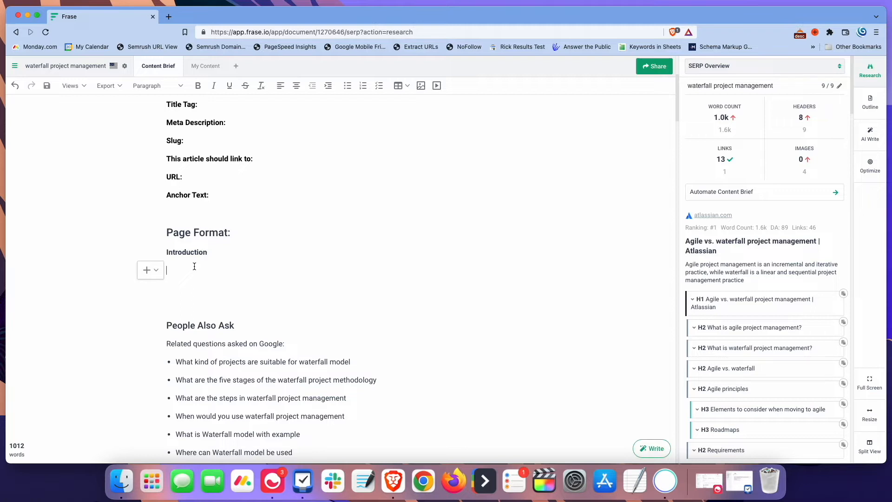
type("[H2] What is Waterfall Project Manag")
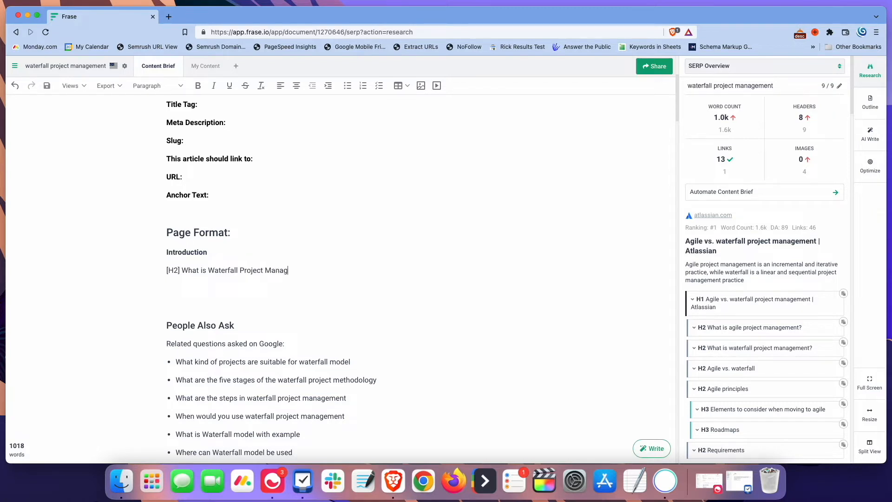
type("ement?")
- Examine the heading outlines of the top-ranking competitor pages, including Lucidchart's full section list, for article section ideas
scroll(785, 352, "down", 3)
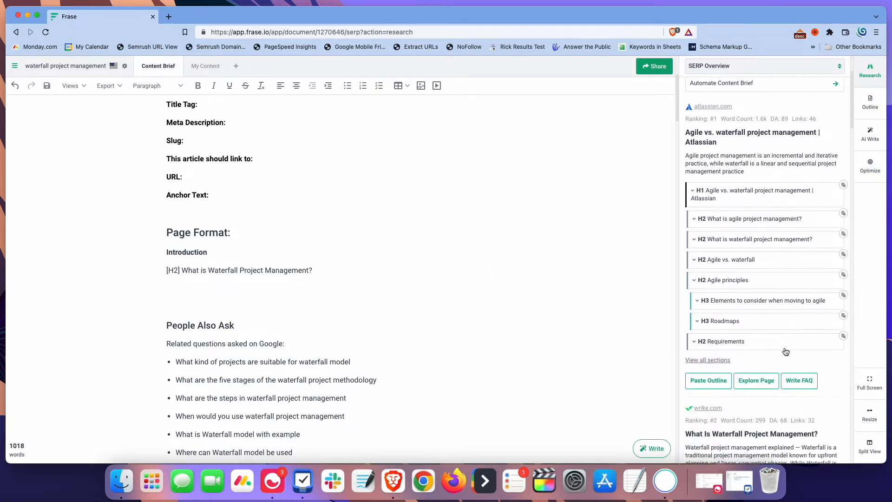
scroll(785, 352, "down", 6)
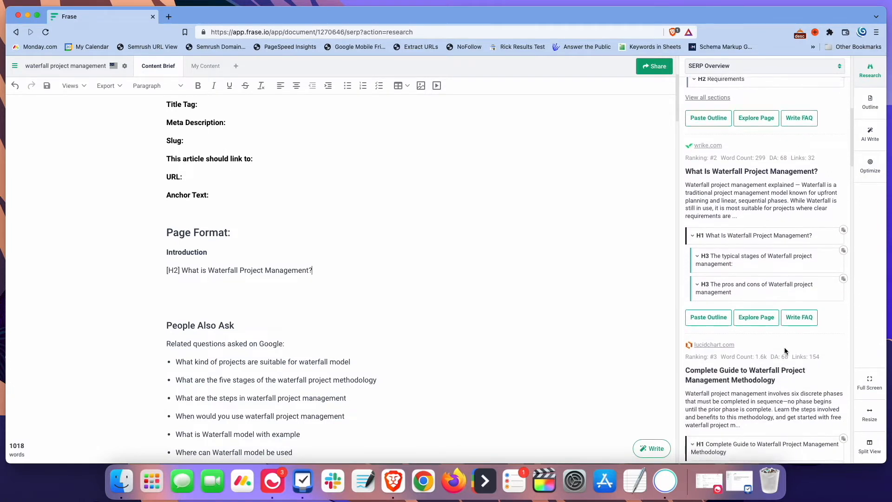
scroll(784, 351, "down", 1)
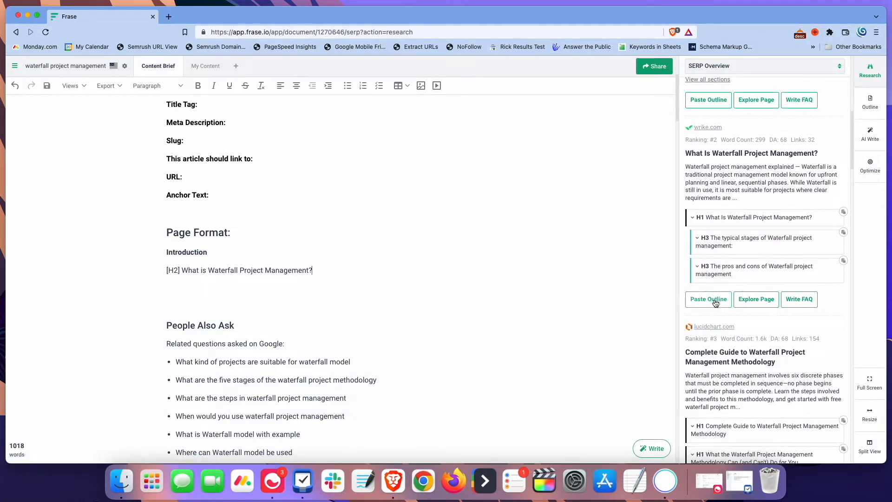
scroll(762, 346, "down", 4)
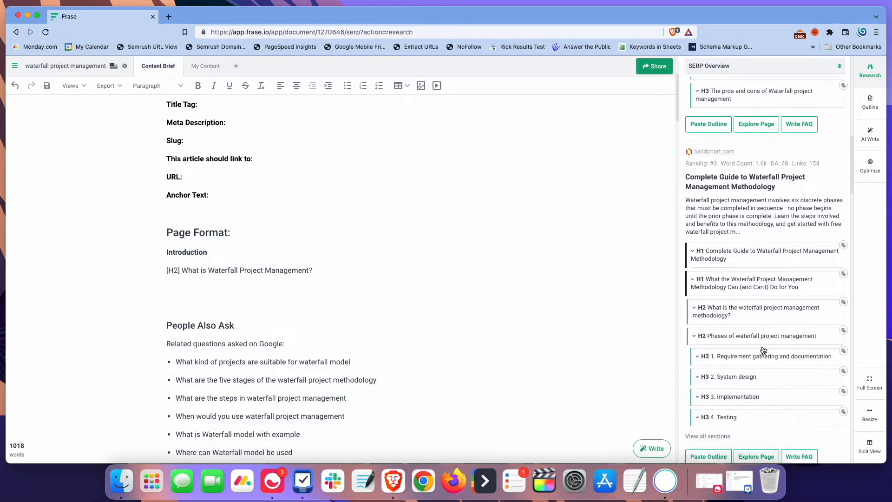
scroll(763, 350, "down", 1)
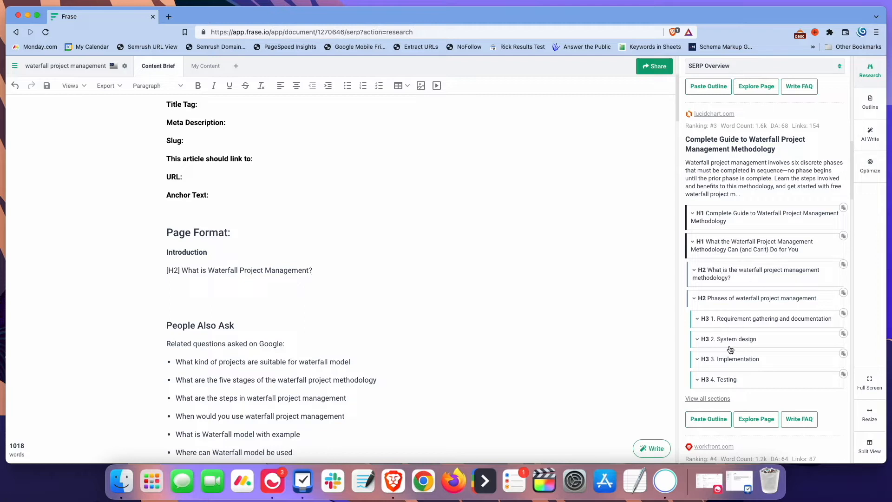
scroll(745, 339, "down", 1)
left_click(716, 350)
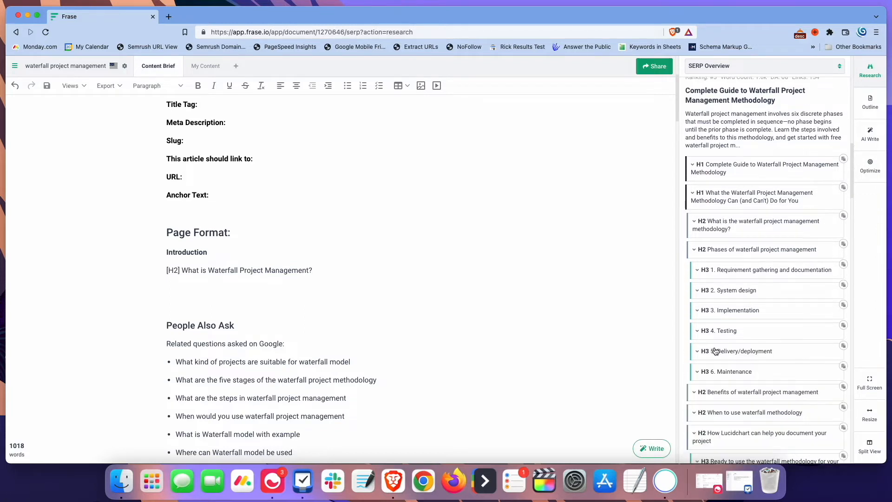
scroll(716, 350, "down", 2)
scroll(715, 351, "down", 1)
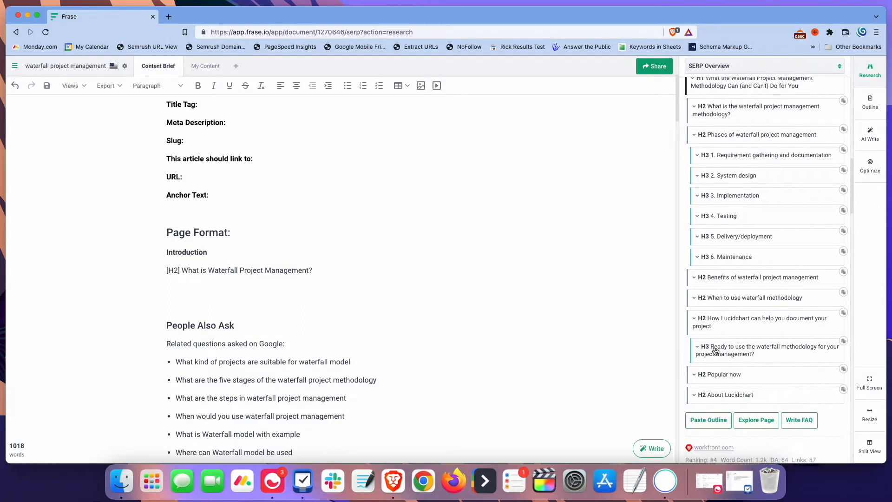
scroll(715, 351, "down", 7)
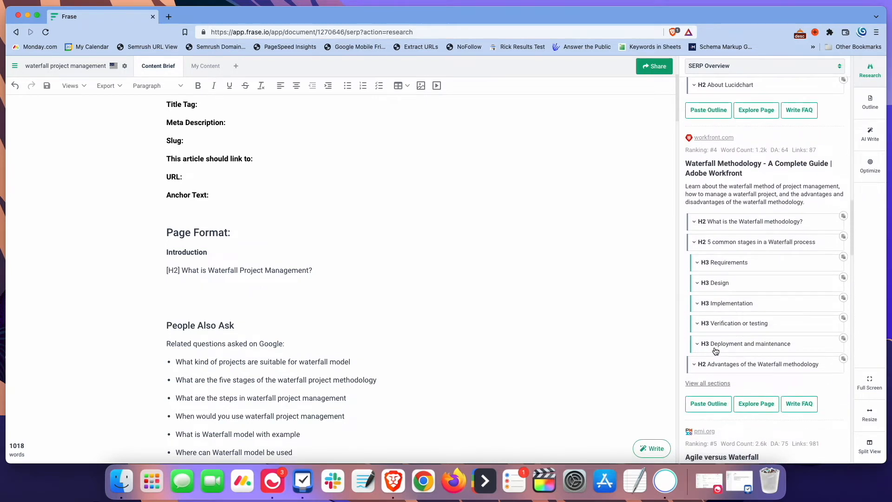
scroll(716, 351, "down", 5)
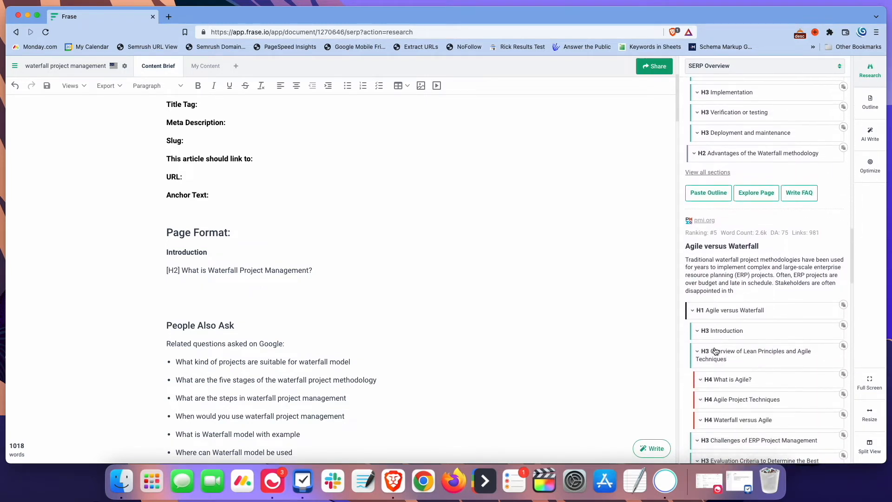
scroll(715, 351, "down", 2)
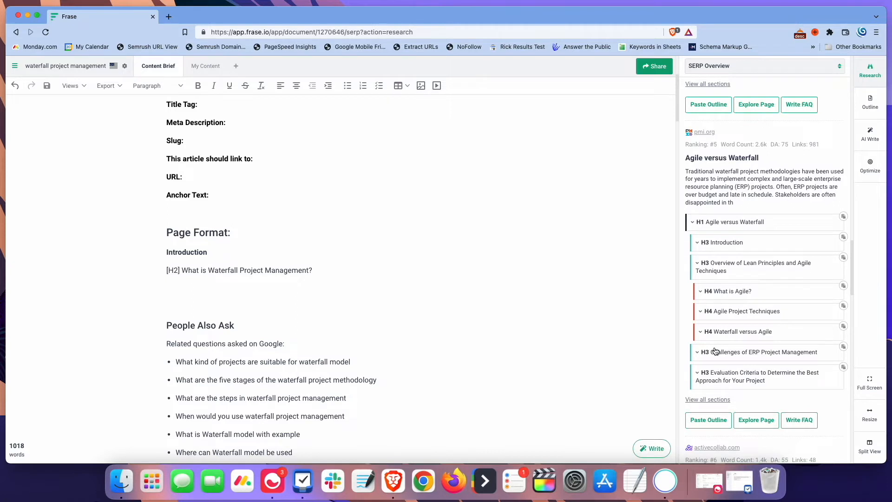
scroll(715, 351, "down", 6)
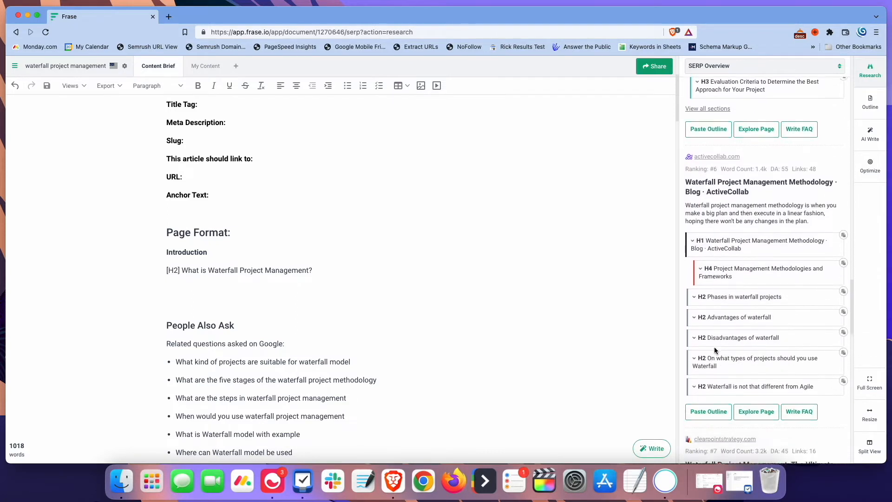
scroll(714, 349, "down", 5)
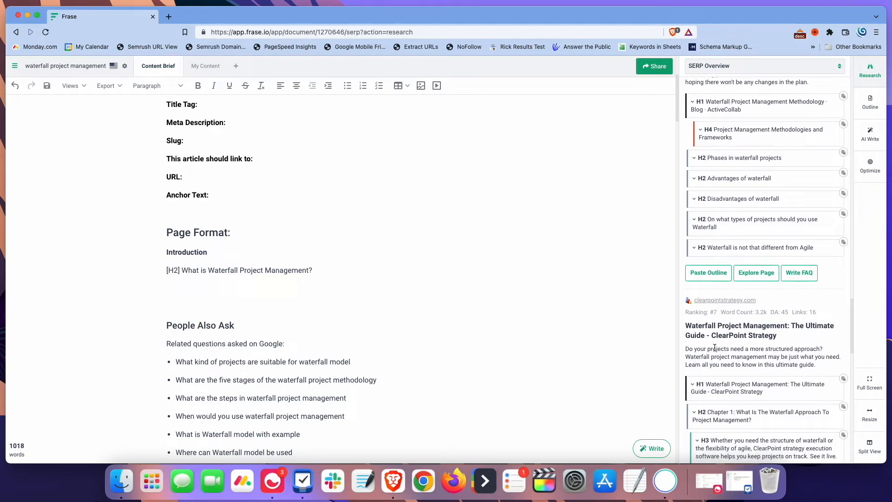
scroll(715, 348, "up", 15)
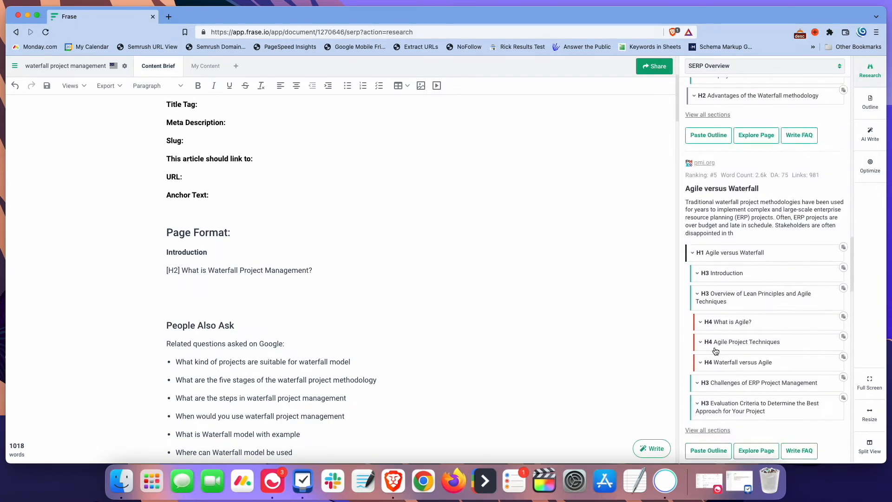
scroll(714, 347, "up", 15)
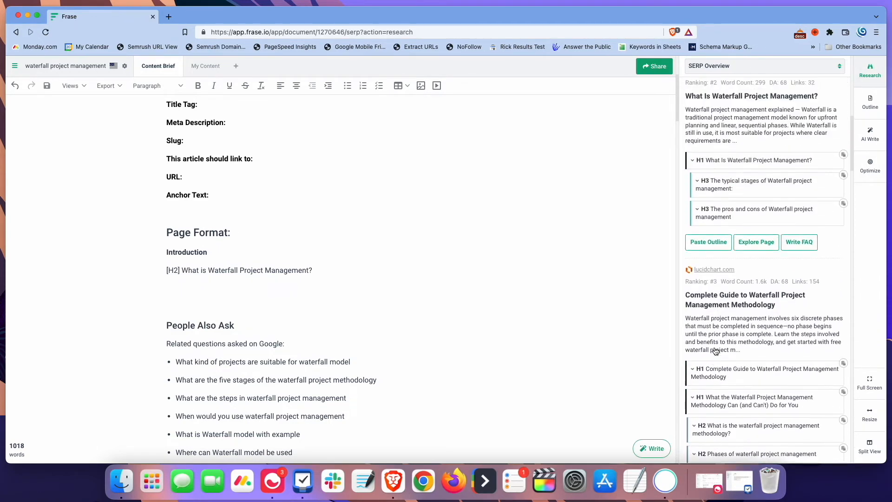
scroll(714, 348, "up", 3)
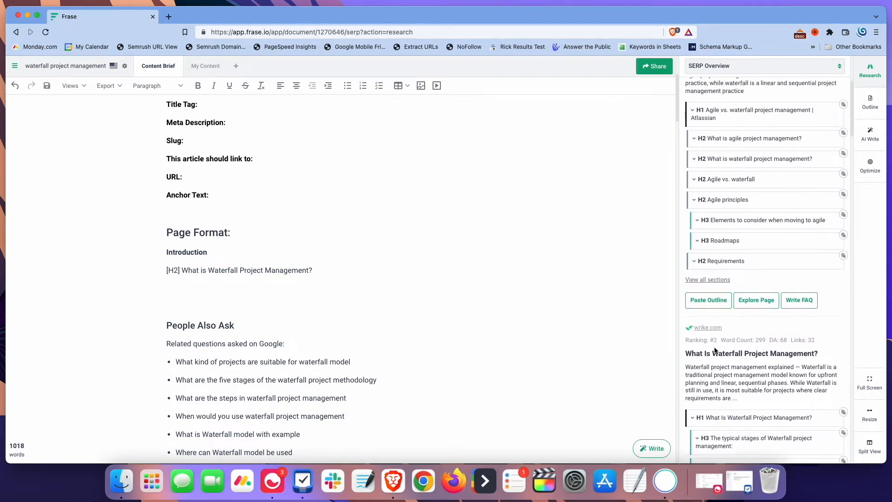
scroll(714, 349, "up", 5)
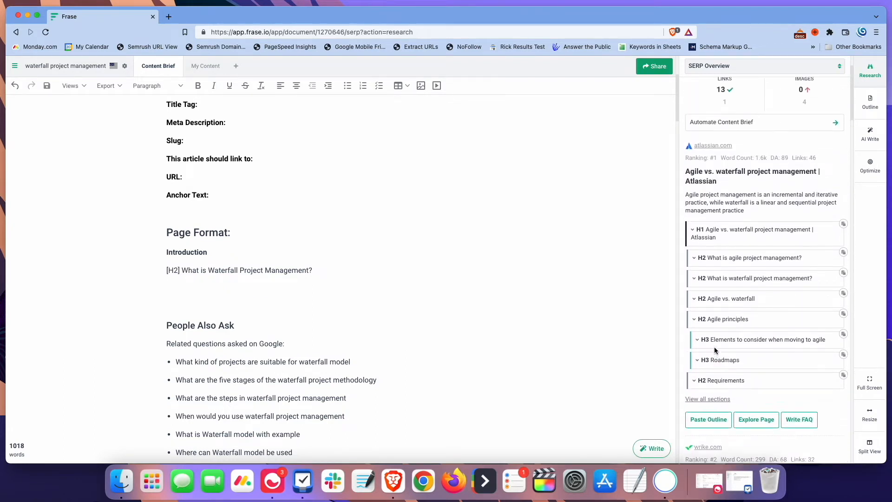
scroll(714, 347, "down", 2)
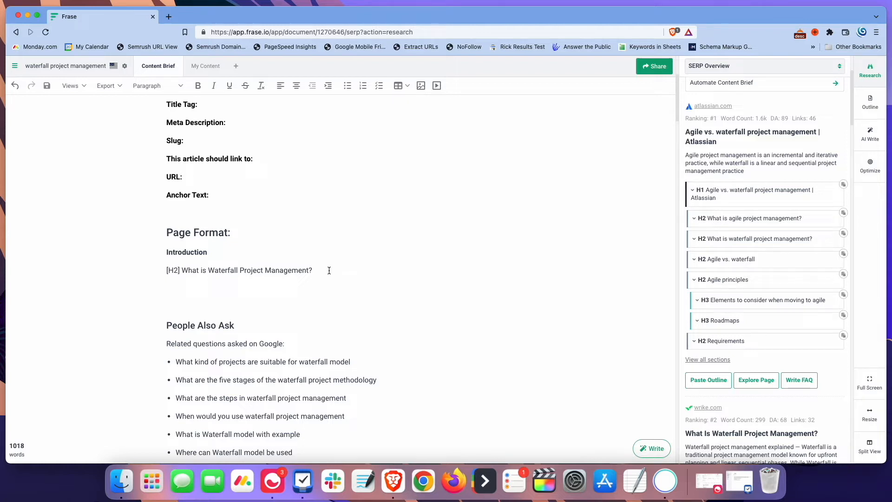
- Format the "[H2] What is Waterfall Project Management?" line as a second-level heading
left_click_drag(328, 270, 131, 274)
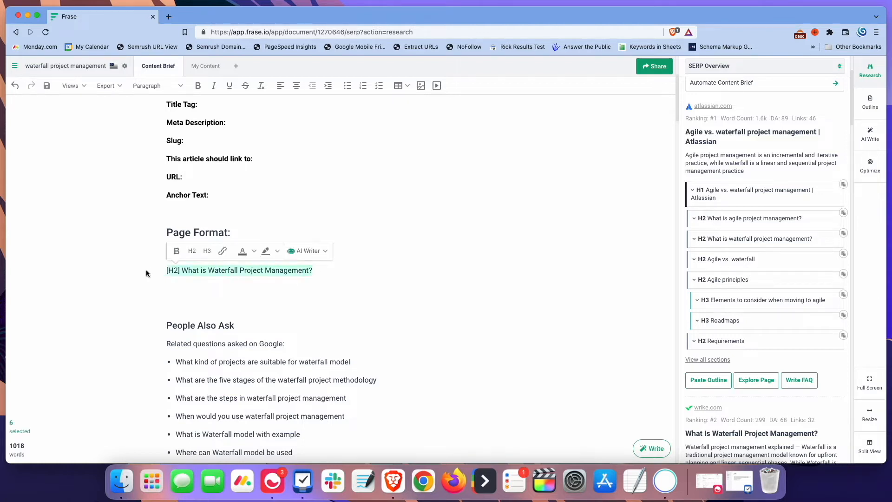
left_click(192, 251)
left_click(406, 272)
- Add the line "[H2] Benefits of Waterfall Project Management?" below the What is Waterfall Project Management heading
key("Return")
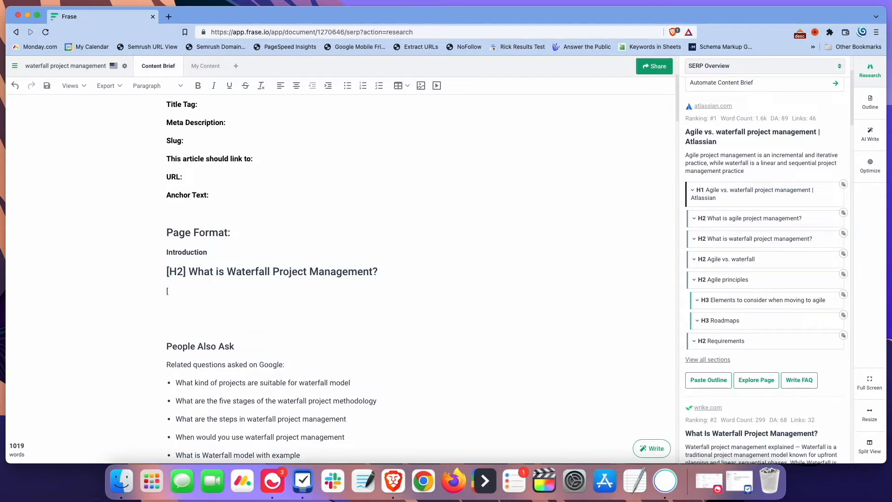
type("[H")
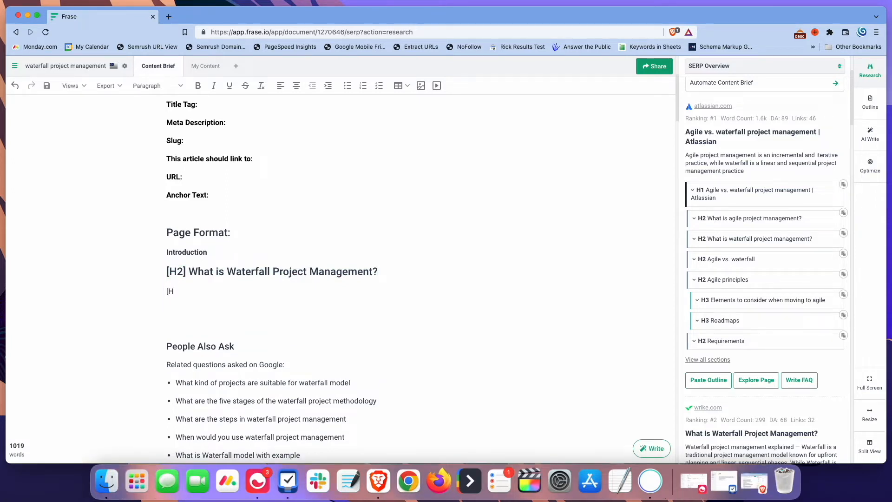
type("2] Benefits of Waterfal")
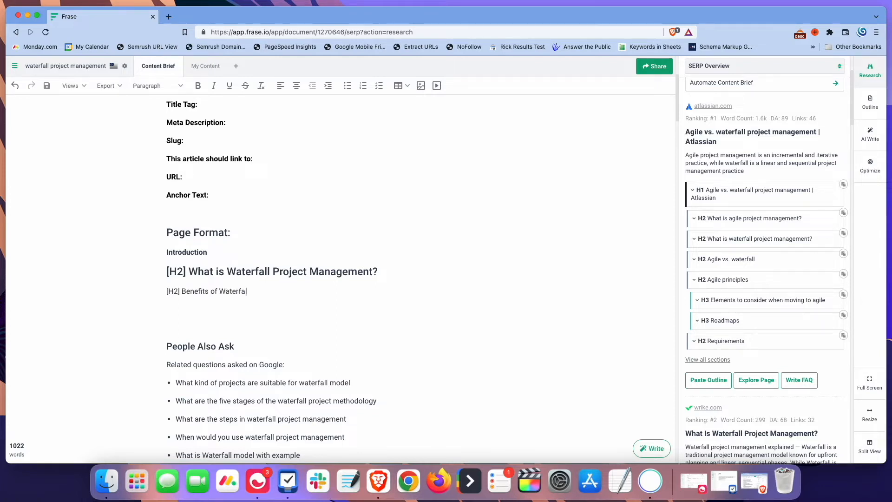
type("l proj")
key("BackSpace")
key("BackSpace")
key("BackSpace")
key("BackSpace")
type("Project Management?")
- Add the line "[H2] Disadvantages of Waterfall" below the Benefits of Waterfall Project Management line
key("Return")
type("[")
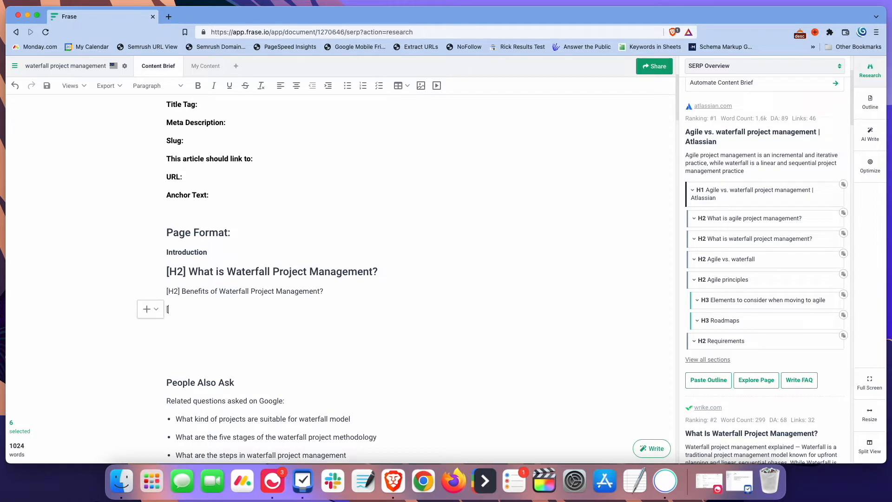
type("H2] Disav")
key("BackSpace")
type("dvantages")
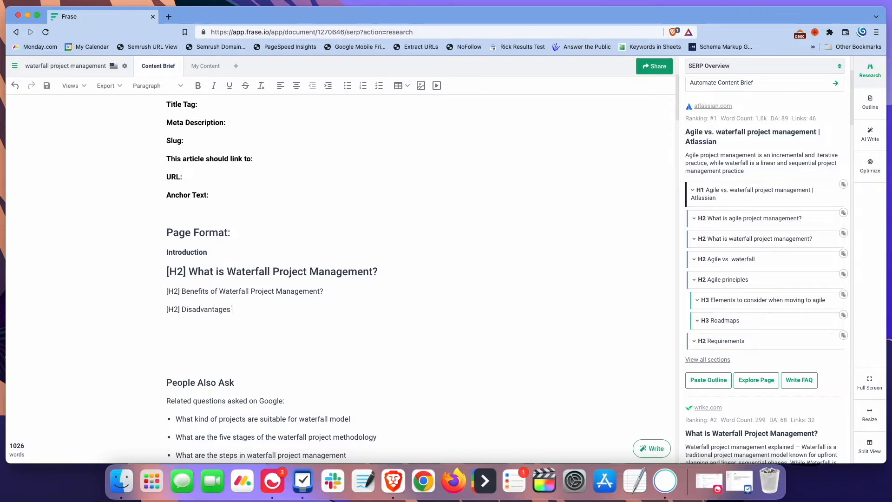
type(" of Wateral")
key("BackSpace")
key("BackSpace")
type("fall")
- Add the line "[H2] Best Practices of Waterfall Project Management" below the Disadvantages of Waterfall line
key("Return")
type("[H")
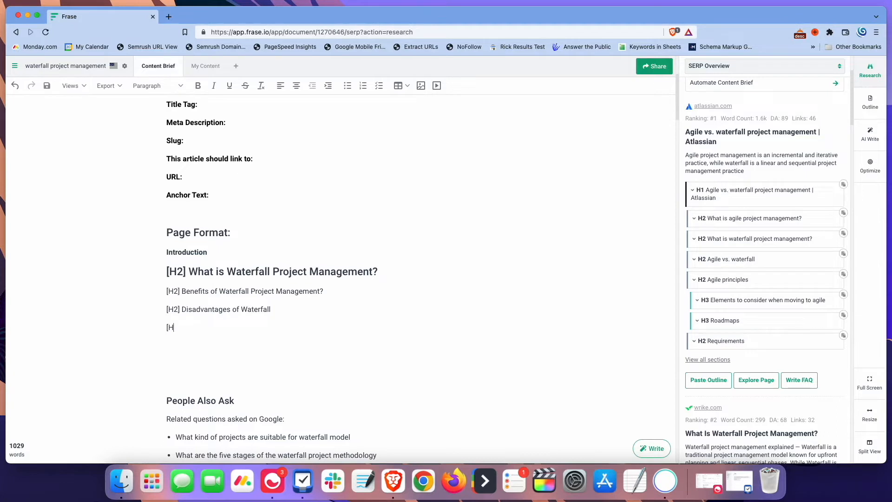
type("2")
type("Best Practics")
type("s of Waterf")
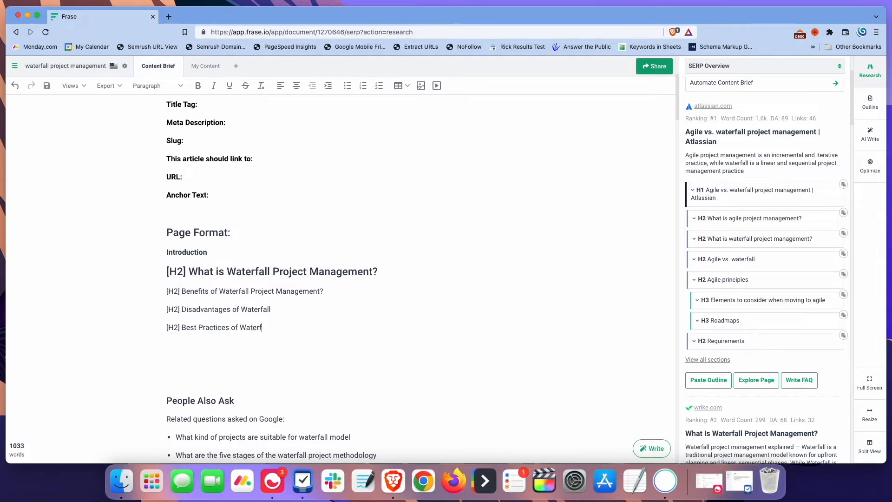
type("all Project Management")
- Add the line "[H2] Practical Use Cases of Waterfall" below the Best Practices line
key("Return")
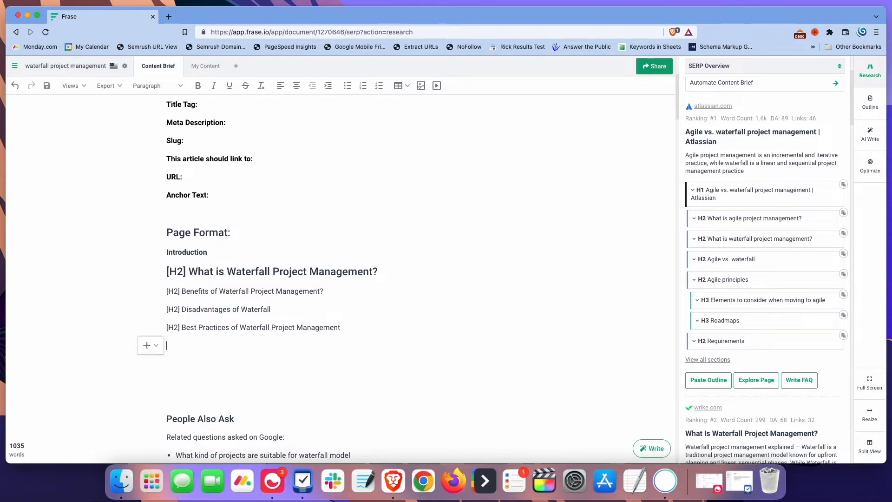
type("[H2] Practical Use Cas")
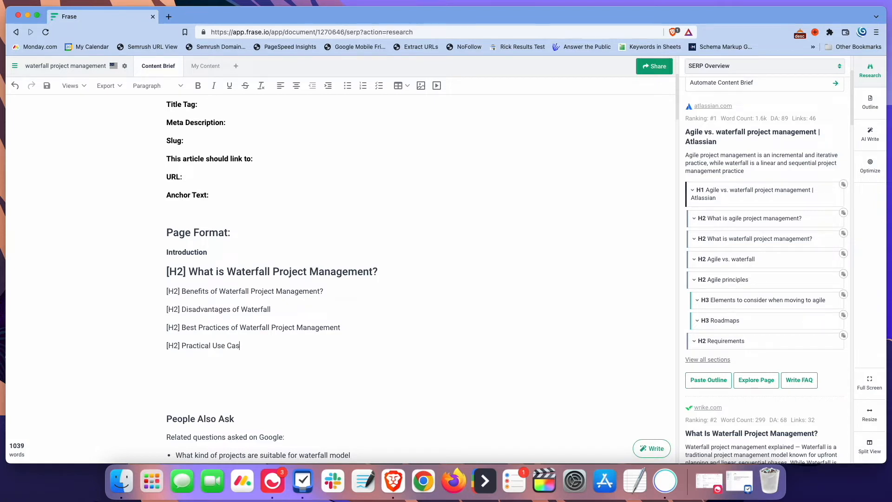
type("es of Waterfall")
- Format the Benefits, Disadvantages, Best Practices and Practical Use Cases lines as second-level headings
left_click_drag(169, 290, 335, 350)
left_click(190, 271)
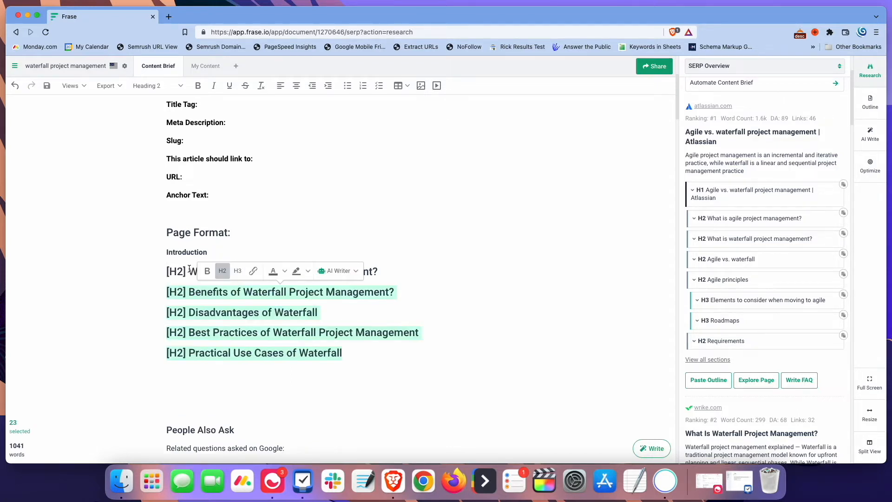
scroll(361, 312, "down", 2)
- Insert the line "[H3] The Phases of Waterfall Project Management" directly below the What is Waterfall Project Management heading
left_click(360, 312)
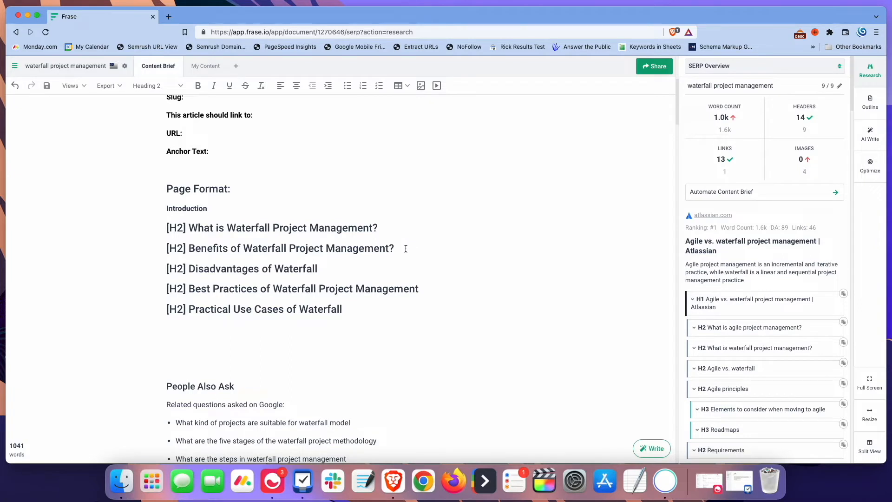
key("Return")
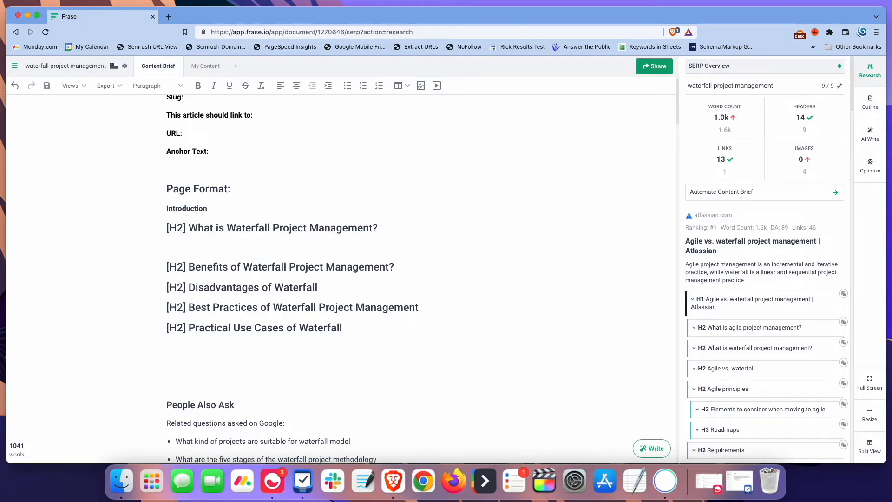
type("[")
type("h")
type("H3]")
type(" T")
type("he Phases of ")
type("Waterfall Pr")
type("oject")
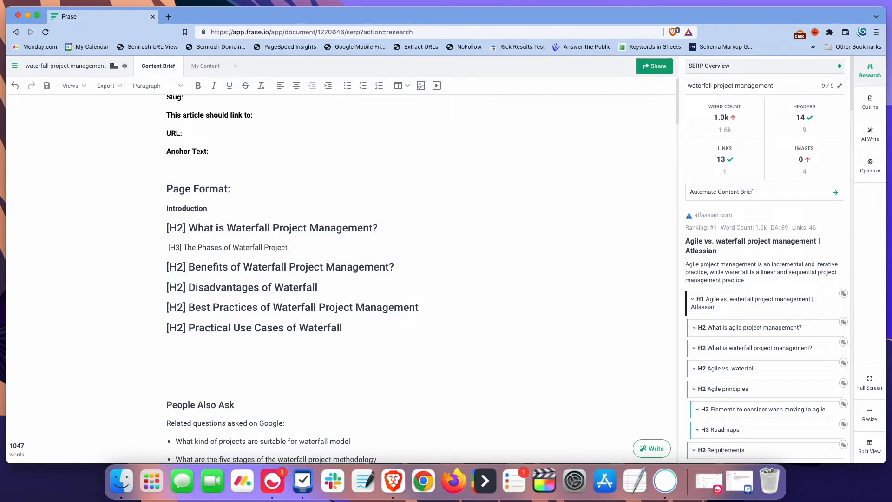
type(" Management")
- Format the "[H3] The Phases of Waterfall Project Management" line as a third-level heading
left_click_drag(343, 245, 158, 250)
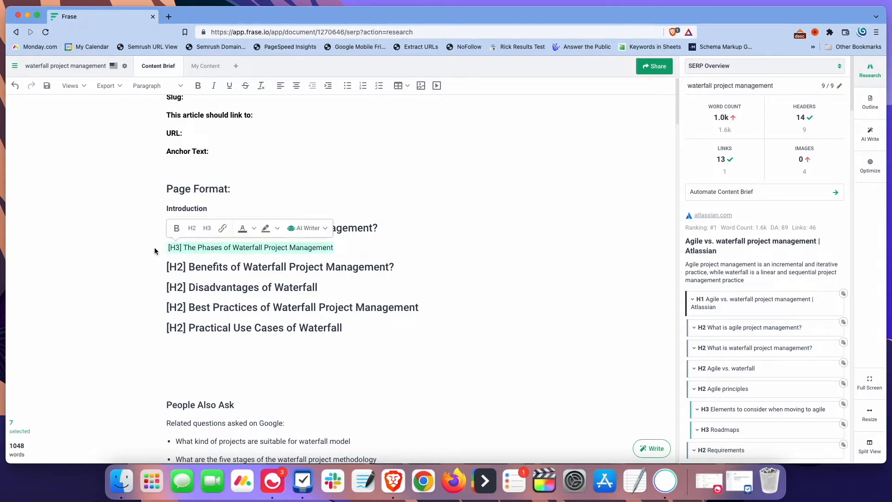
left_click(229, 230)
left_click(386, 247)
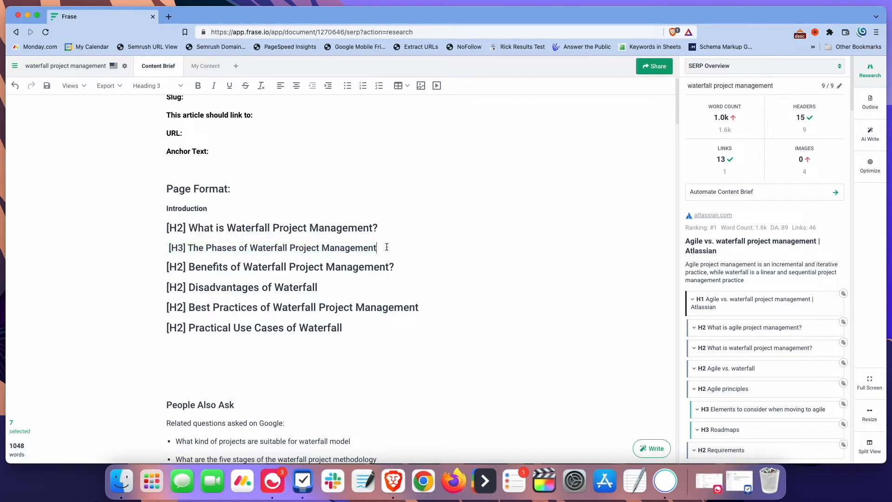
- Add the lines "[H4] Phase One" and "[H4] Phase Two" below the Phases of Waterfall Project Management heading
key("Return")
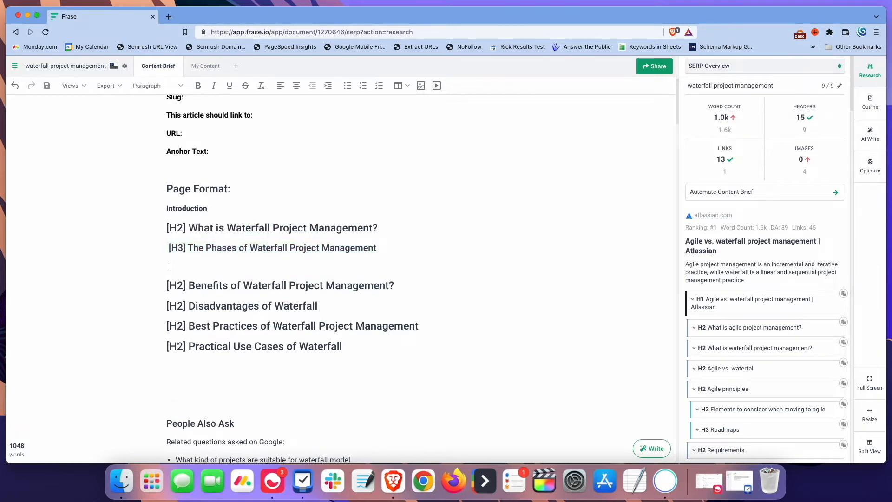
type("[H4] Phase One")
key("Return")
type("[H")
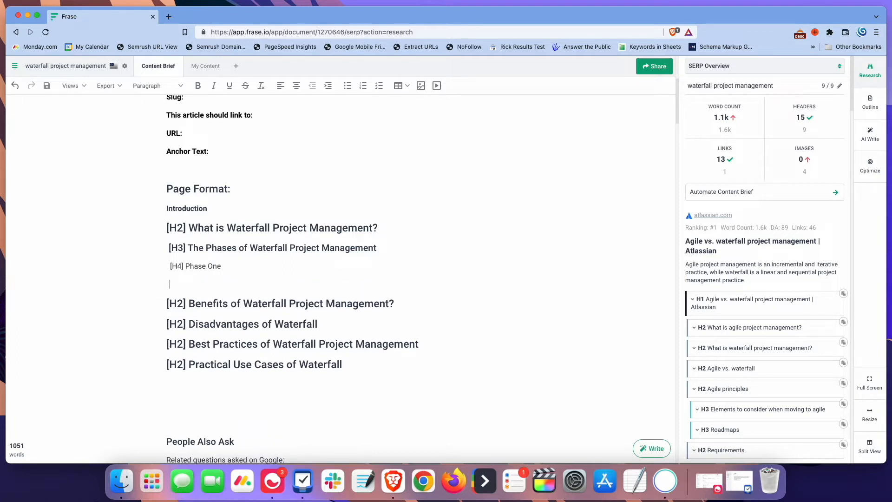
type("4] Phase Two")
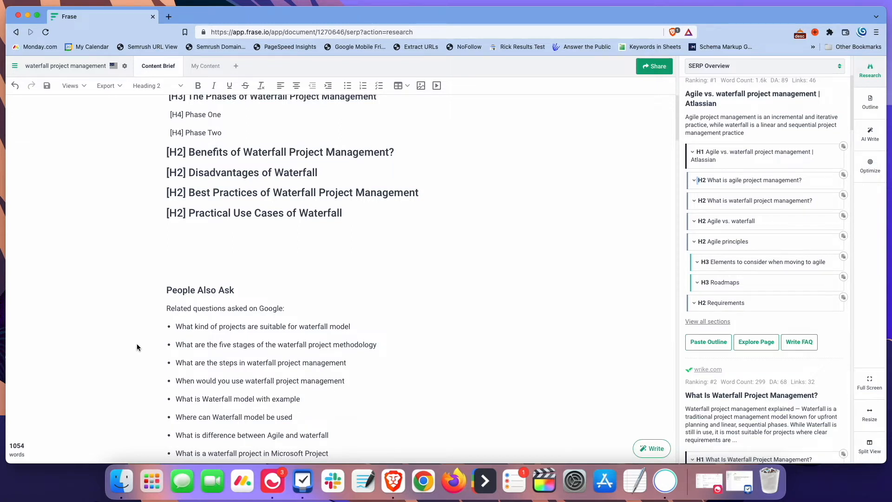
- Remove the surplus blank lines between the Practical Use Cases heading and the People Also Ask section
left_click(184, 257)
key("BackSpace")
key("BackSpace")
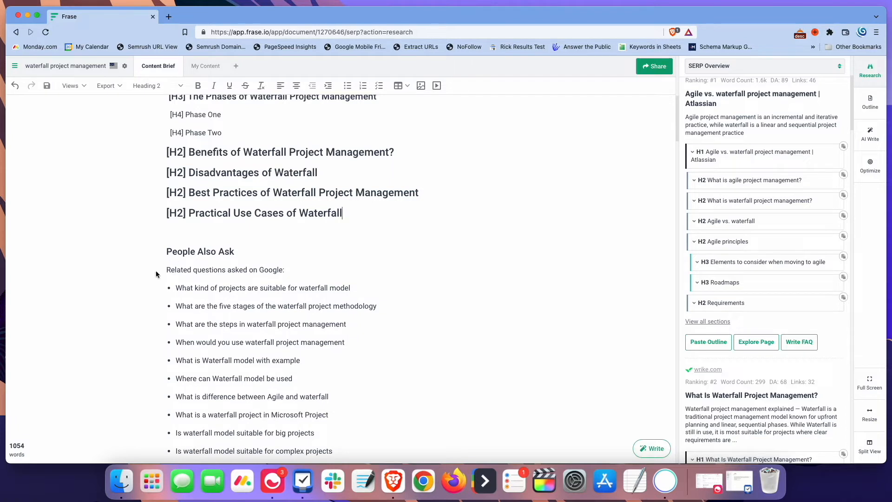
- Add the note "(Try to include these questions with answers in the content.)" directly below the People Also Ask heading
key("Return")
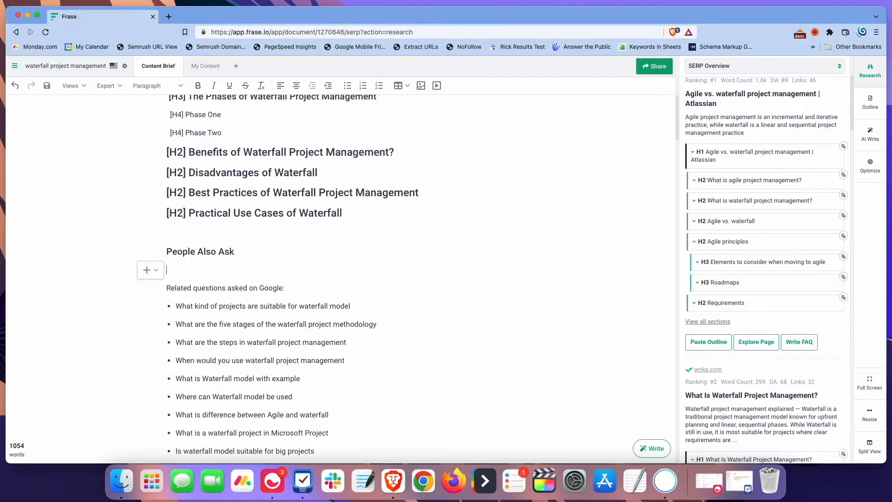
type("(Try to include these ques")
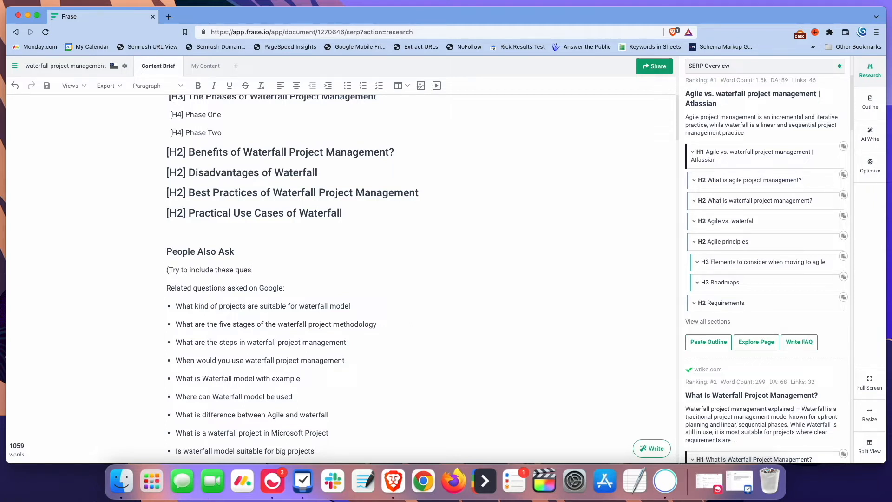
type("tions with answers in the content")
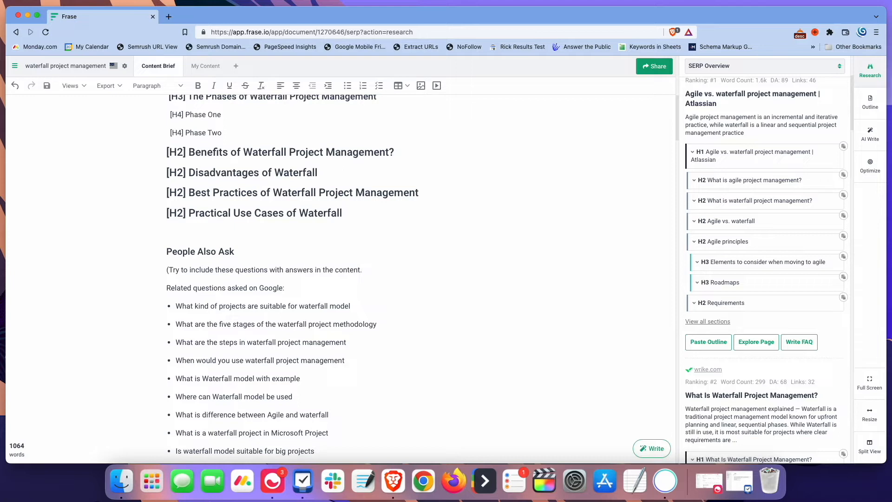
type(".)")
- Color the text of the note below the People Also Ask heading red
left_click_drag(364, 270, 157, 269)
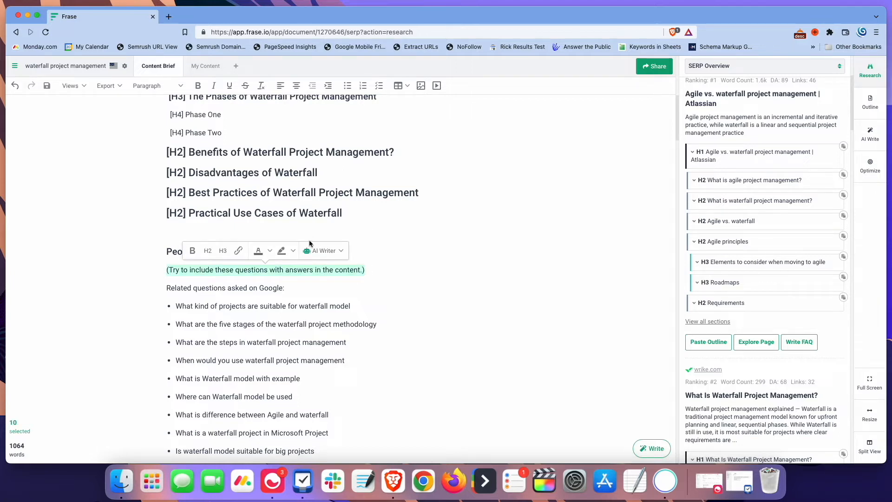
left_click(269, 250)
left_click(277, 278)
left_click(385, 249)
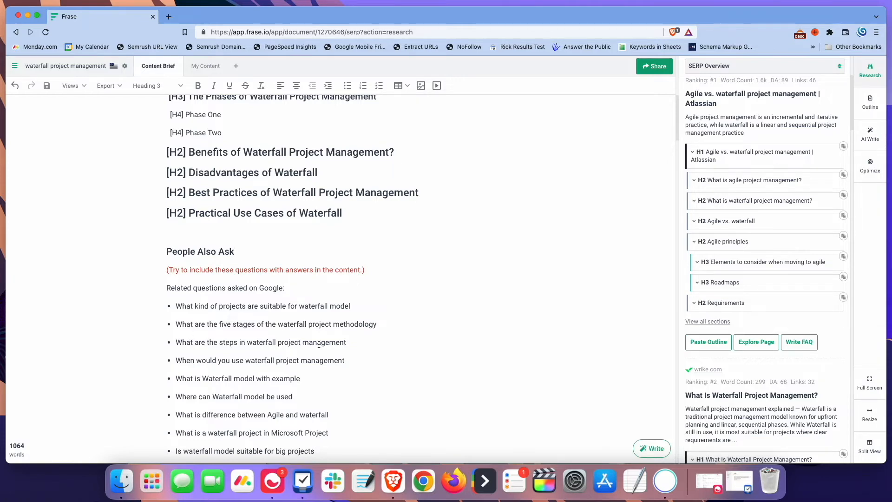
left_click(384, 269)
- Delete the bullet "What are the five stages of the waterfall project methodology" from the related questions
scroll(384, 269, "down", 2)
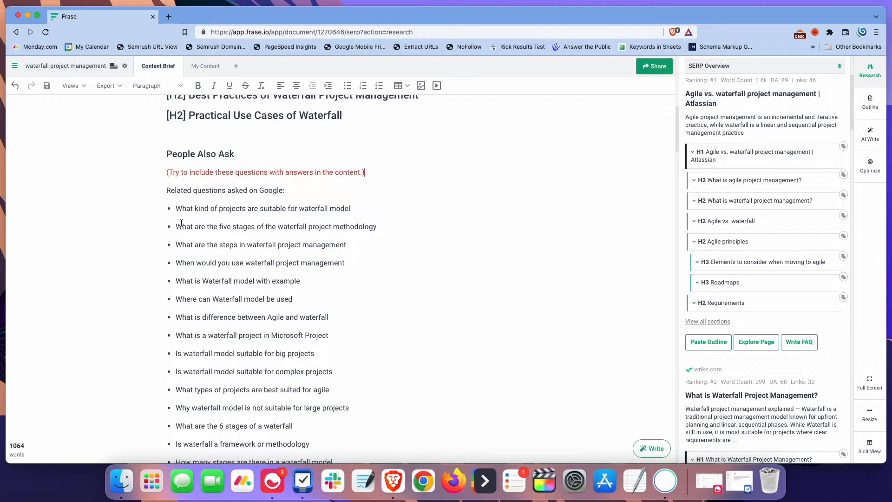
left_click_drag(177, 227, 378, 227)
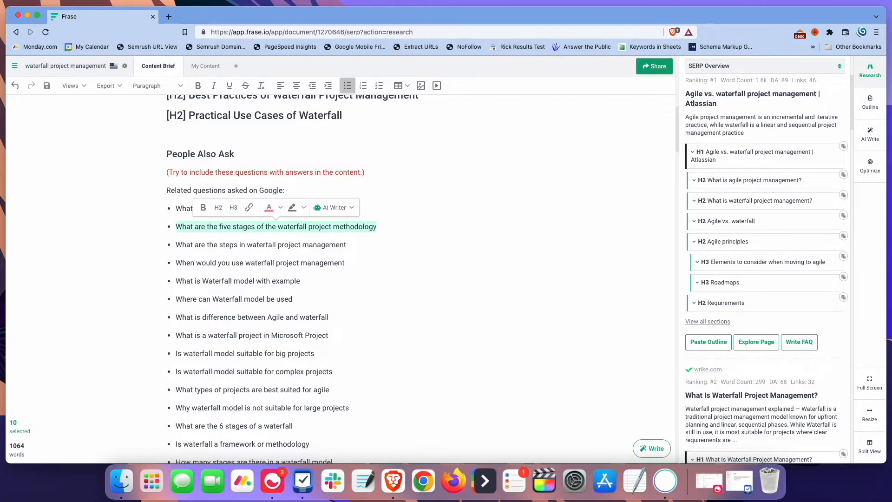
key("BackSpace")
key("BackSpace")
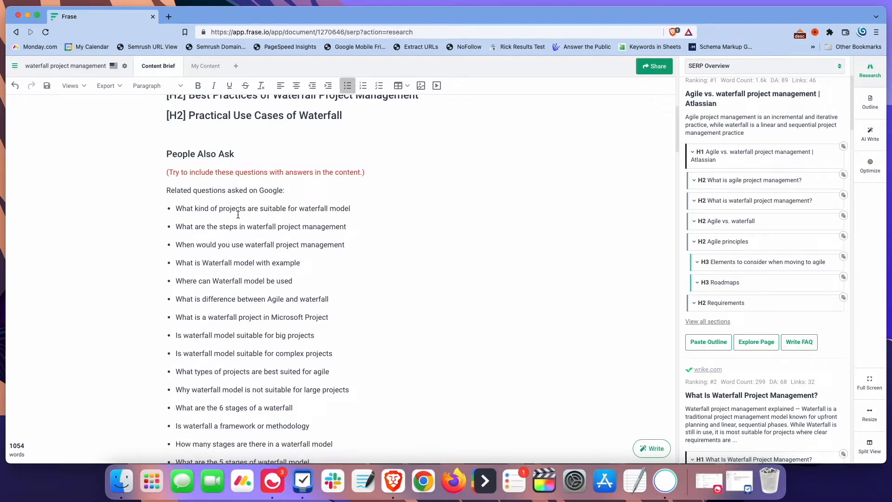
- Delete the bullet "What is Waterfall model with example" from the related questions
scroll(259, 210, "up", 3)
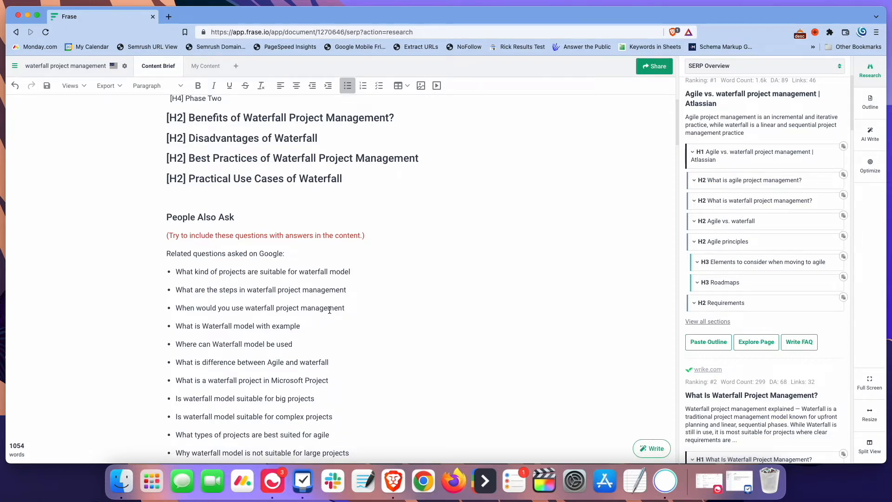
scroll(330, 310, "down", 3)
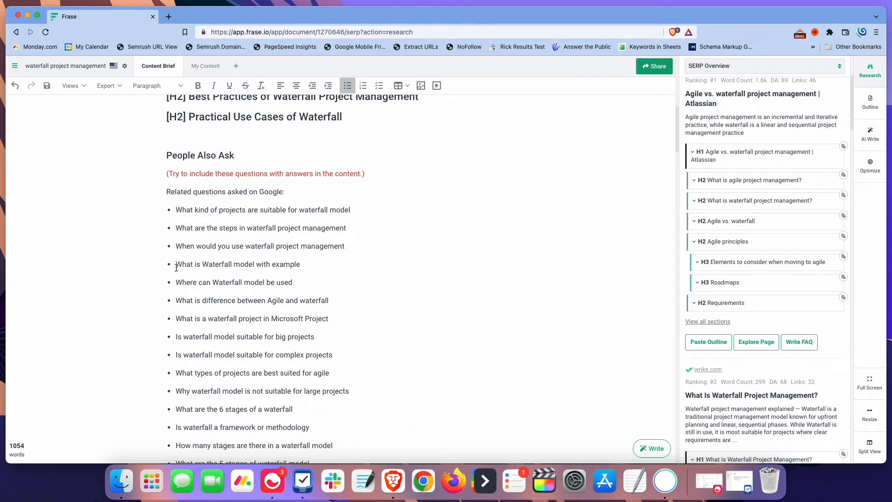
left_click_drag(313, 263, 177, 263)
key("BackSpace")
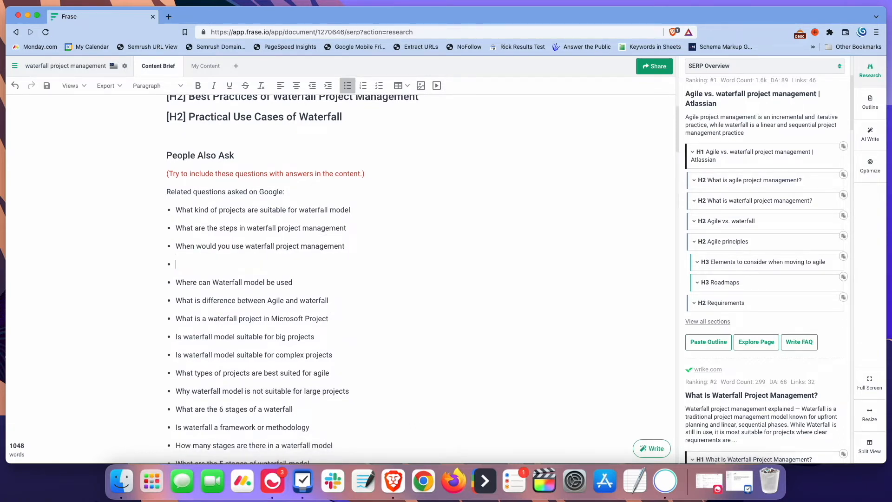
key("BackSpace")
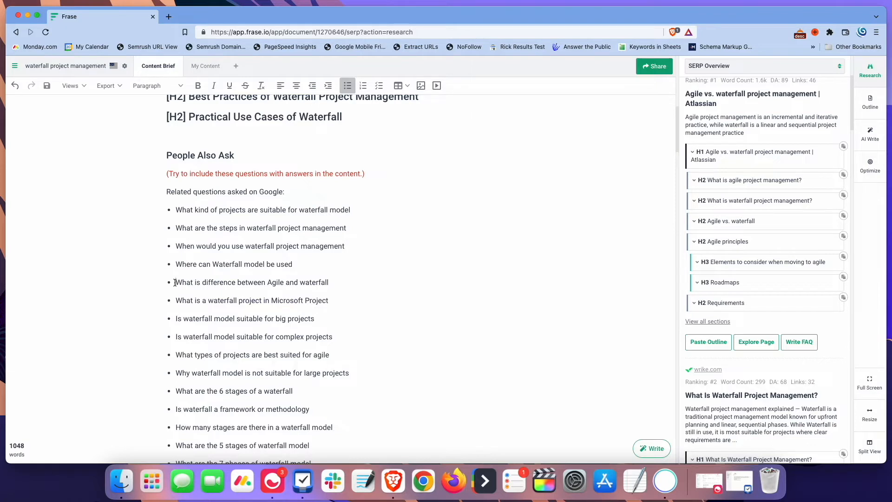
- Delete the bullets "What is difference between Agile and waterfall" and "What is a waterfall project in Microsoft Project" from the related questions
left_click_drag(174, 283, 338, 281)
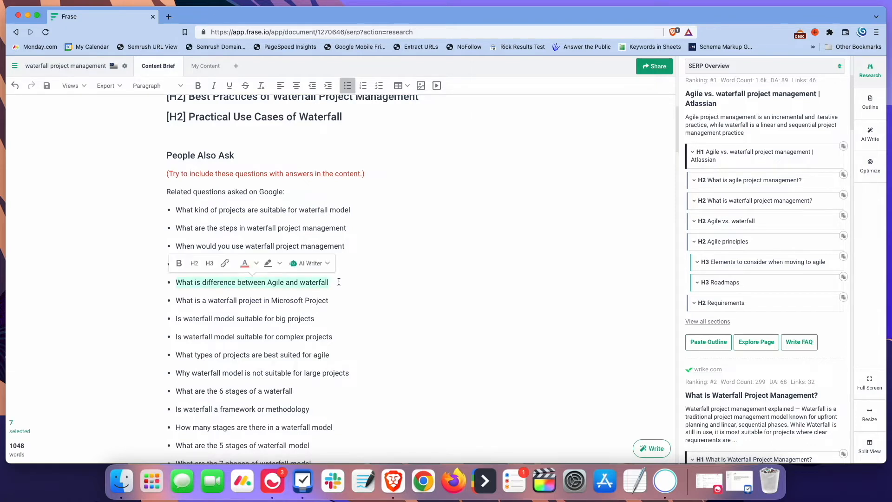
key("BackSpace")
key("BackSpace")
left_click_drag(176, 283, 356, 286)
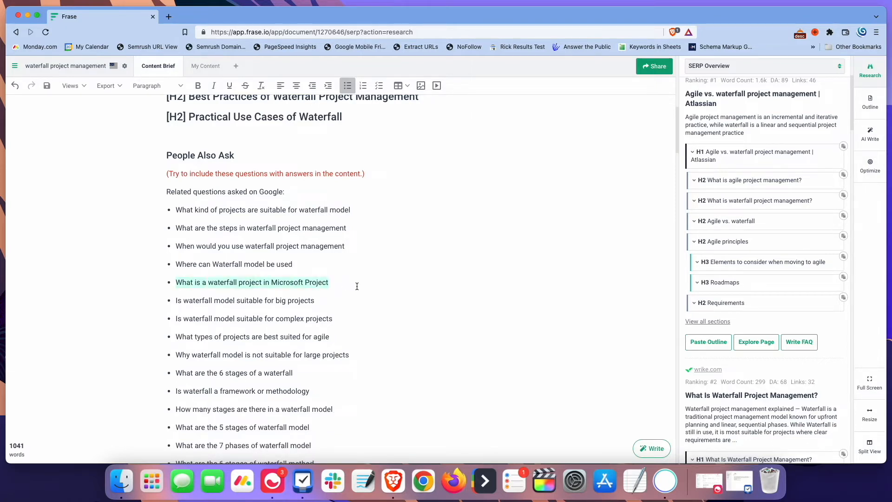
key("BackSpace")
key("BackSpace")
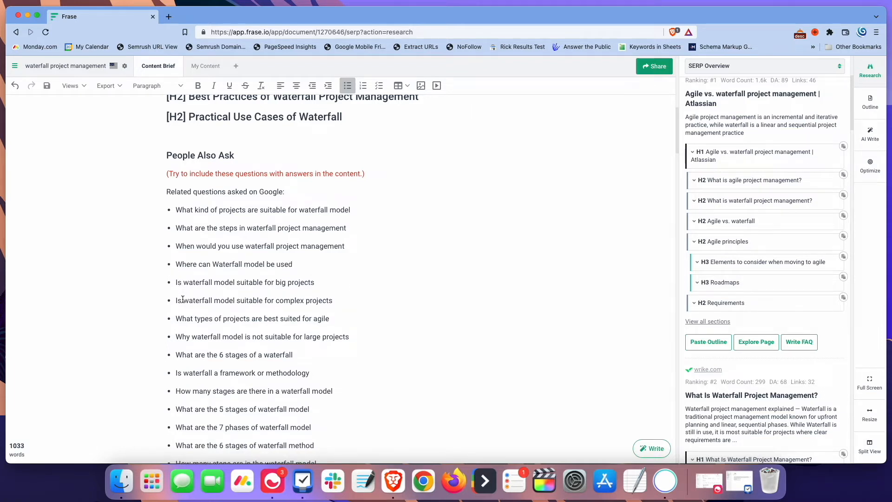
- Delete all related questions from "What types of projects are best suited for agile" through the end of the People Also Ask list
scroll(221, 315, "down", 3)
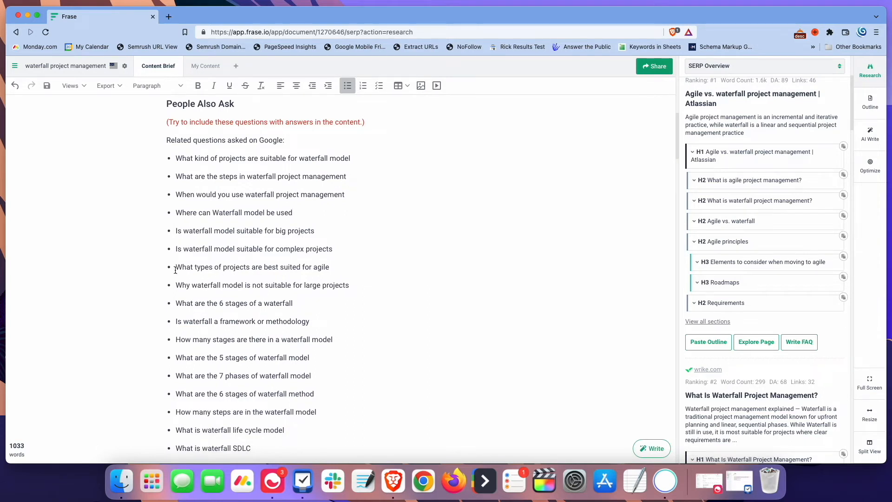
left_click_drag(175, 270, 333, 268)
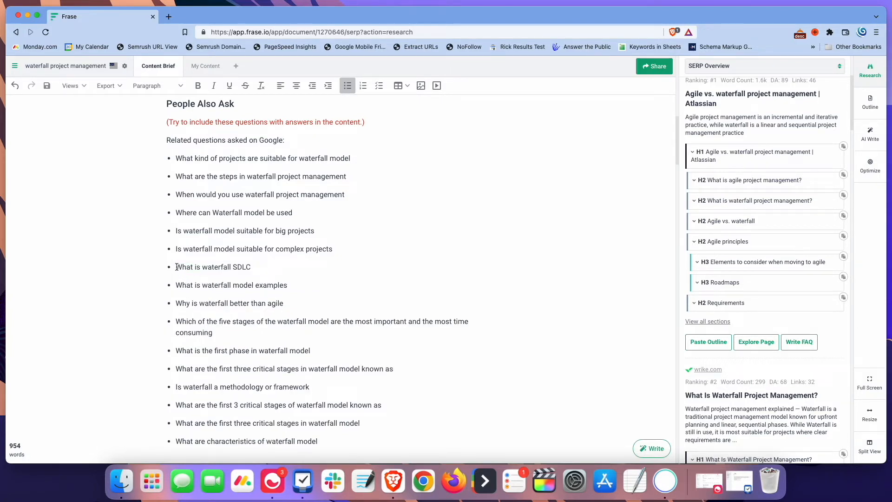
left_click_drag(176, 266, 366, 449)
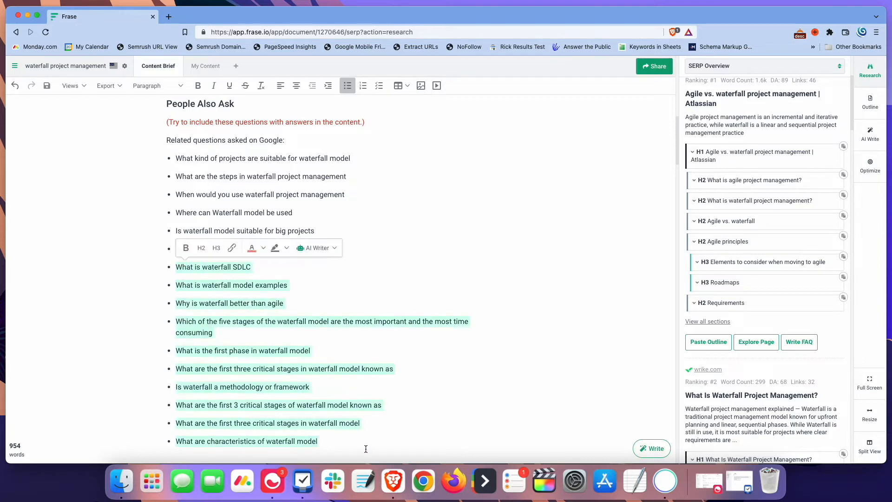
key("BackSpace")
scroll(114, 191, "up", 3)
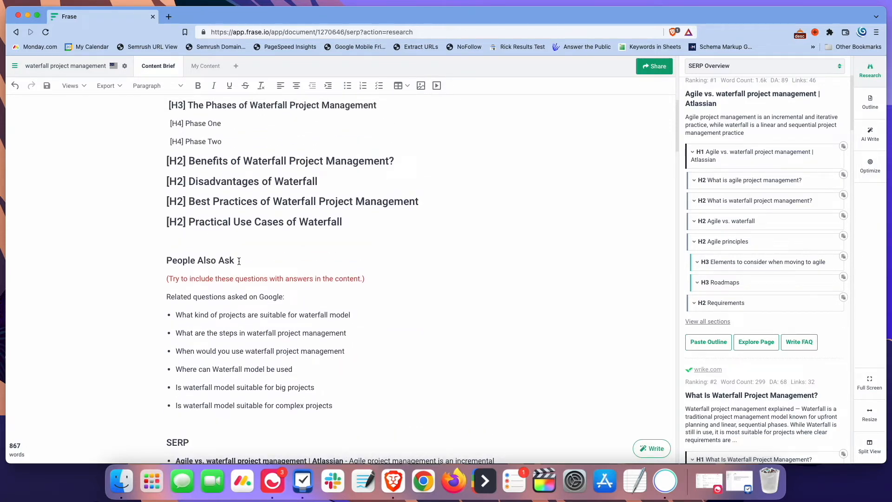
- Rename the "People Also Ask" heading as "Frequently Asked Questions About Waterfall Project Management"
left_click_drag(236, 260, 162, 260)
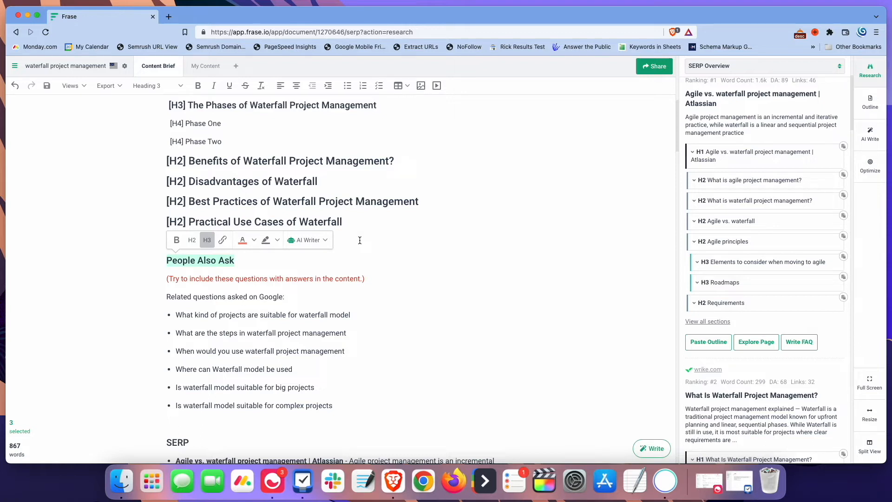
type("Fr")
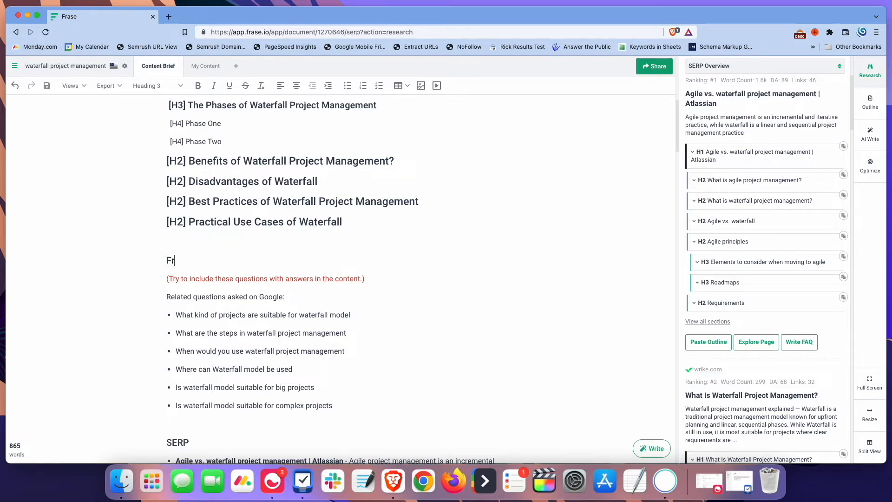
type("equent")
key("BackSpace")
key("BackSpace")
key("BackSpace")
type("uently Asked Questions a")
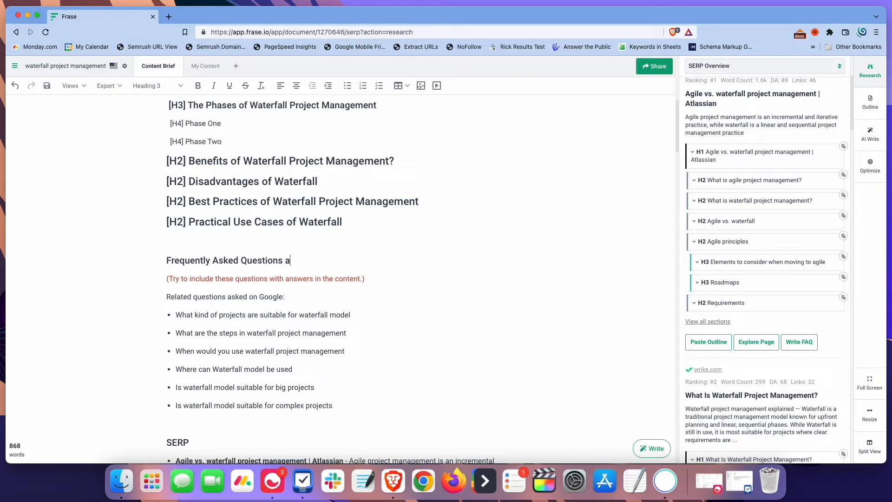
key("BackSpace")
type("About Waterfall Proj")
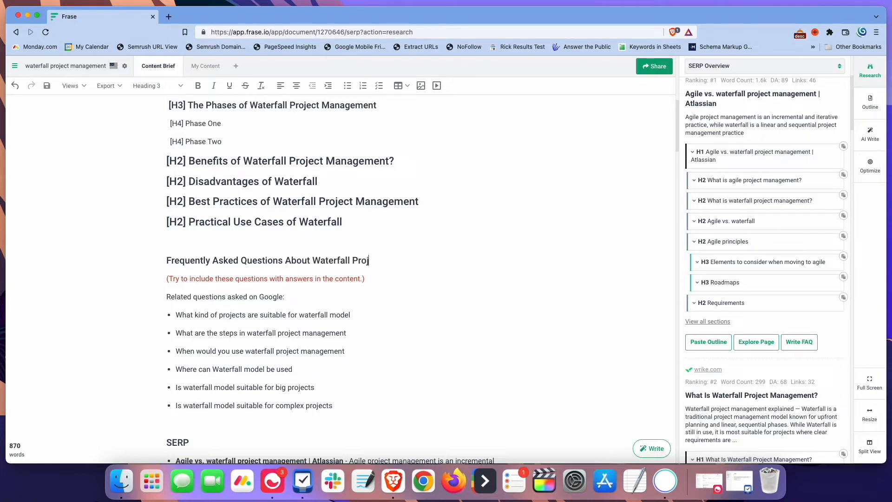
type("ect Manageme")
key("BackSpace")
key("BackSpace")
type("ement")
- Reword the red note under the FAQ heading as "(Create an FAQ section with these questions and appropriate answers.)"
left_click_drag(365, 279, 172, 279)
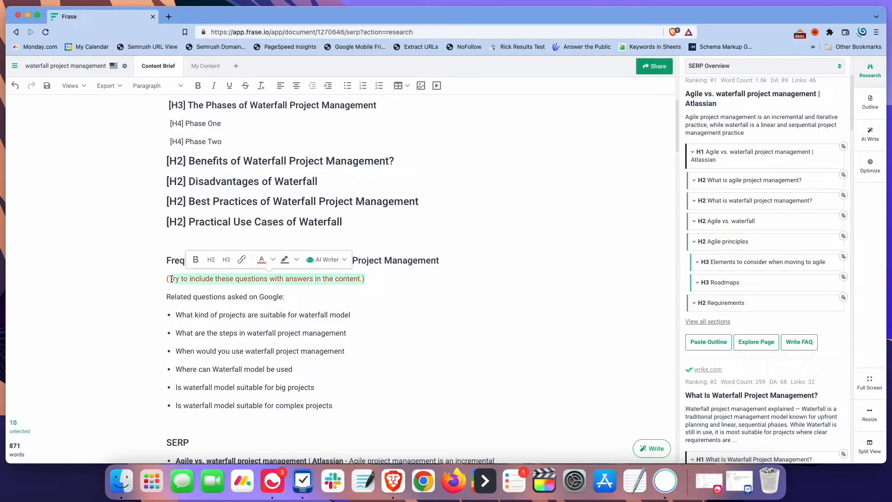
key("BackSpace")
type("Cre")
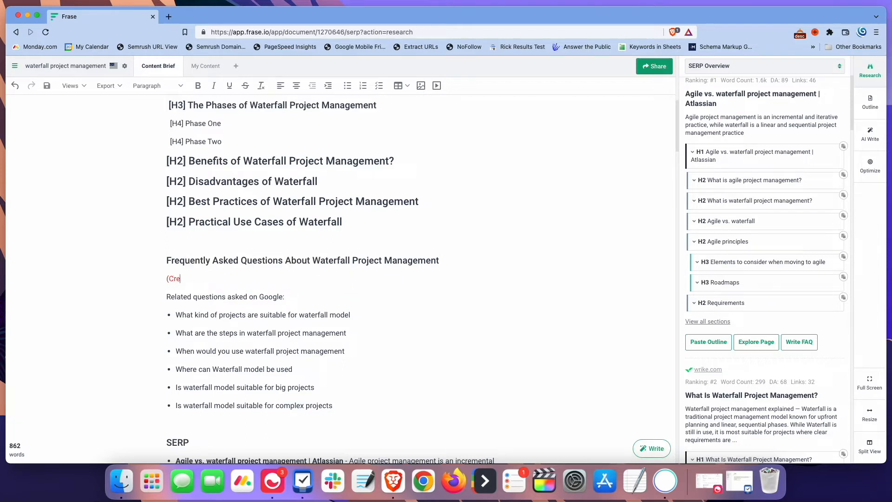
type("ate an FAQ section with these")
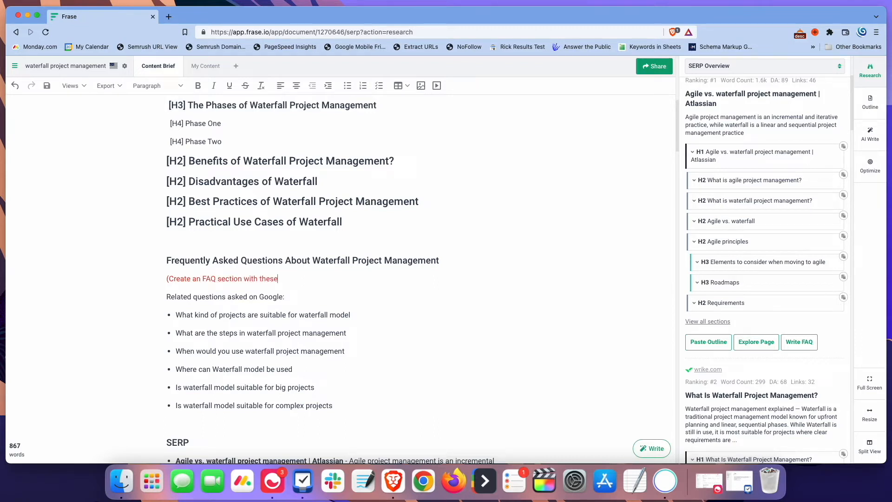
type(" questions and appropriate ")
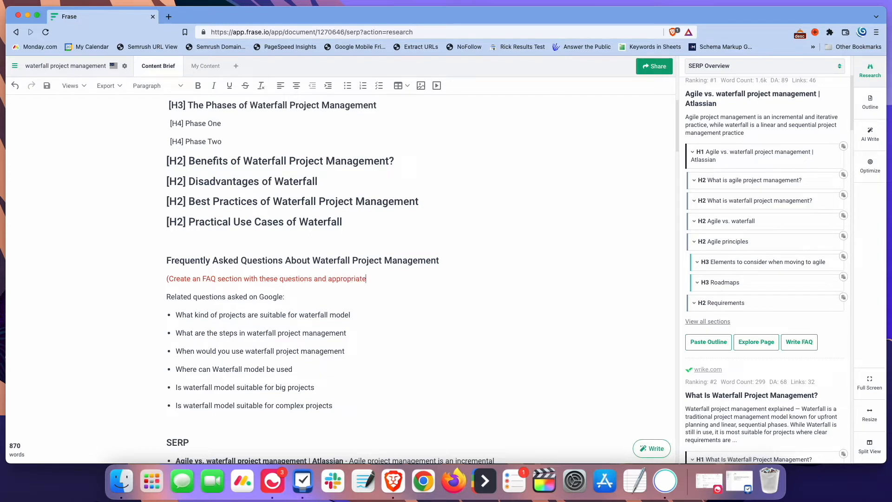
type("answers.)")
- Add a question mark to the end of each of the six related questions
left_click(363, 316)
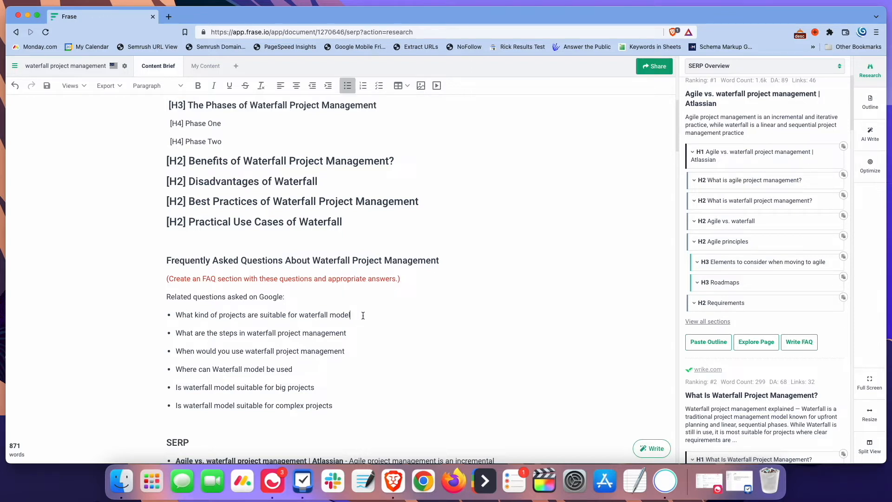
type("??????")
- Under SERP, add the red note "(These are top ranking search results you can use as a reference or for ideas. Do not link to any of these.)"
scroll(247, 281, "down", 6)
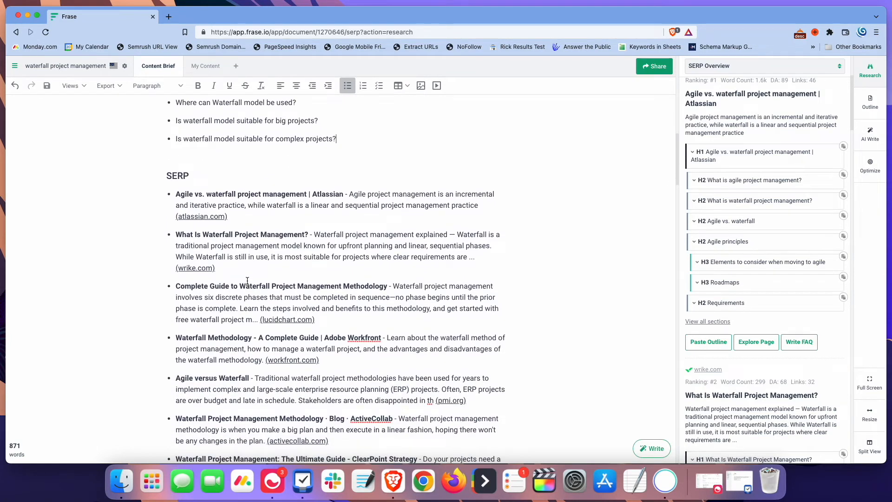
left_click(200, 174)
key("Return")
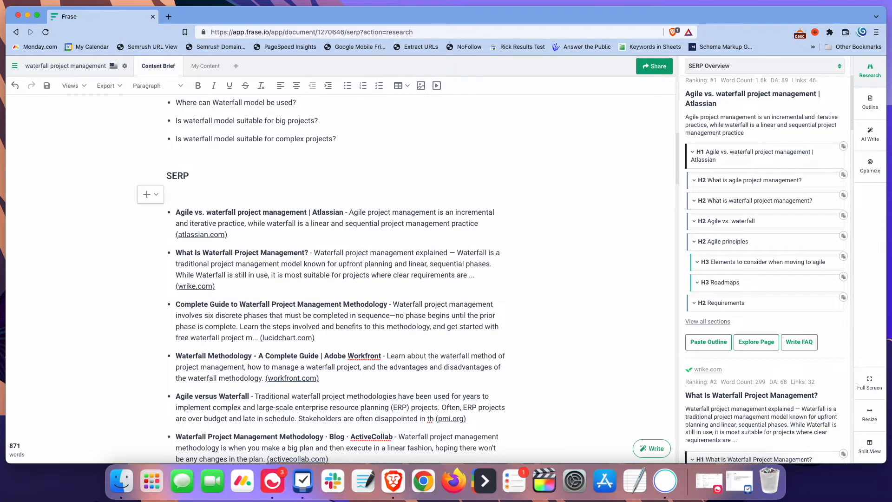
type("(These are top ranking r")
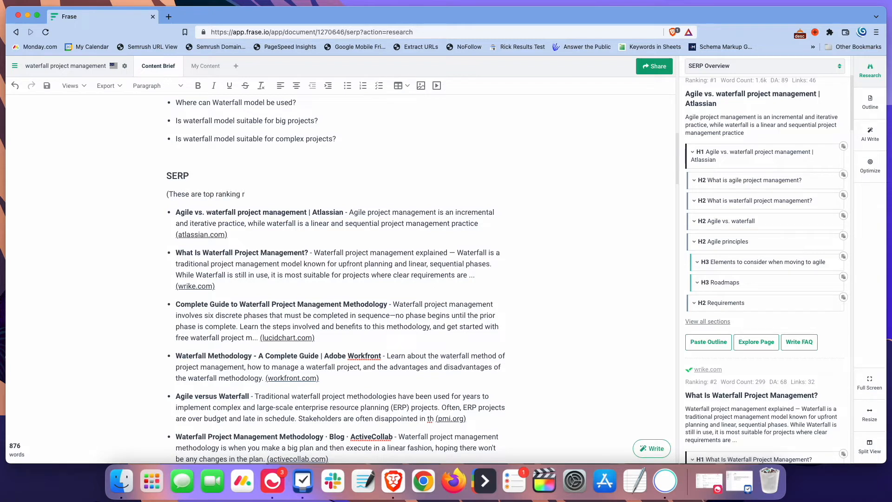
key("BackSpace")
type("search results you can use as a reference")
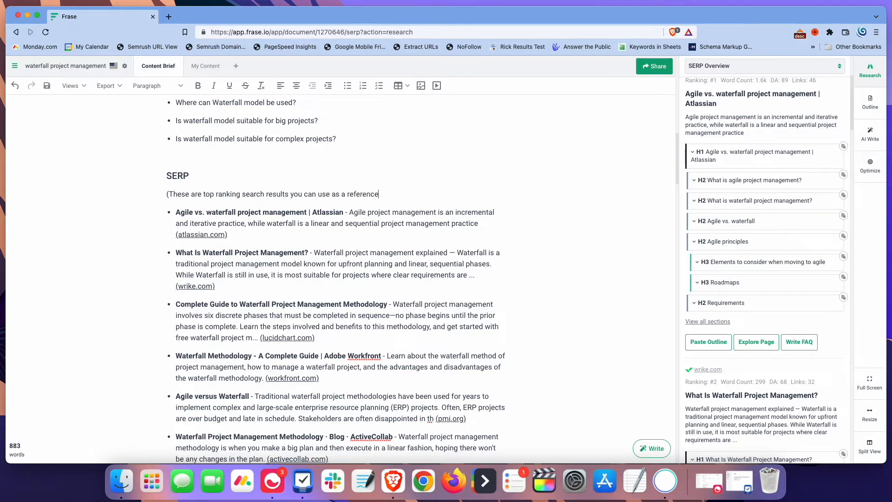
type(" or for ideas. Do not link to any of the")
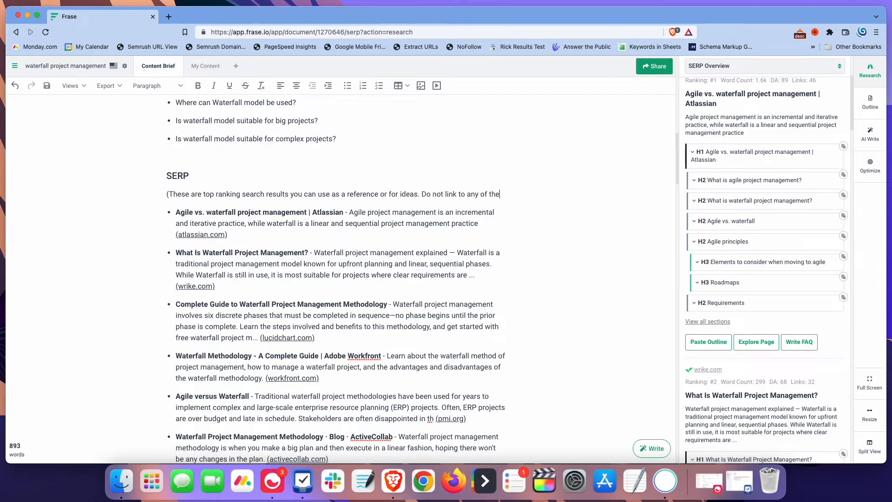
type("se.)")
left_click(322, 233)
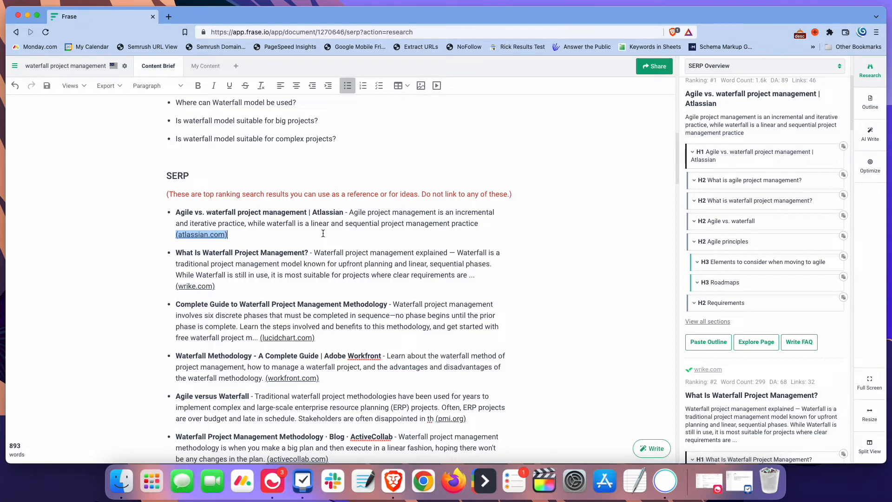
left_click(498, 270)
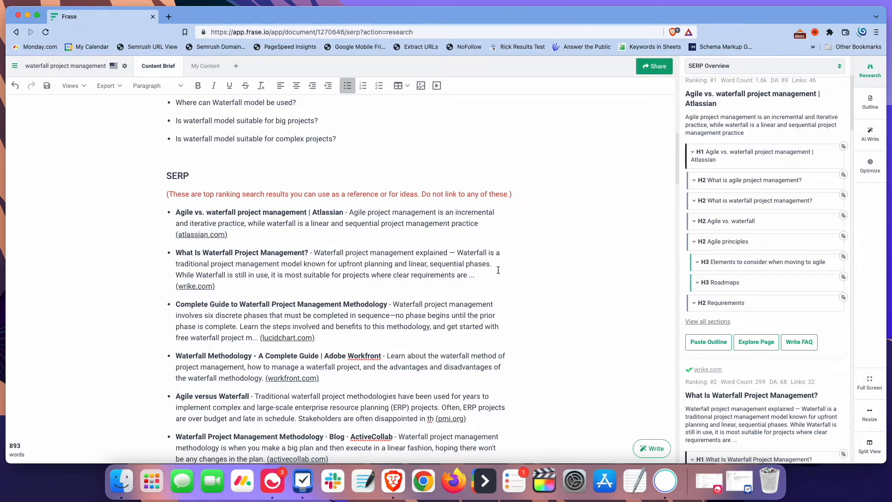
- Reword the Topic Clusters intro in red: "(Try to use as many of these phrases in the content as you can. You may use them more than once.)"
scroll(498, 270, "down", 10)
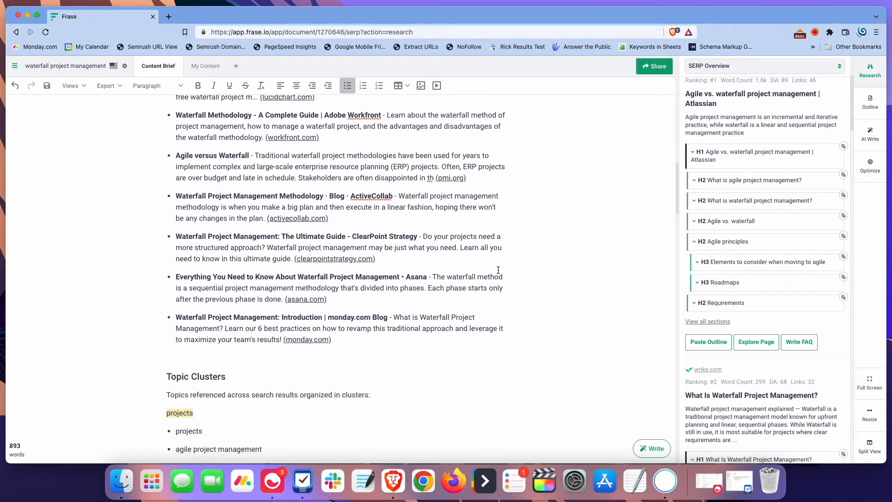
scroll(498, 269, "down", 12)
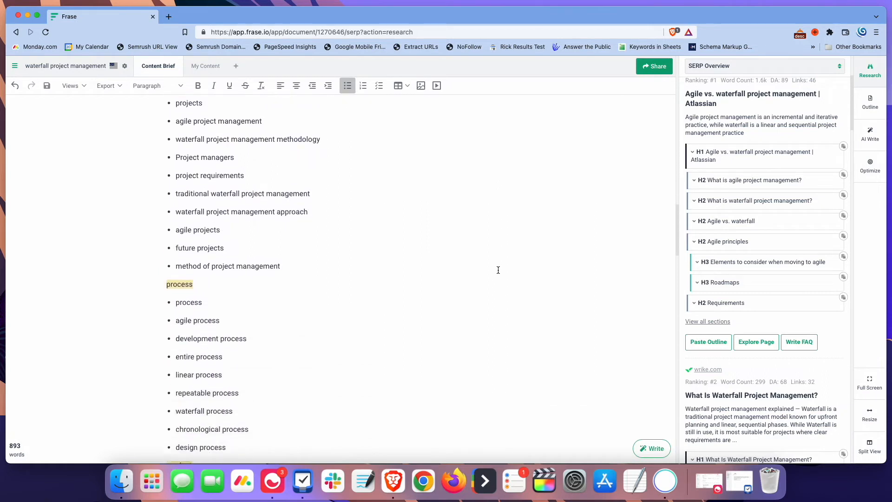
scroll(498, 269, "up", 4)
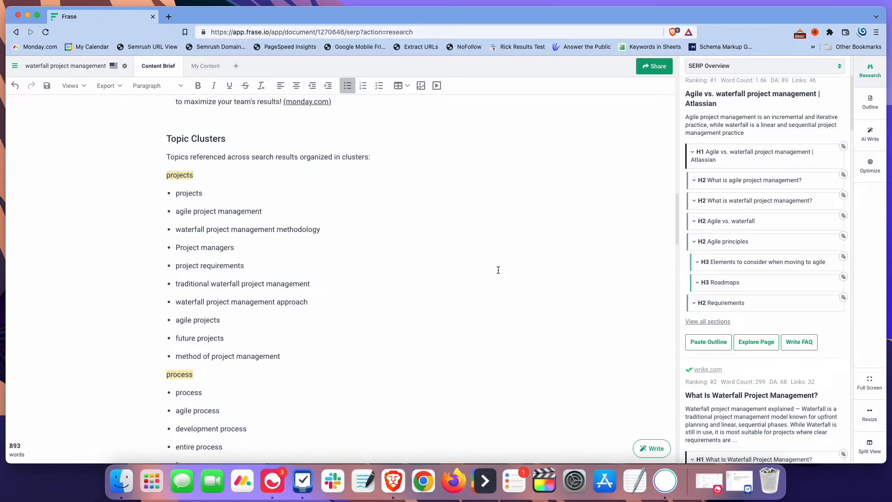
left_click_drag(166, 156, 392, 153)
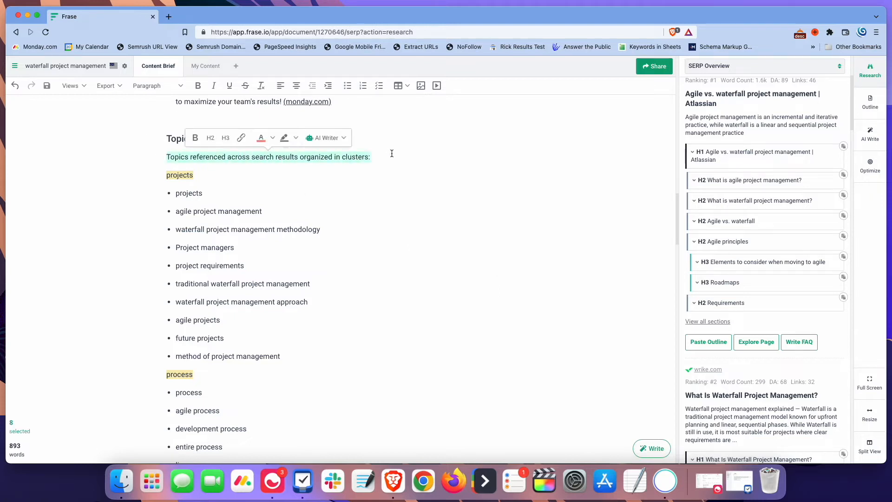
type("(Try ")
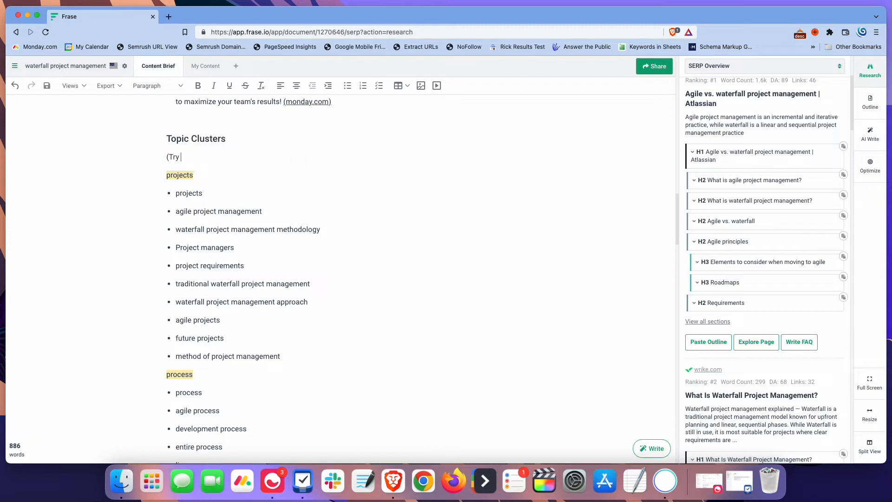
type("to use as many of these phrases i")
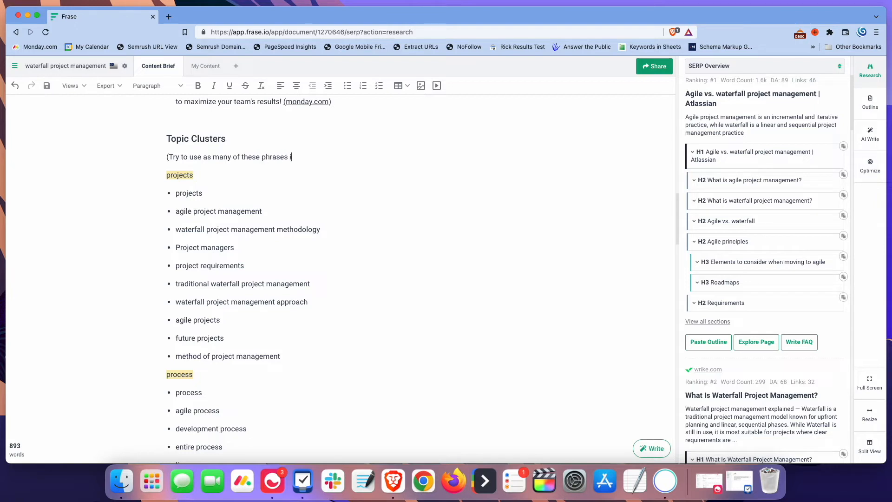
type("n the content as you can. You may u")
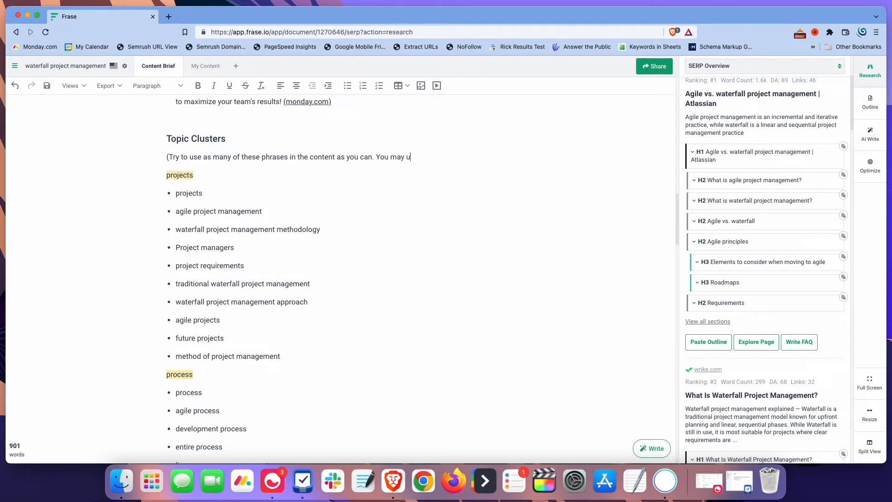
type("se them more than once.)")
left_click_drag(499, 157, 163, 162)
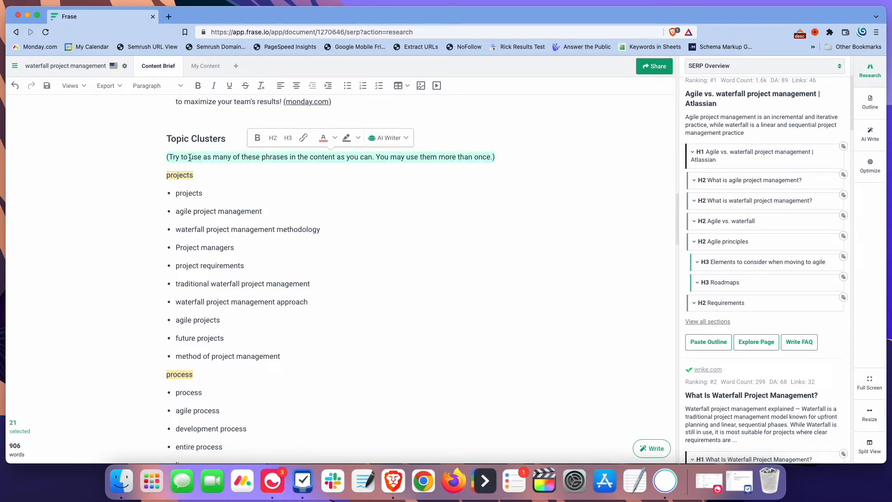
left_click(323, 138)
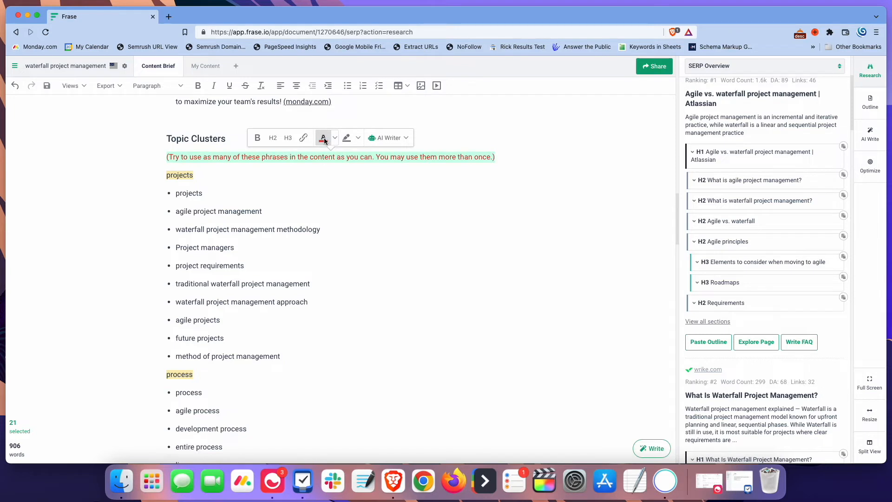
- Delete the whole "times" cluster, including its heading and all its bullets, from Topic Clusters
scroll(189, 257, "down", 1)
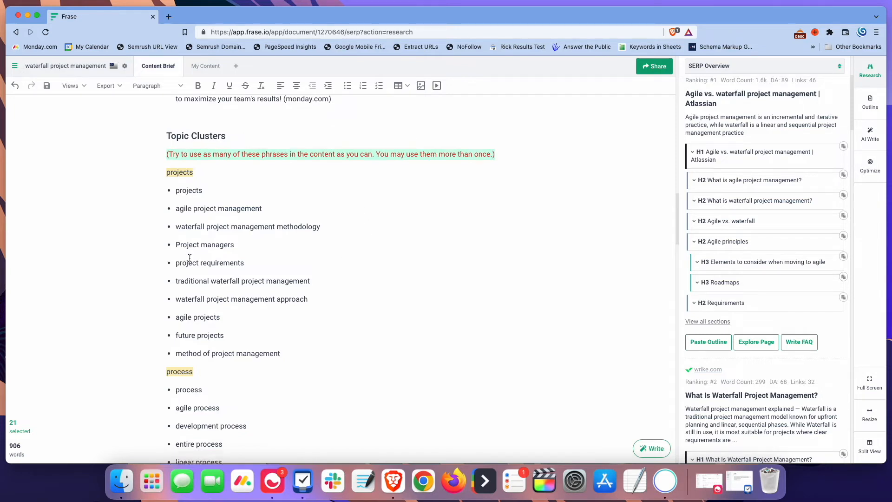
scroll(189, 258, "down", 3)
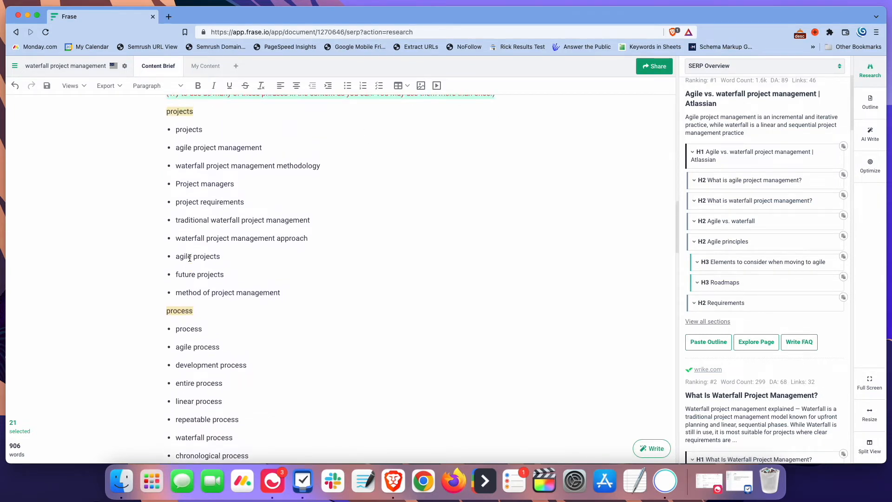
scroll(190, 258, "down", 15)
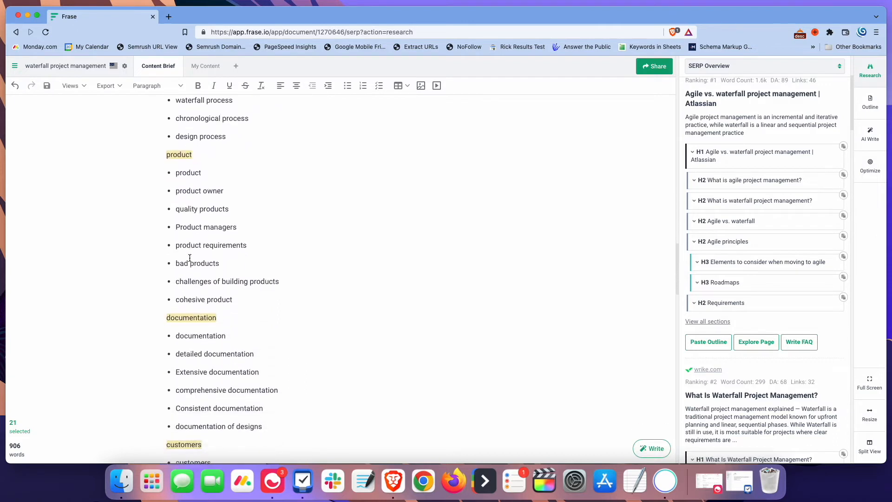
scroll(190, 258, "down", 12)
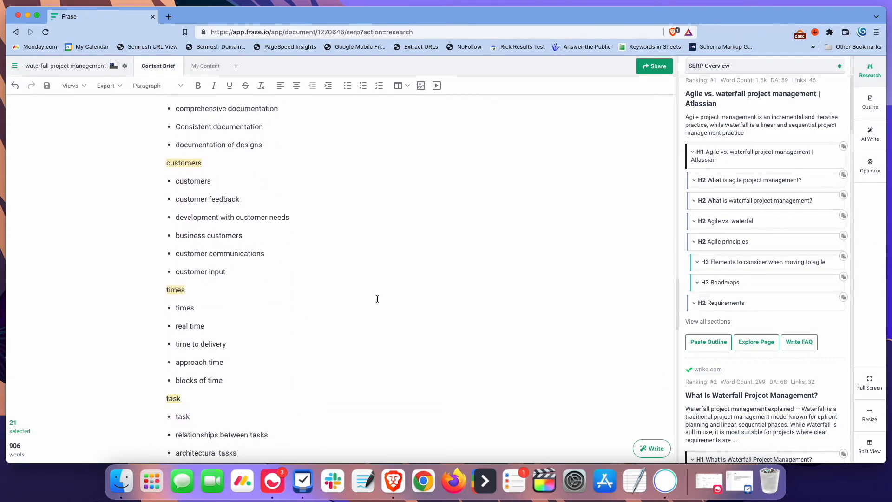
left_click(238, 295)
scroll(238, 296, "down", 3)
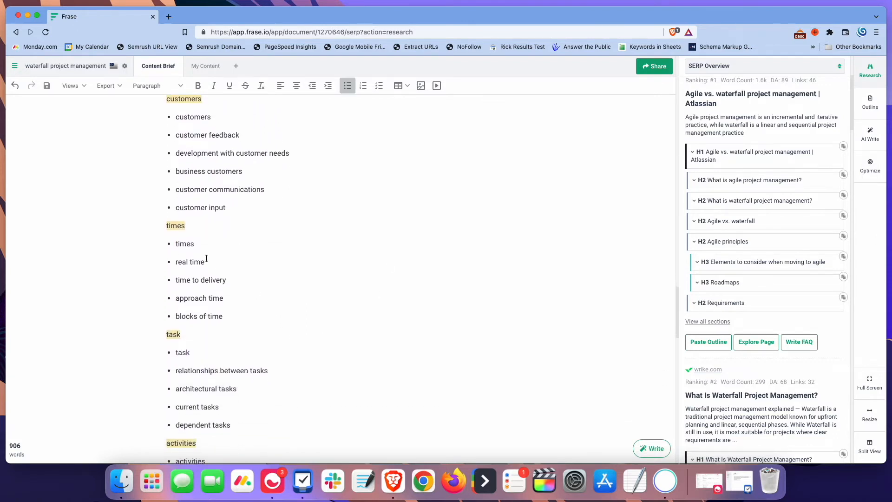
scroll(239, 242, "down", 1)
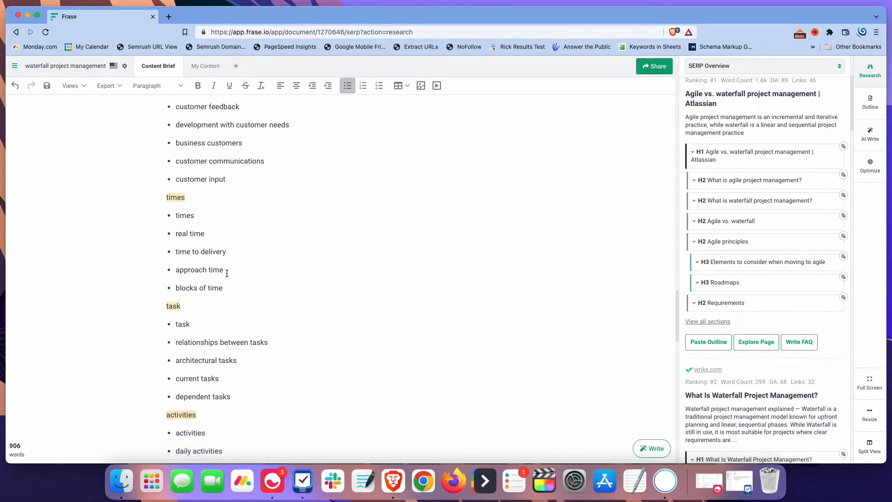
left_click_drag(223, 288, 161, 201)
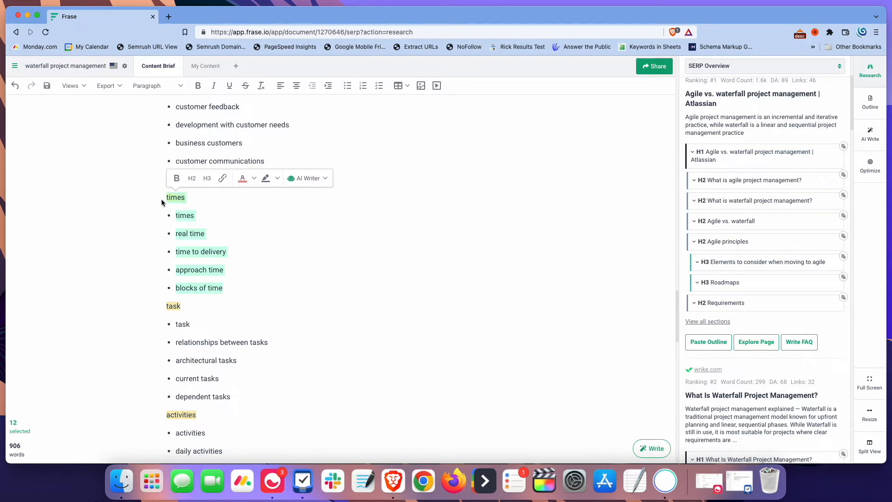
key("BackSpace")
key("BackSpace")
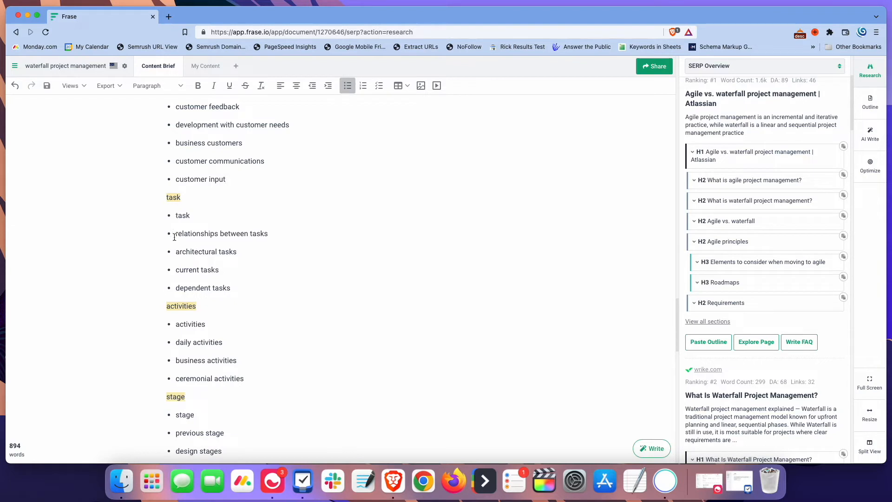
- Delete the bullet "architectural tasks" from the "task" topic cluster
left_click_drag(177, 252, 273, 250)
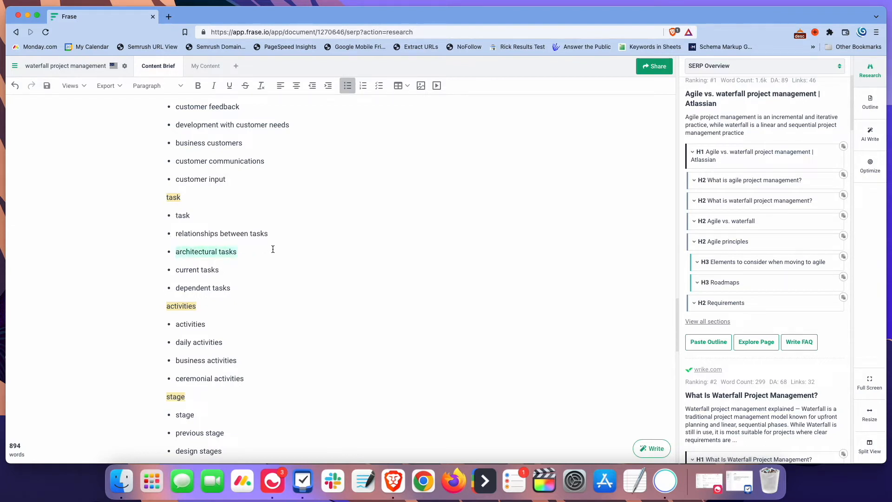
key("BackSpace")
key("BackSpace")
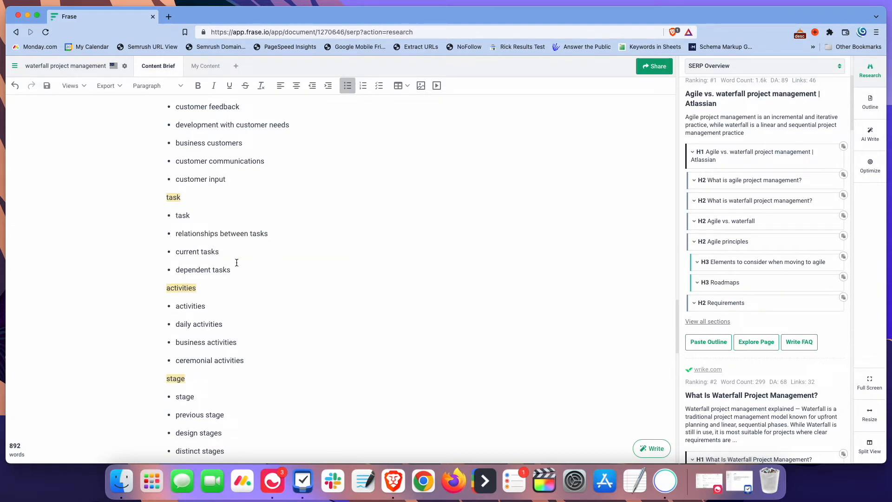
- Delete the bullet "ceremonial activities" from the "activities" topic cluster
scroll(241, 289, "down", 3)
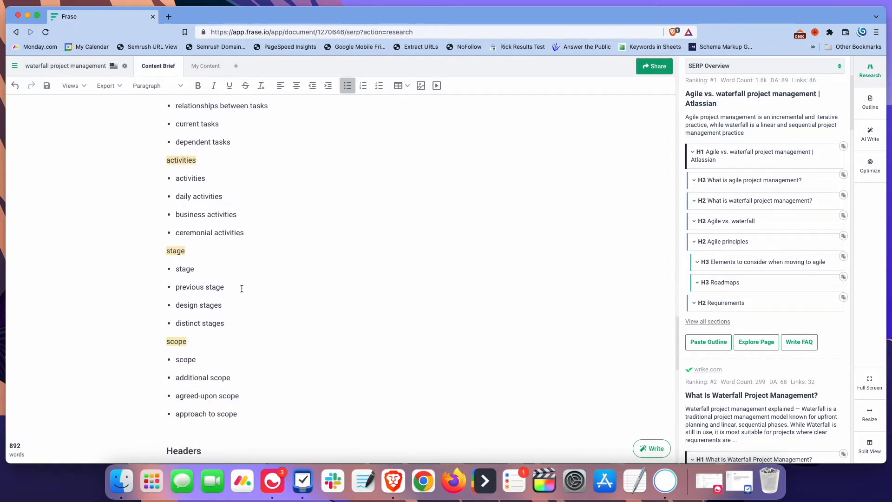
scroll(242, 288, "down", 2)
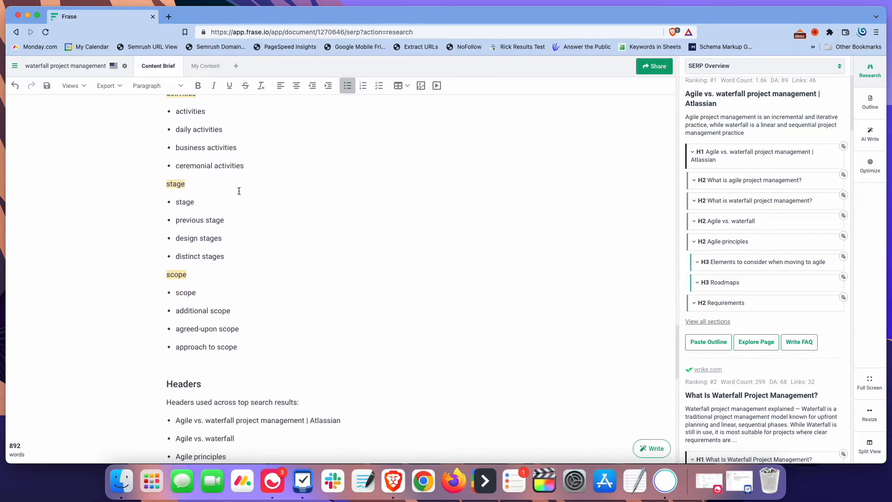
left_click_drag(245, 166, 177, 166)
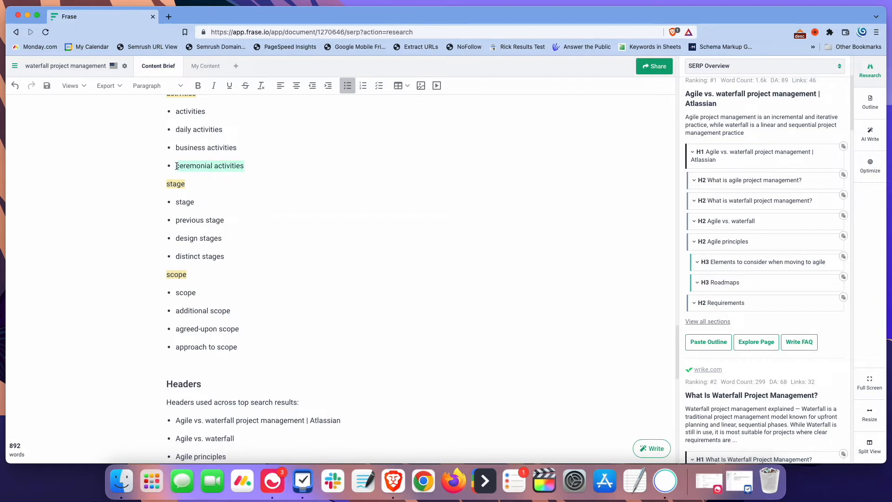
key("BackSpace")
key("BackSpace")
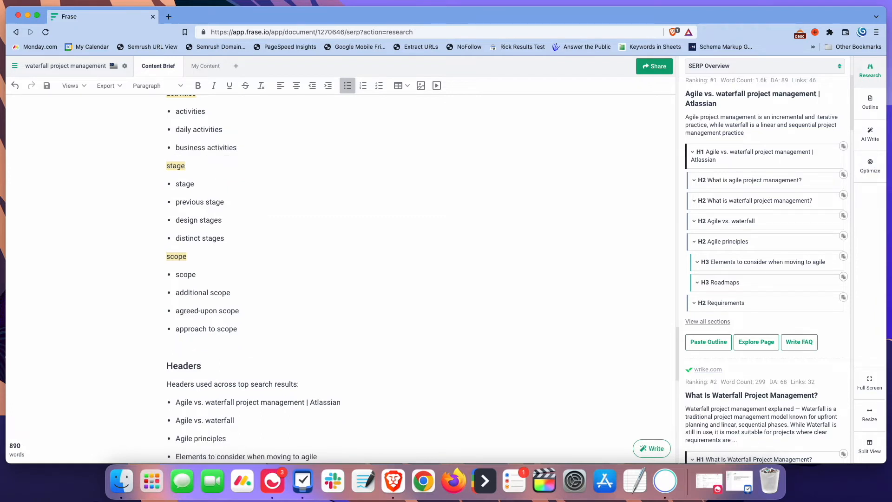
- Rename the "Topic Clusters" heading to "Entities"
scroll(228, 179, "up", 8)
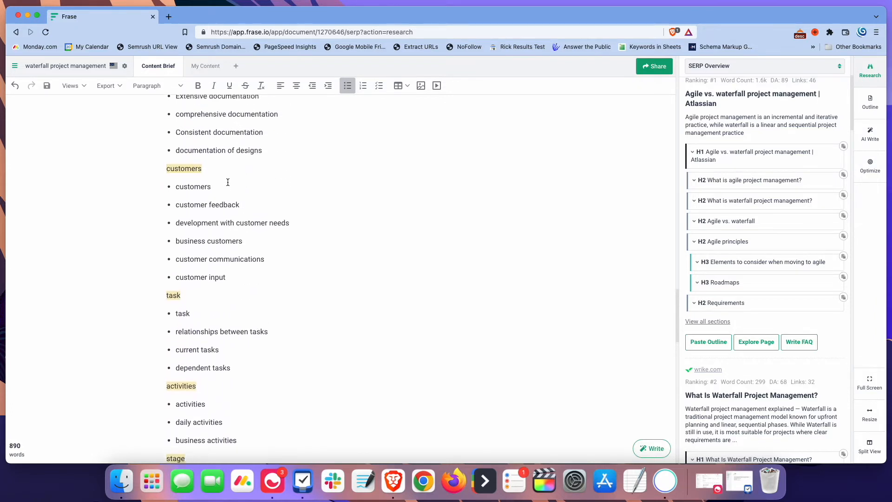
scroll(228, 182, "up", 5)
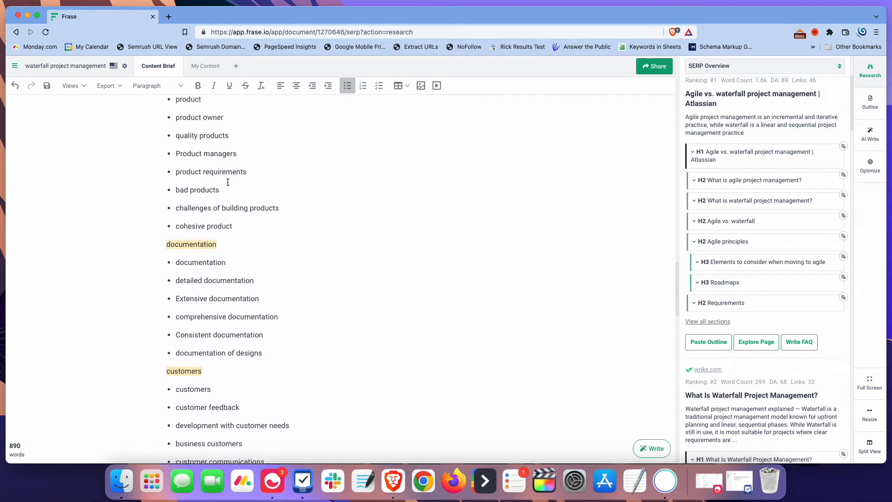
scroll(228, 182, "up", 15)
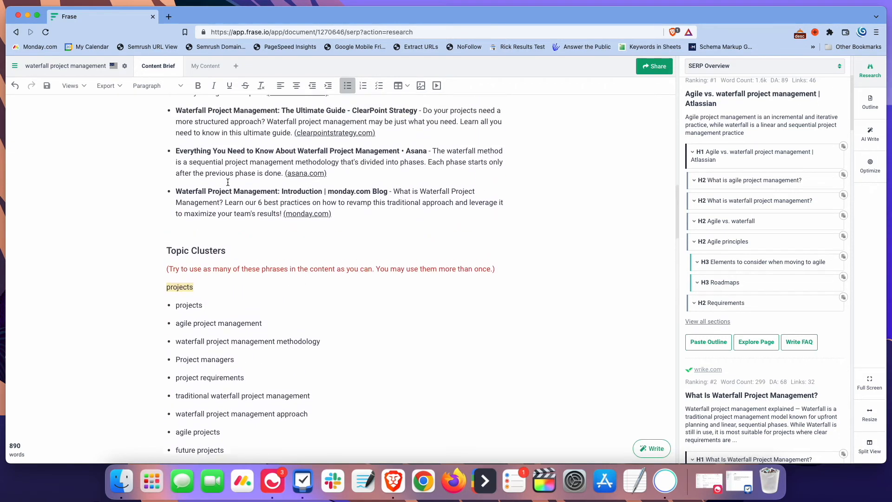
scroll(228, 182, "up", 1)
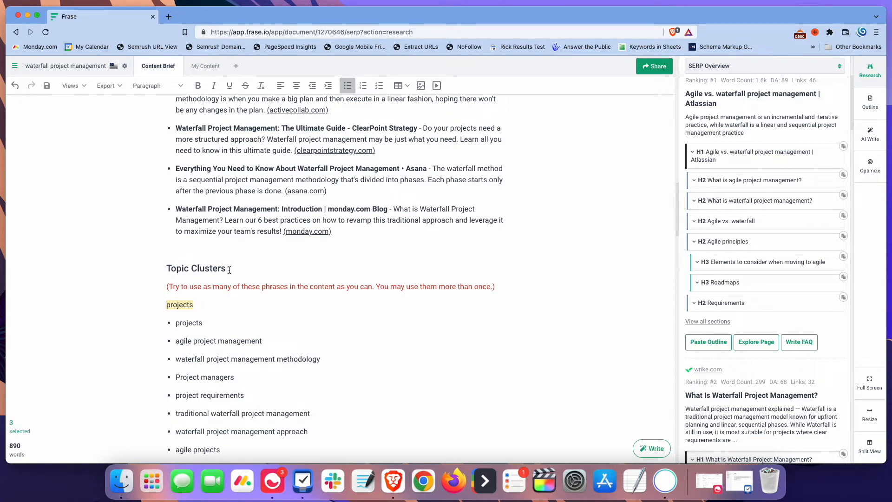
left_click_drag(227, 269, 158, 272)
type("Enti")
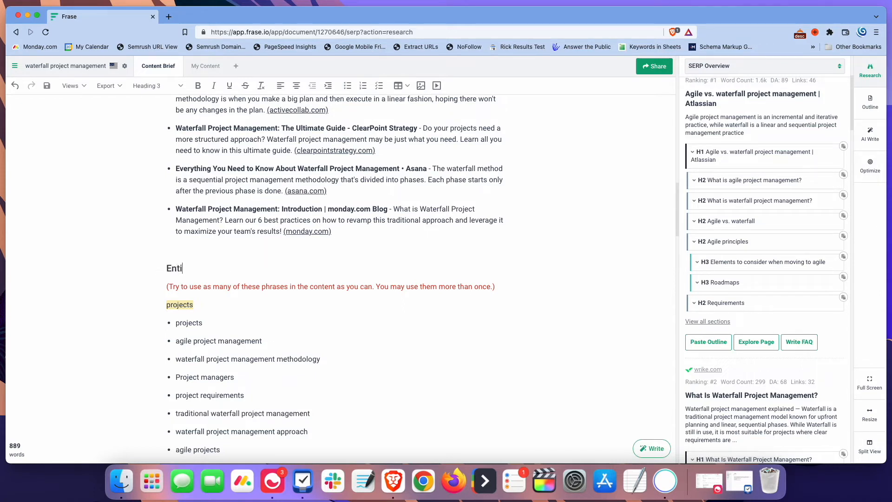
type("ties")
- Reword the red Entities note: "(Make sure these terms are included in the content. You may go over the recommended usages, but try to hit the minimums.)"
left_click(158, 287)
left_click_drag(170, 286, 492, 288)
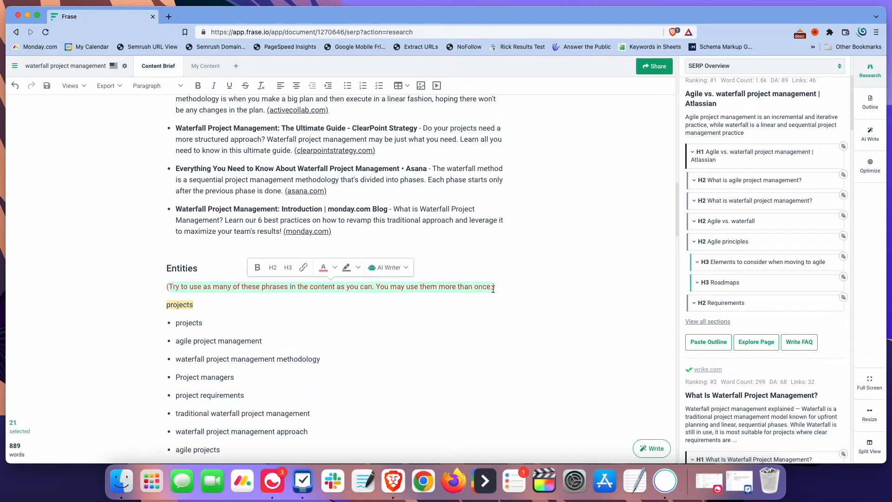
type("Make sure these ")
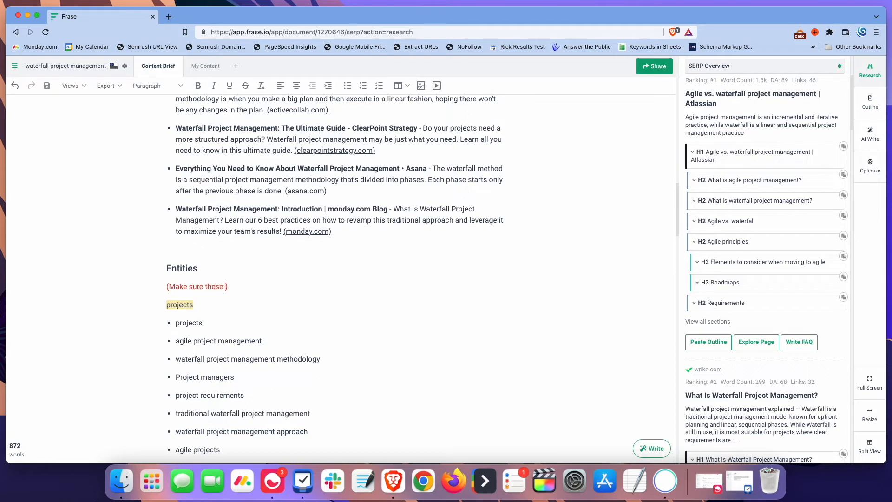
type("terms are incl")
type("uded in the con")
type("tent. You ma")
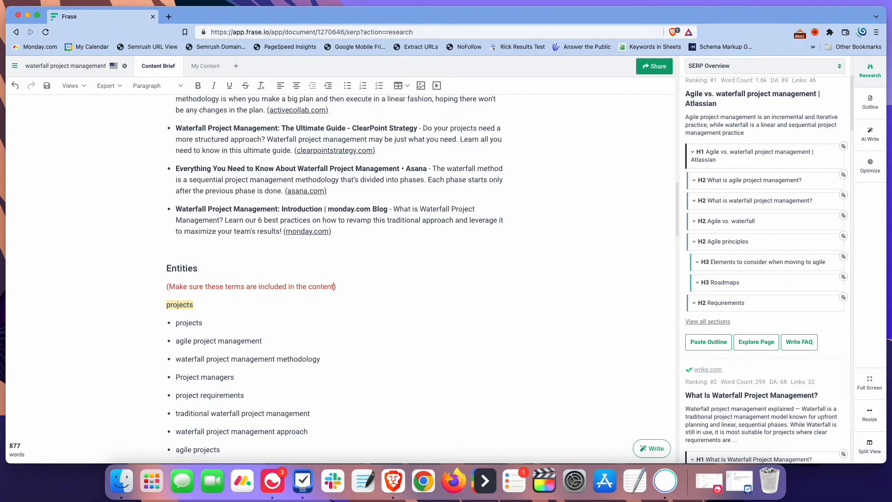
type("y go over the re")
type("commen")
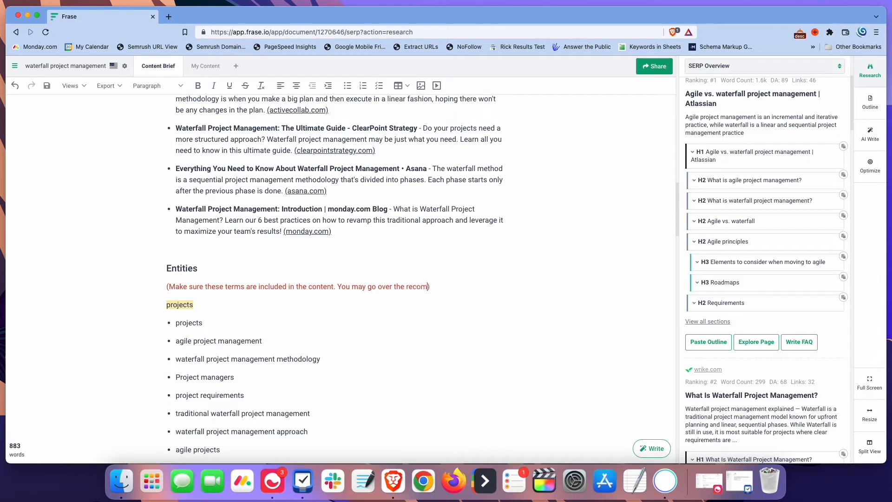
type("ded usages, ")
type("but try t")
type("o hit the mini")
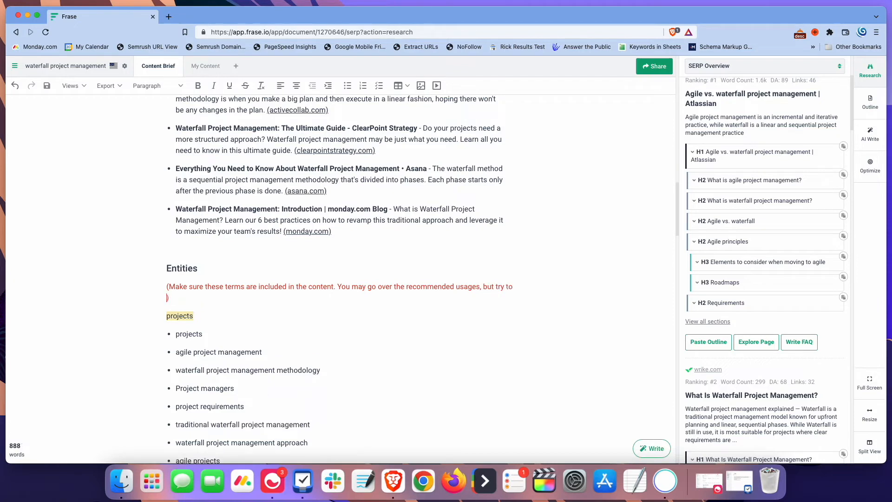
type("mums.")
- Delete all cluster names and their phrases under the Entities note, leaving one empty bullet above Headers
scroll(225, 333, "down", 2)
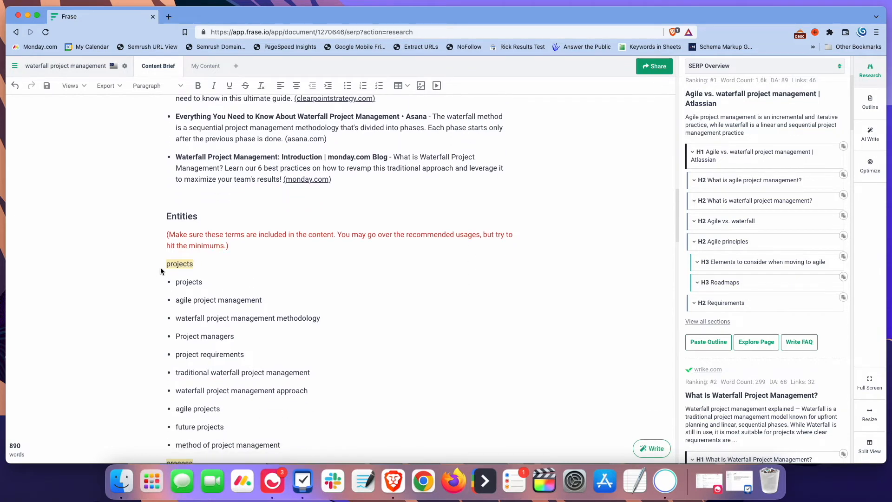
left_click_drag(167, 265, 238, 265)
key("BackSpace")
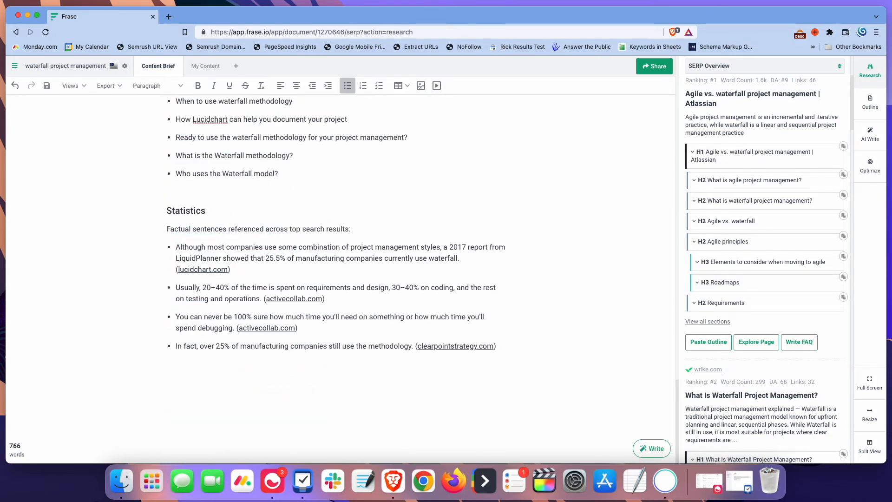
scroll(270, 266, "up", 10)
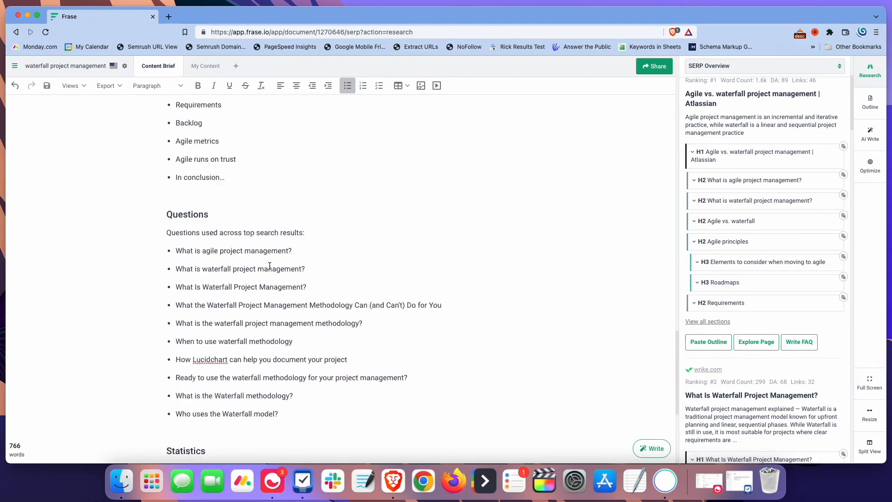
scroll(270, 266, "up", 5)
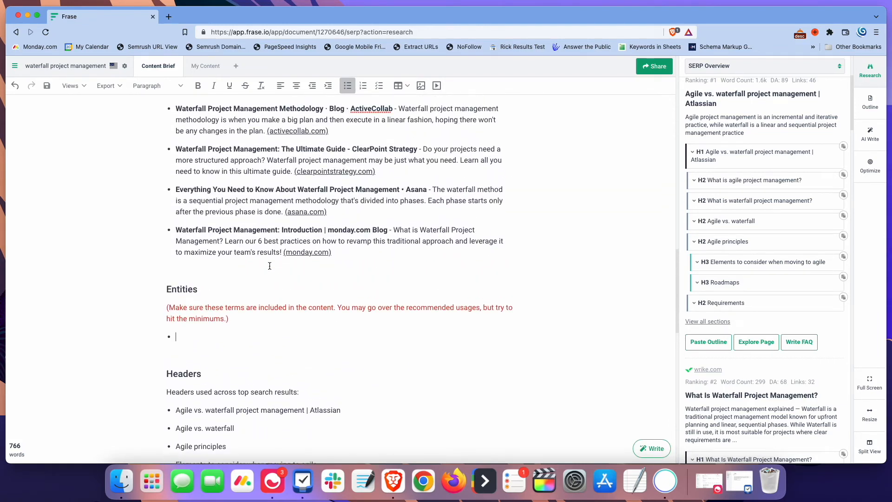
- Show the optimization topics grouped by clusters and expand the Projects cluster
left_click(869, 168)
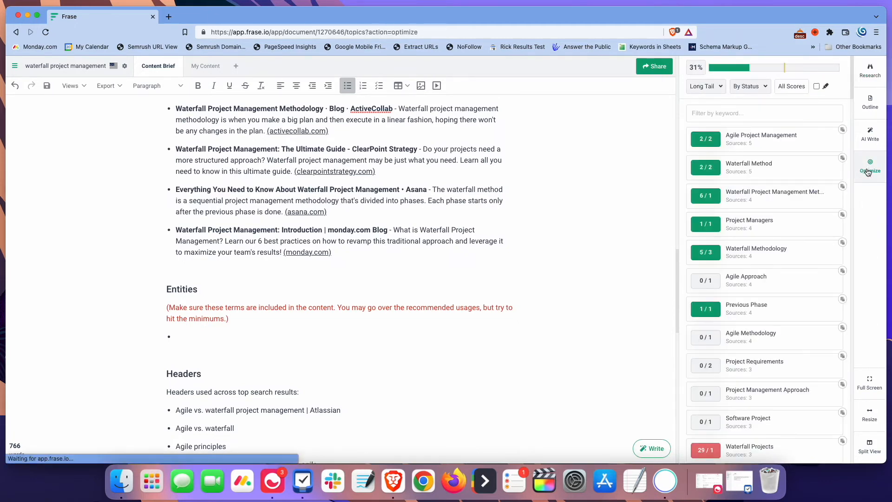
left_click(718, 89)
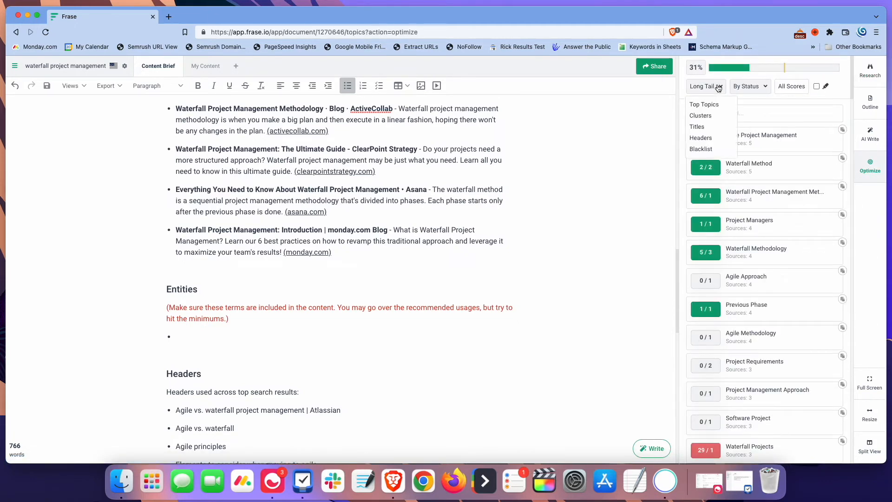
left_click(700, 116)
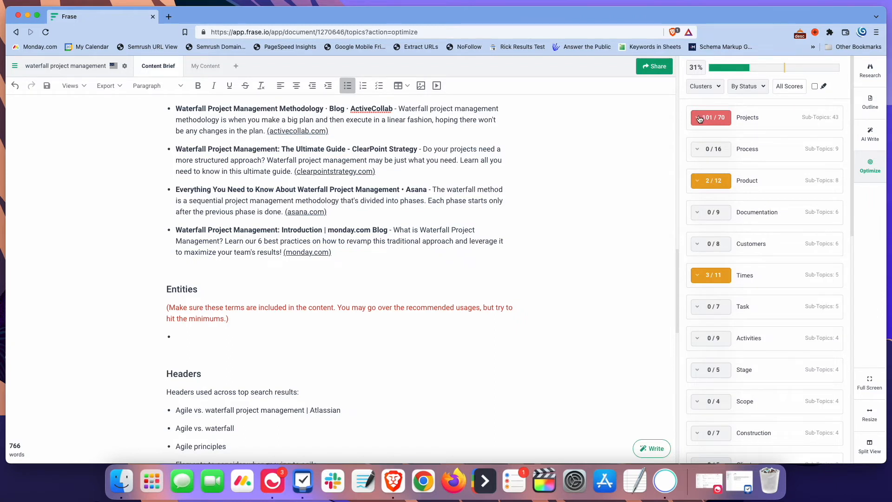
left_click(700, 119)
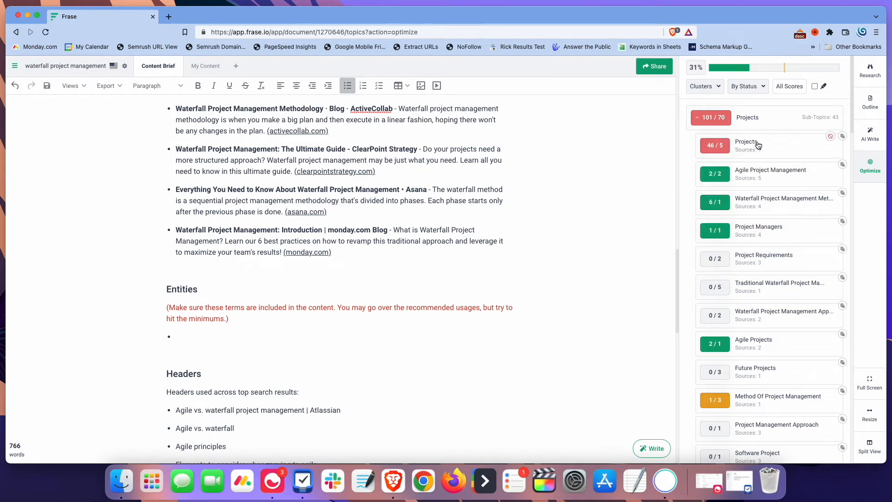
- Enter "projects (5-6 times)" as the first Entities bullet and start a new bullet below it
mouse_move(725, 148)
left_click(183, 336)
left_click(870, 71)
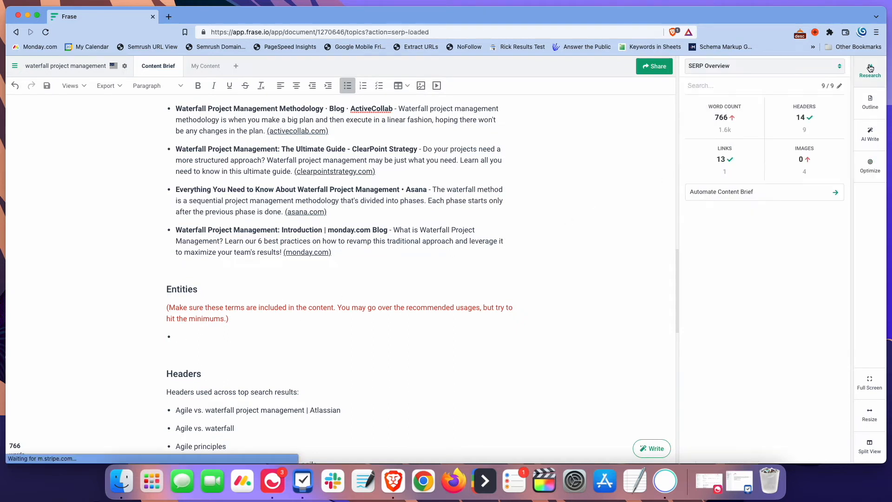
left_click(870, 164)
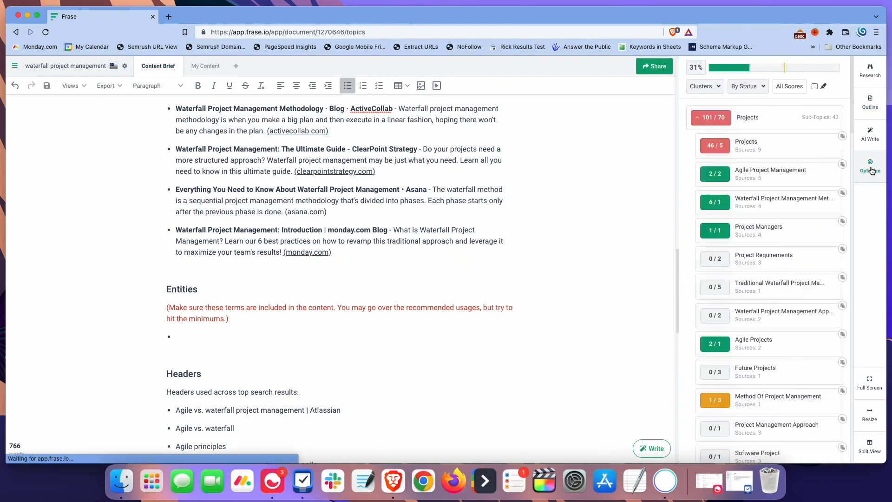
left_click(190, 336)
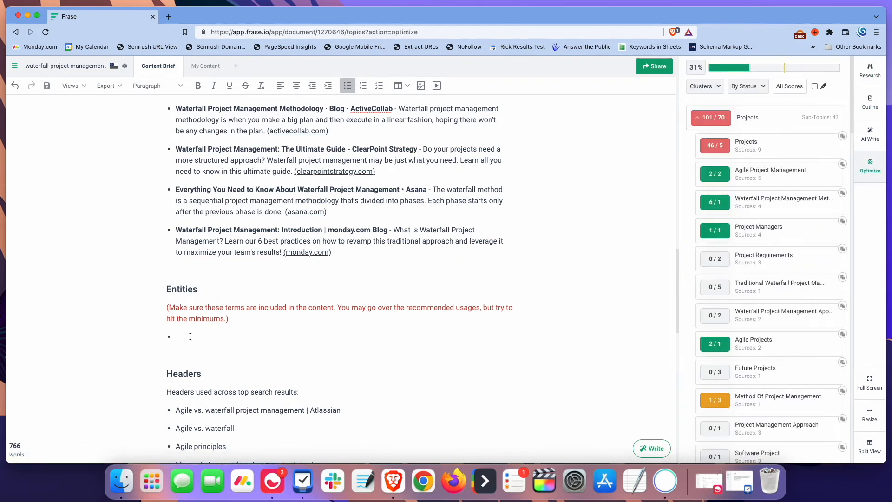
type("projects (5-6 times)")
key("Return")
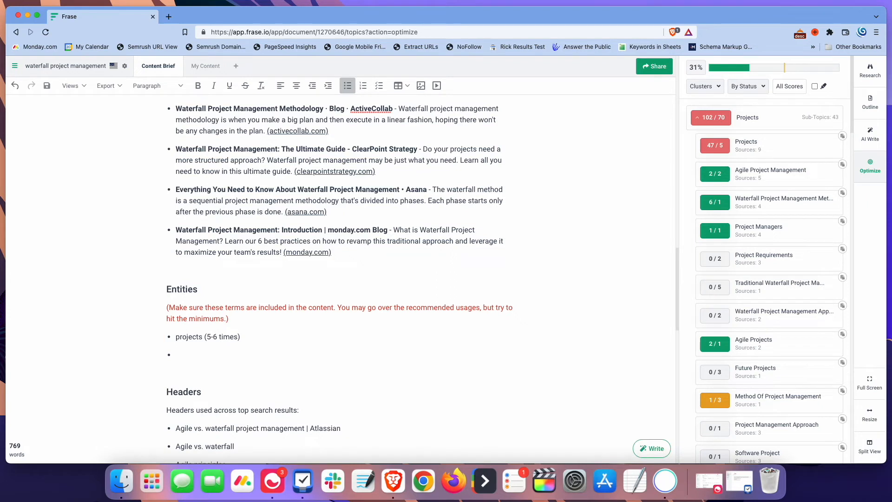
type("age")
key("BackSpace")
type("ile pro")
key("BackSpace")
key("BackSpace")
key("BackSpace")
key("BackSpace")
key("BackSpace")
key("BackSpace")
key("BackSpace")
key("BackSpace")
key("BackSpace")
- Insert the suggested topic "agile project management" as the second Entities bullet and append "(2-3 times)"
left_click(843, 165)
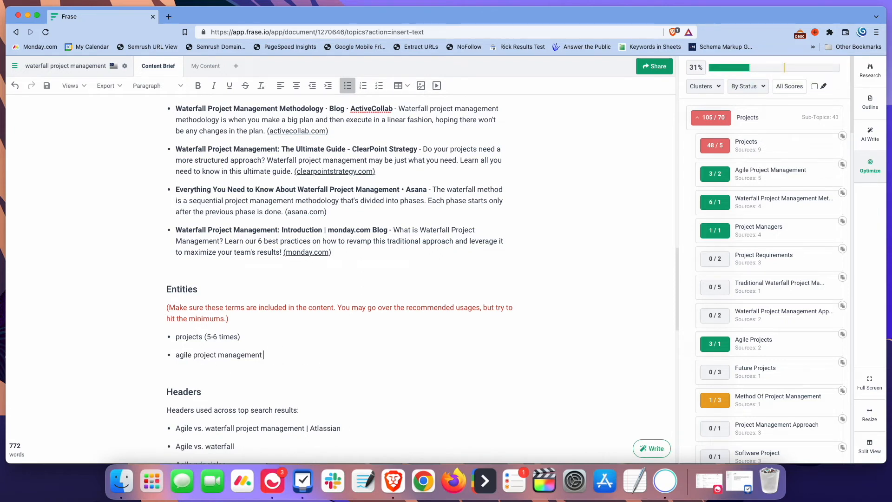
type("(")
mouse_move(726, 181)
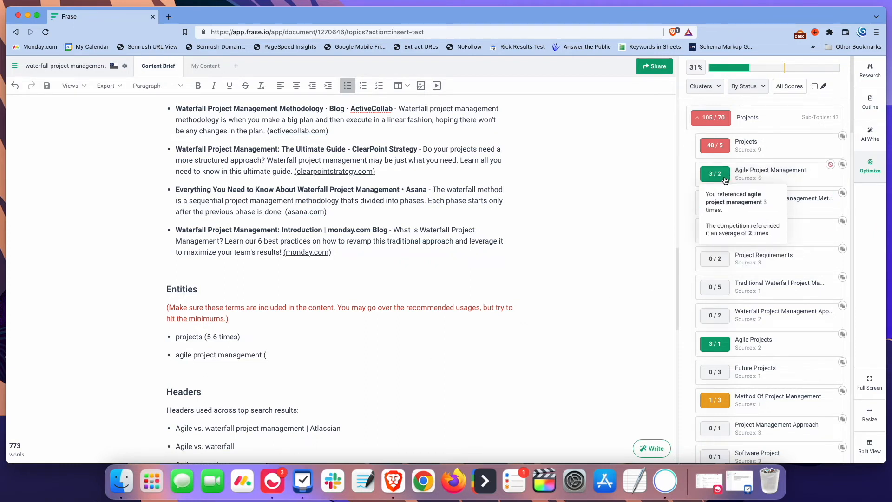
type("2-3 times)")
key("Return")
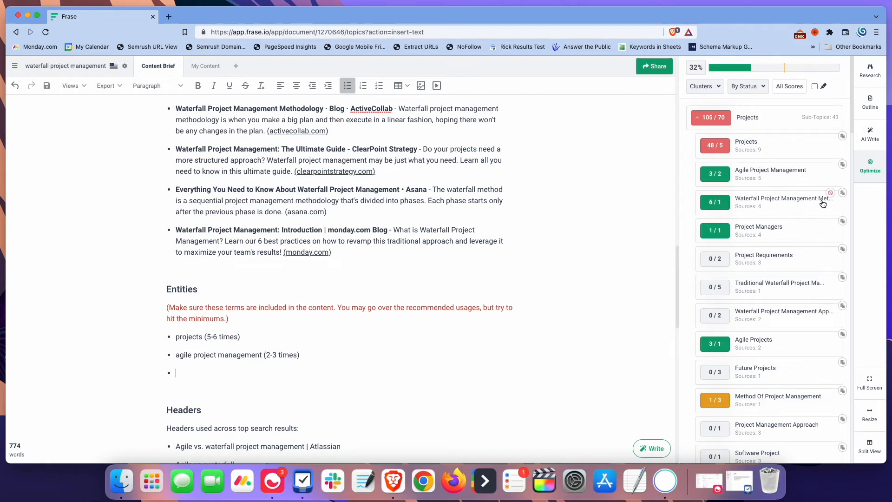
- Insert the suggested topics "waterfall project management methodology" and "Project managers" as Entities bullets, each followed by "(1-2 times)"
left_click(842, 197)
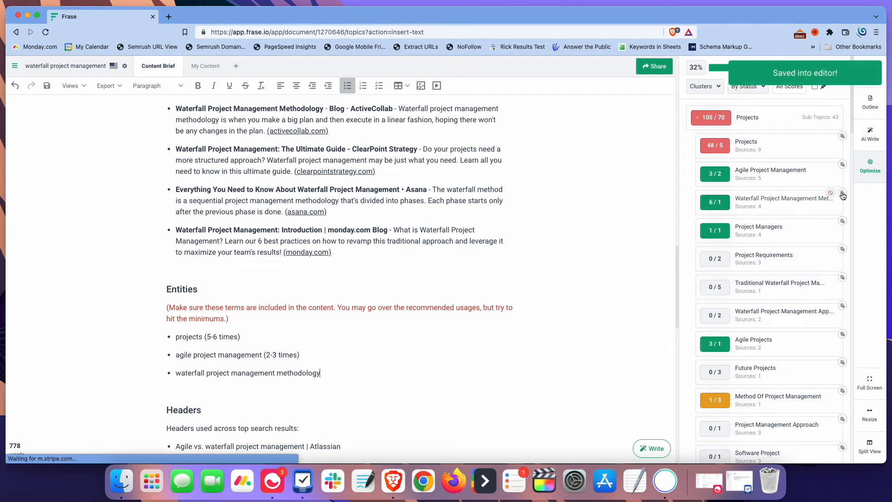
left_click(842, 222)
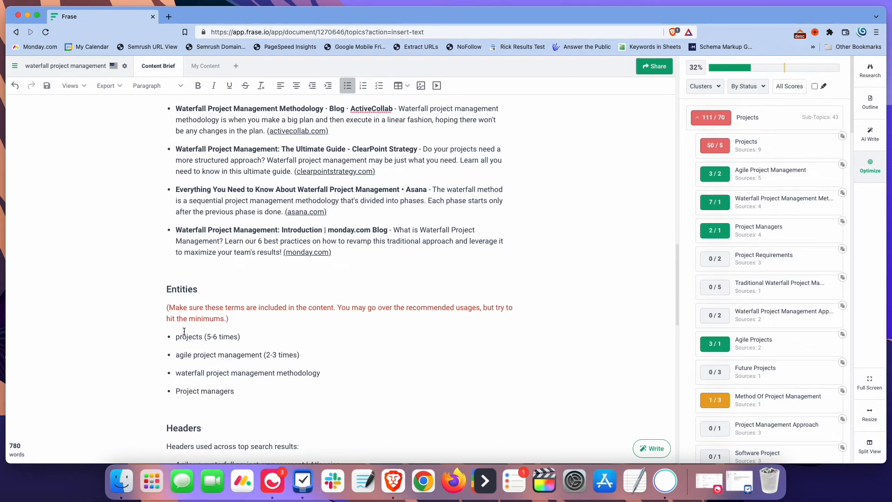
scroll(233, 381, "down", 2)
scroll(234, 380, "down", 1)
left_click(339, 316)
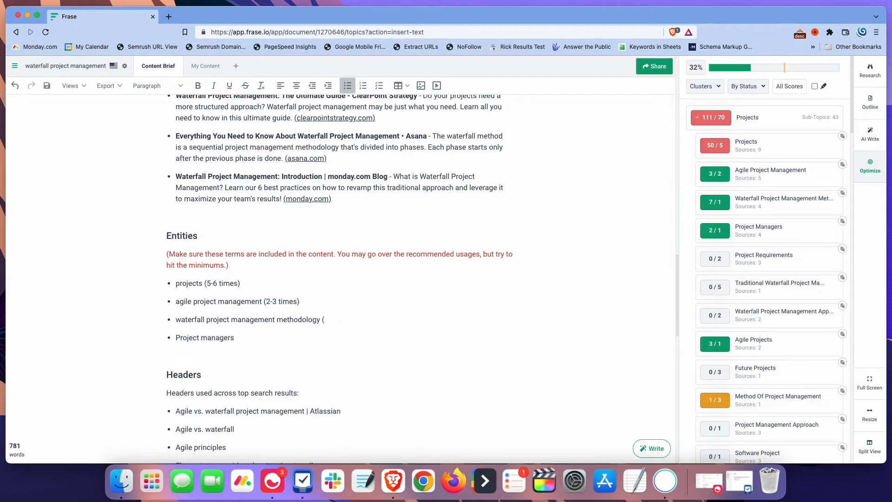
type("(1-2 times) (1-2 times)")
key("Return")
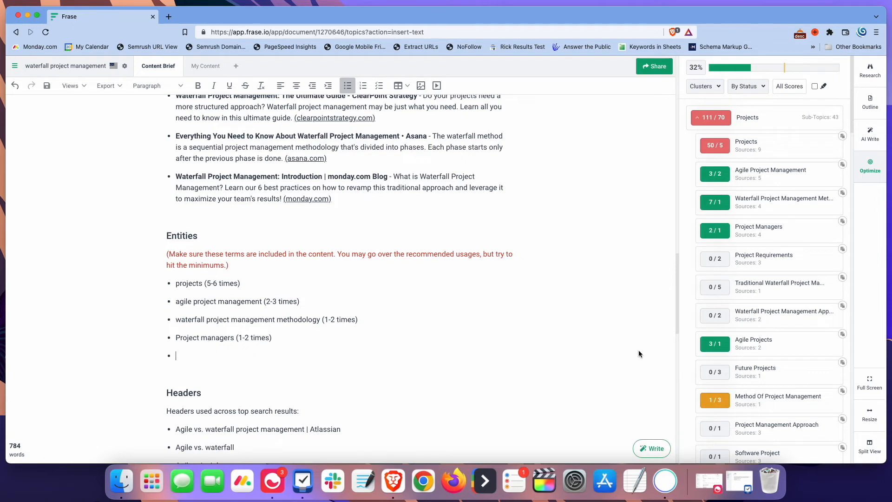
- Collapse the Projects cluster, expand the Process cluster and examine how the top-ranking pages mention "process"
left_click(719, 120)
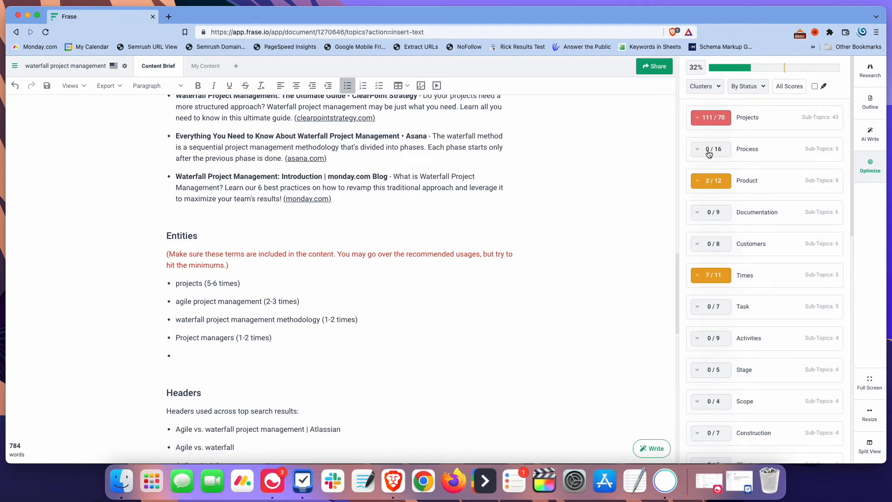
left_click(709, 151)
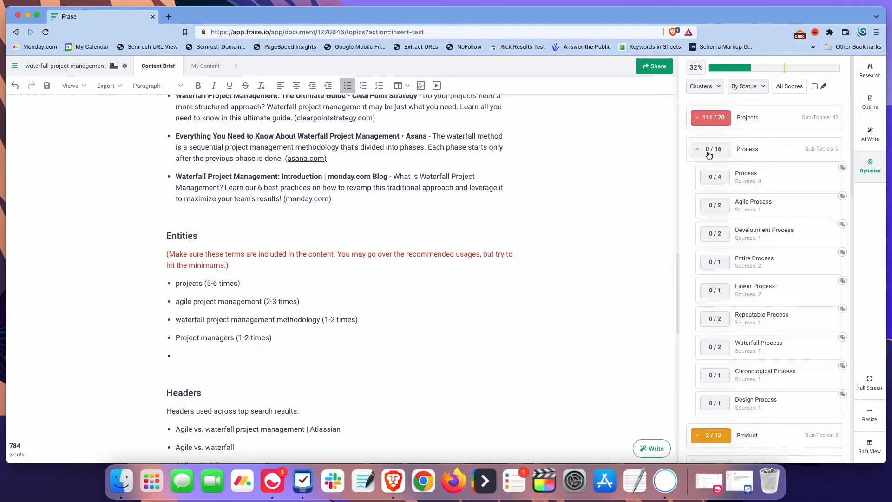
left_click(725, 177)
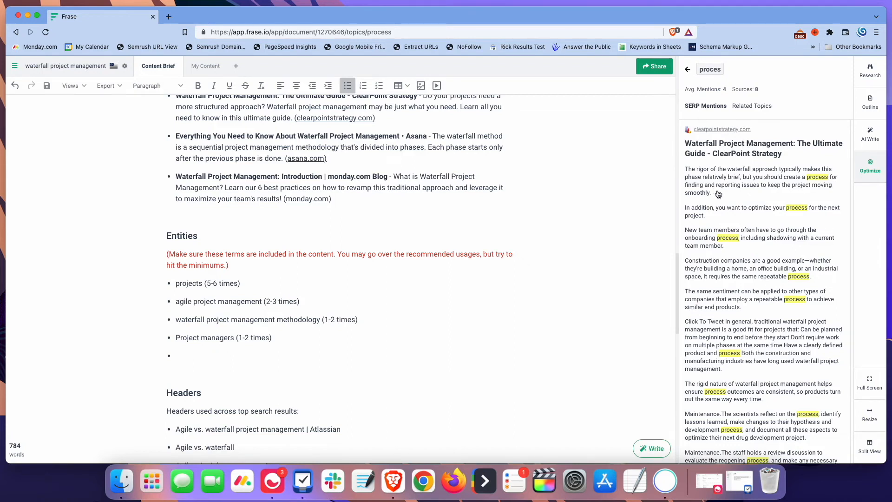
scroll(737, 251, "down", 2)
scroll(736, 251, "up", 2)
scroll(775, 240, "down", 15)
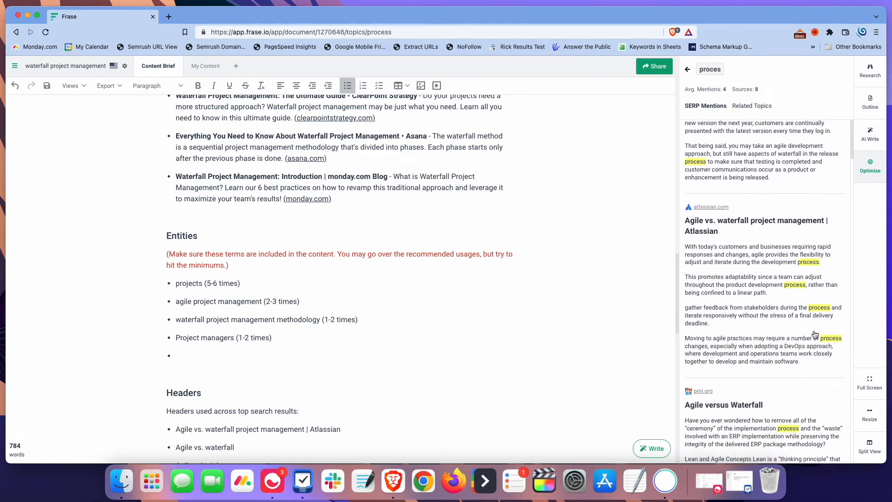
scroll(738, 348, "up", 5)
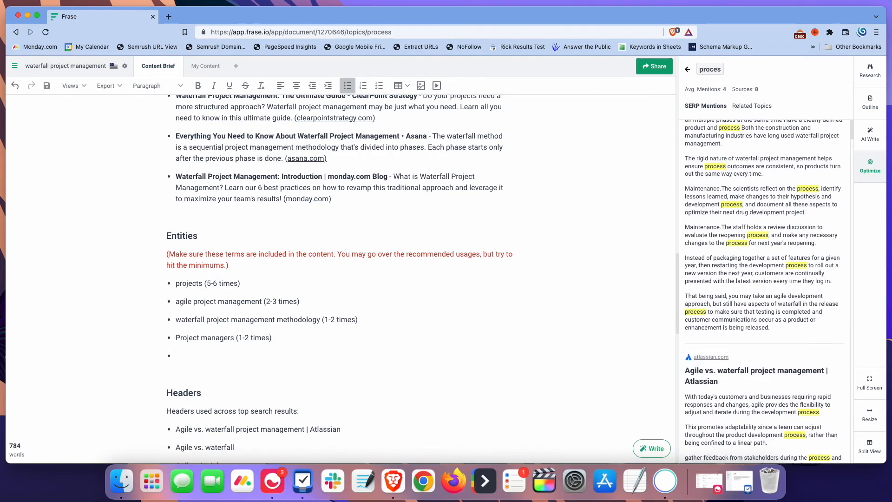
left_click(686, 71)
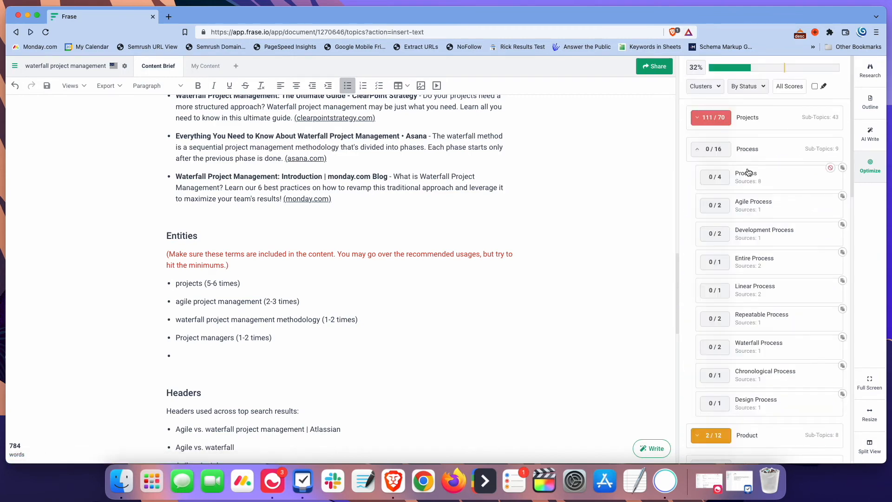
- Insert the suggested topic "process" as the next Entities bullet, append "(4-5 times)" and start a new bullet below it
left_click(843, 168)
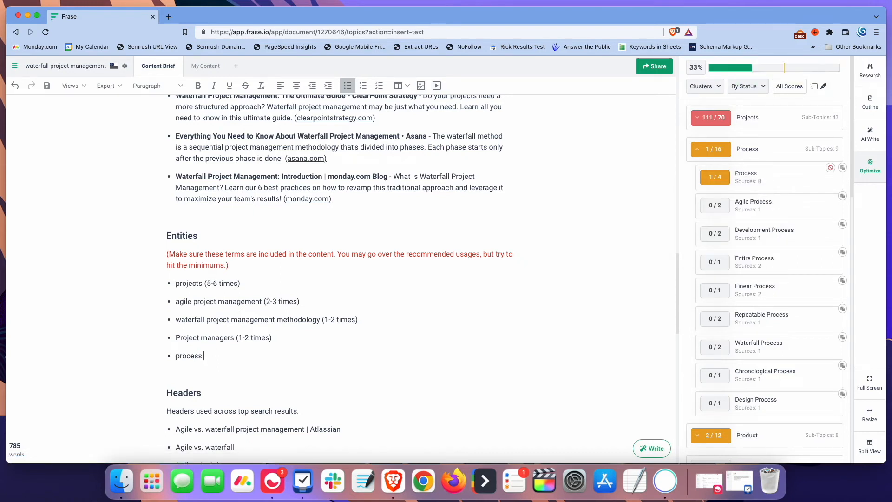
type("(4-5 times)")
key("Return")
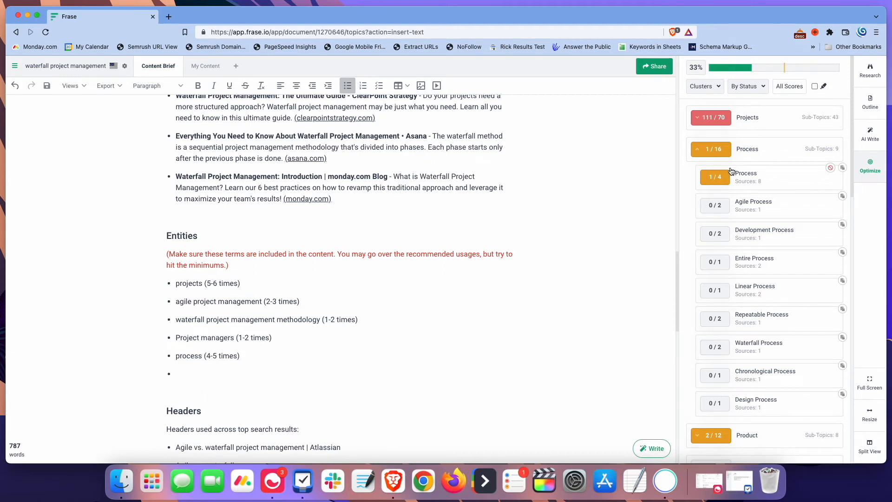
- Check the topic scores for the My Content document and return to the Entities list in the Content Brief
mouse_move(713, 182)
left_click(206, 68)
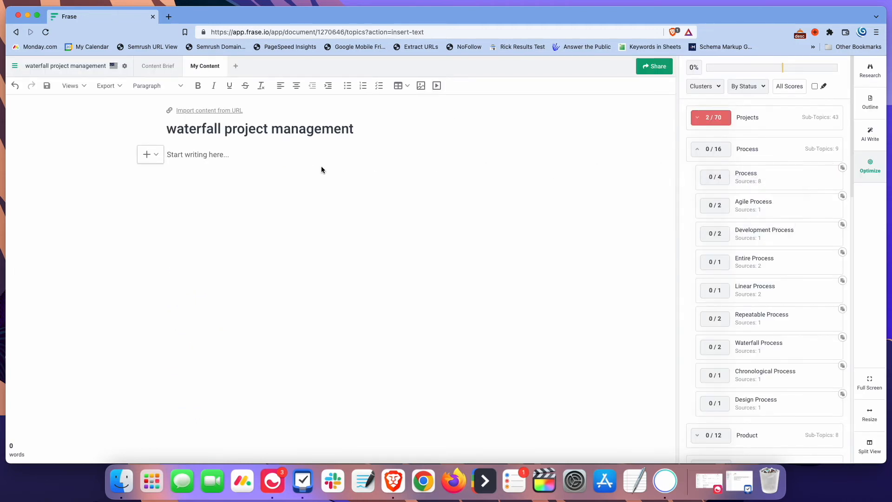
left_click(158, 67)
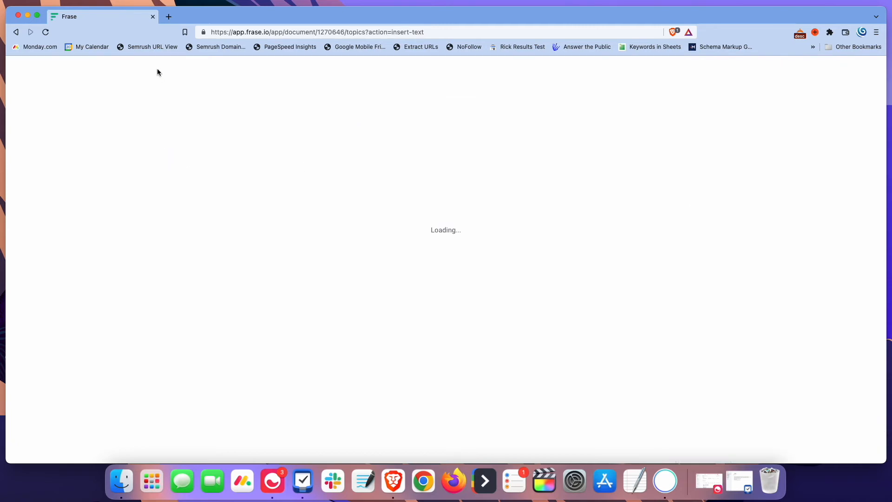
scroll(223, 299, "down", 10)
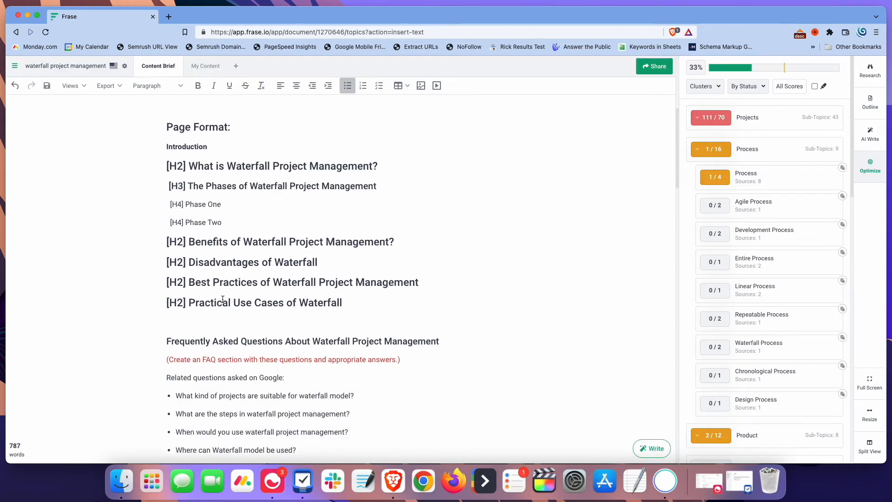
scroll(222, 299, "down", 10)
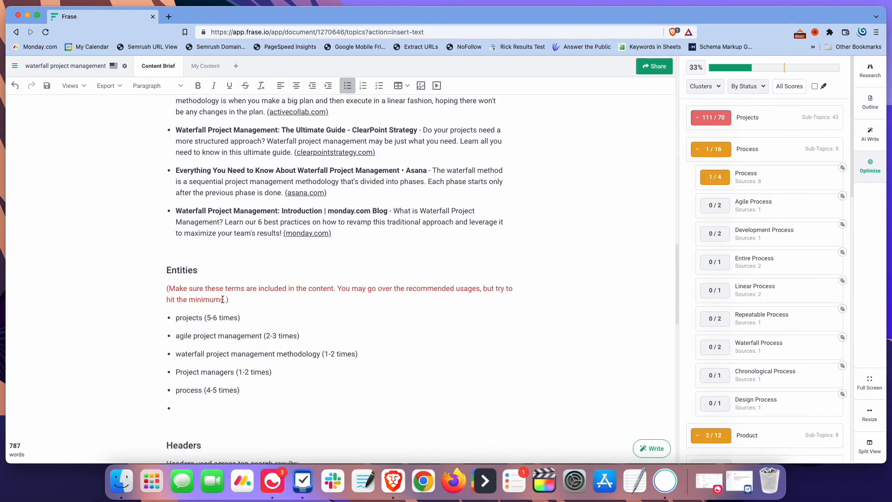
left_click(184, 274)
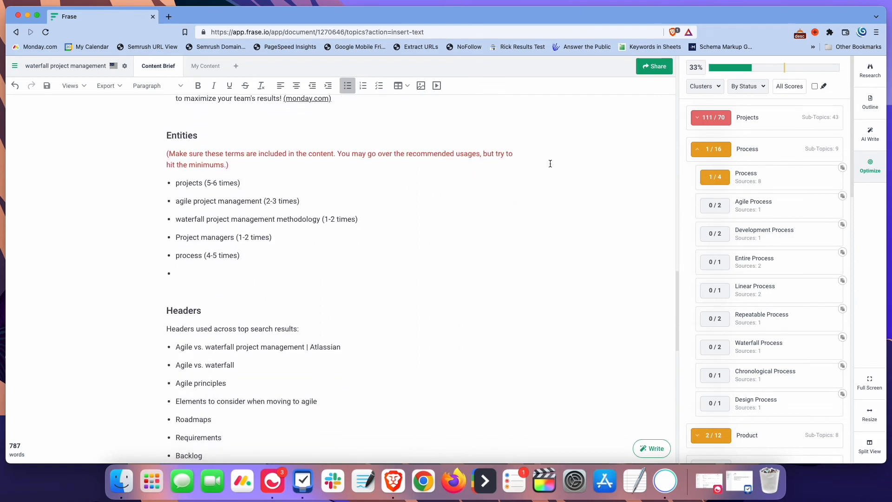
- Collapse the Process cluster and insert "task" from the Task cluster as the next Entities bullet, followed by "(2-3 times)"
left_click(711, 154)
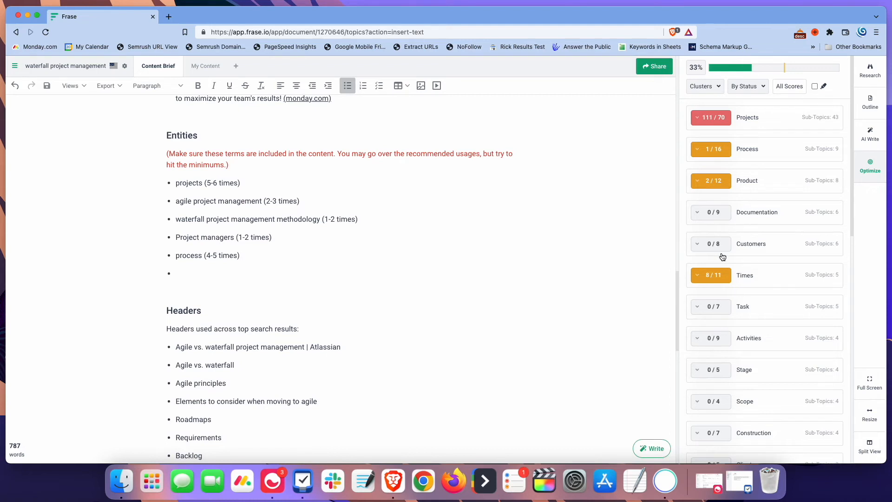
left_click(712, 308)
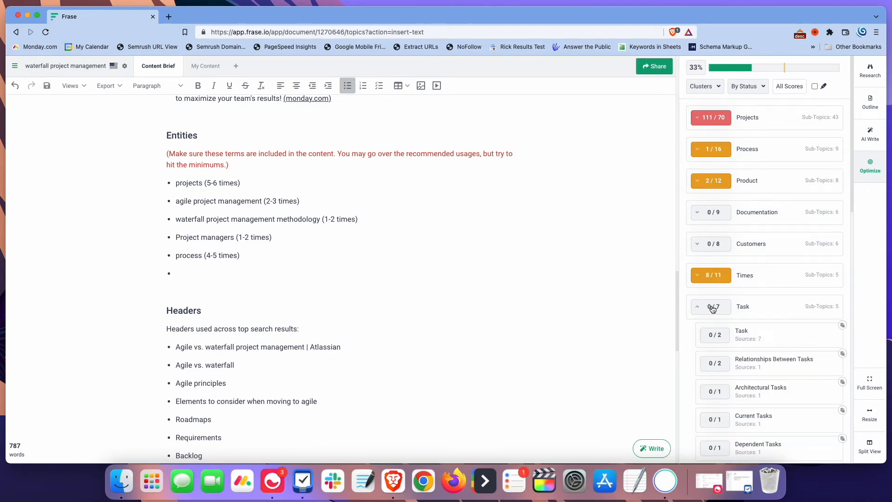
scroll(712, 307, "down", 3)
left_click(842, 251)
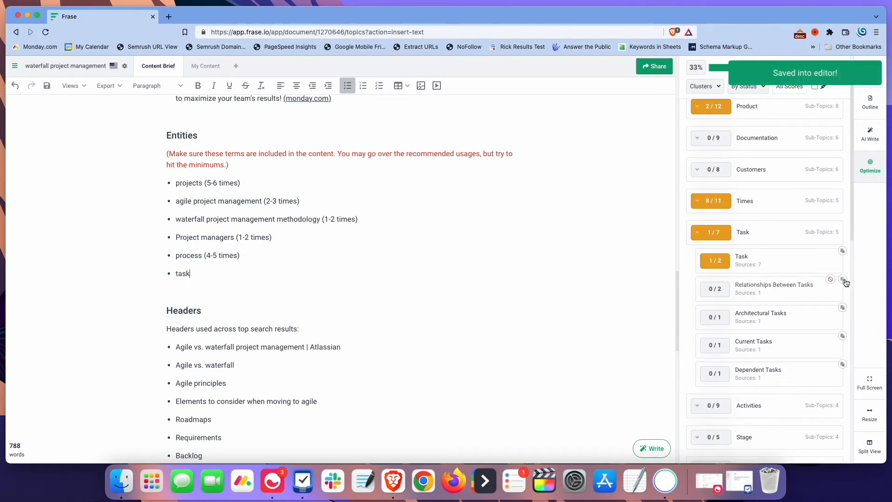
left_click(218, 273)
type("(")
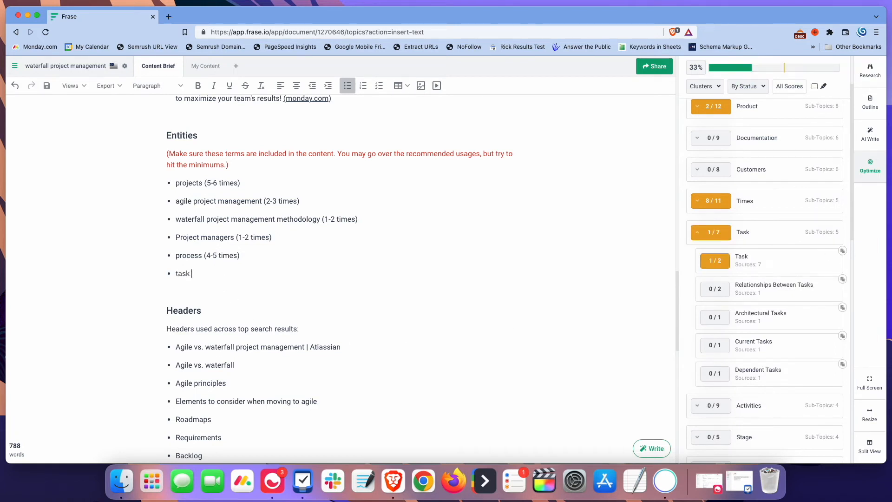
type("2-3 times")
type(")")
- Change the recommended usage of the "task" bullet to "3-4" times and start a new bullet below it
left_click(207, 273)
key("BackSpace")
key("BackSpace")
key("BackSpace")
key("BackSpace")
type("3-4")
left_click(166, 292)
left_click(228, 273)
key("Return")
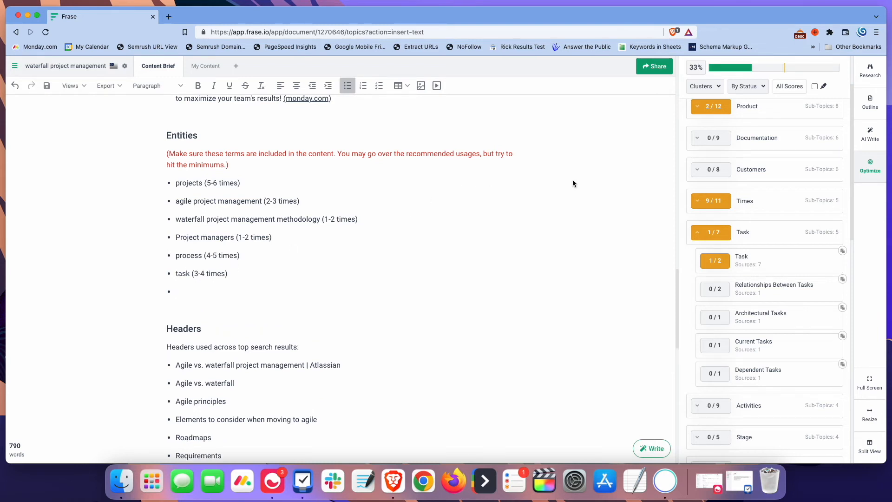
- Review the Times cluster and the remaining topic clusters, and remove the empty last bullet of the Entities list
left_click(702, 204)
scroll(737, 281, "down", 3)
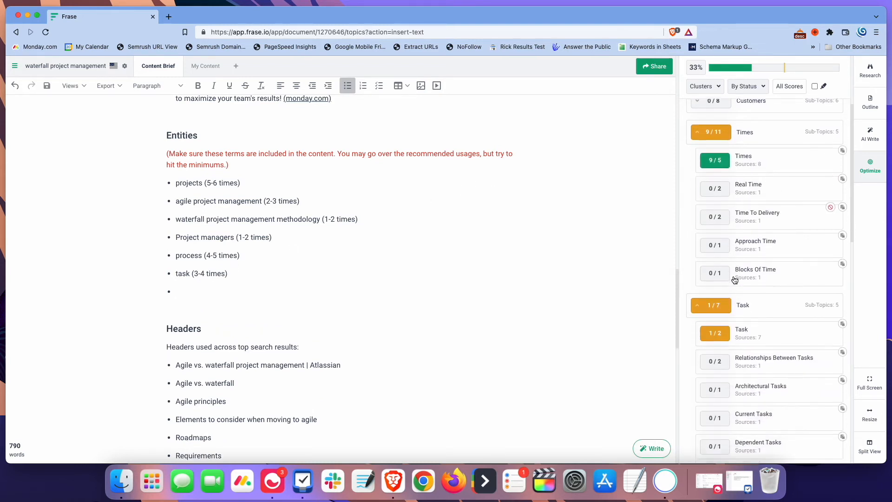
scroll(734, 280, "down", 5)
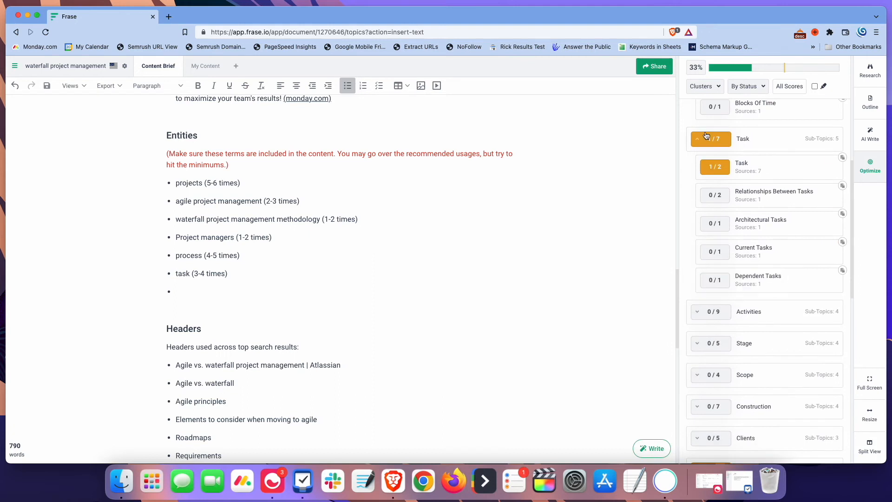
left_click(705, 135)
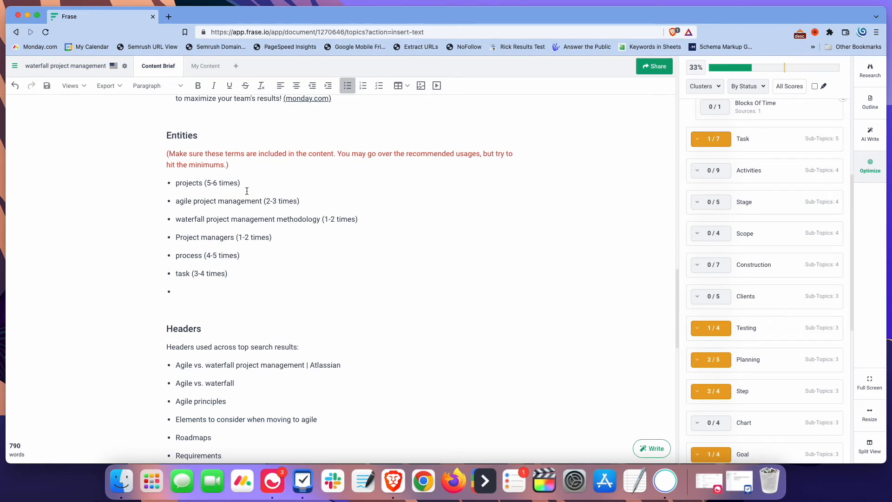
key("BackSpace")
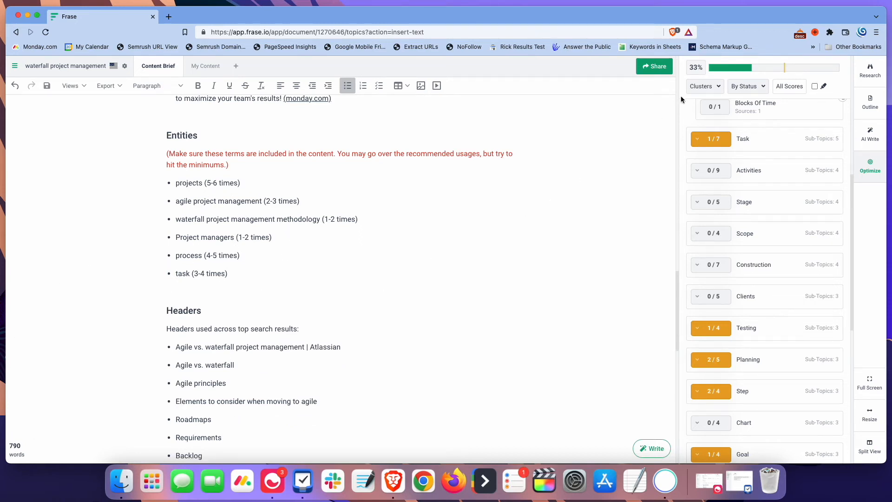
- Show the SERP Overview research and delete the Headers section with its whole bullet list from the brief
left_click(870, 69)
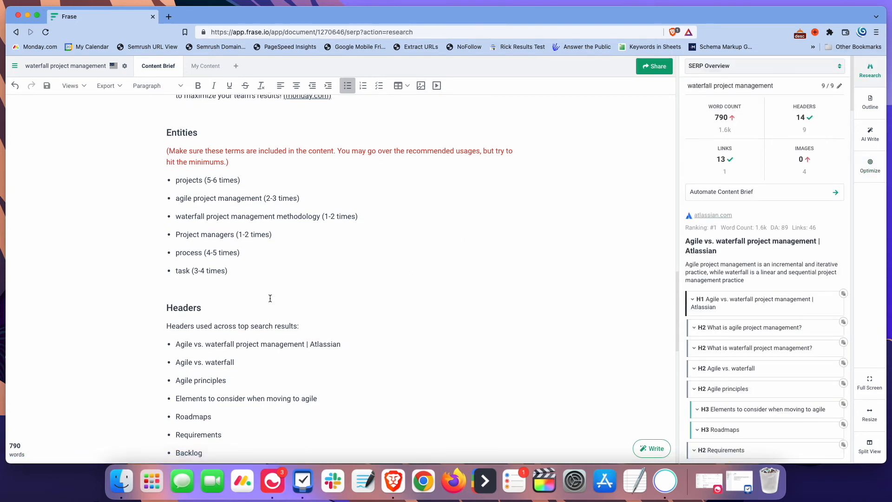
scroll(270, 297, "down", 3)
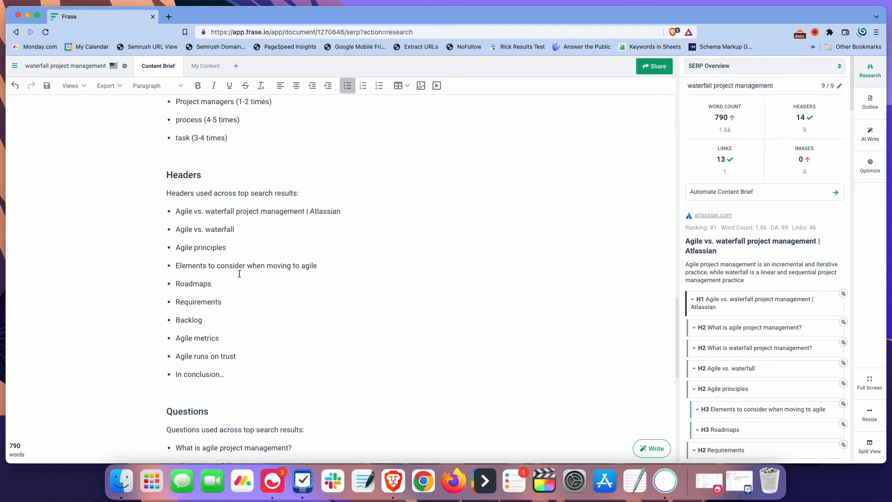
left_click(172, 174)
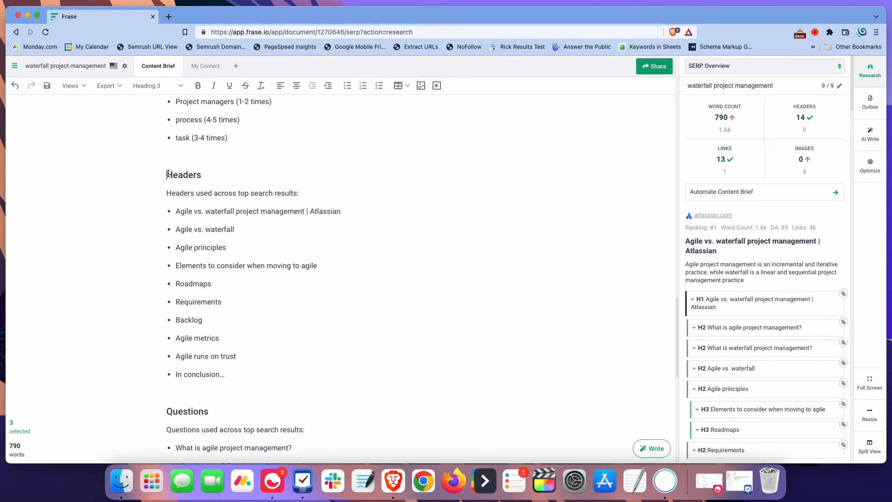
left_click_drag(167, 174, 272, 377)
key("BackSpace")
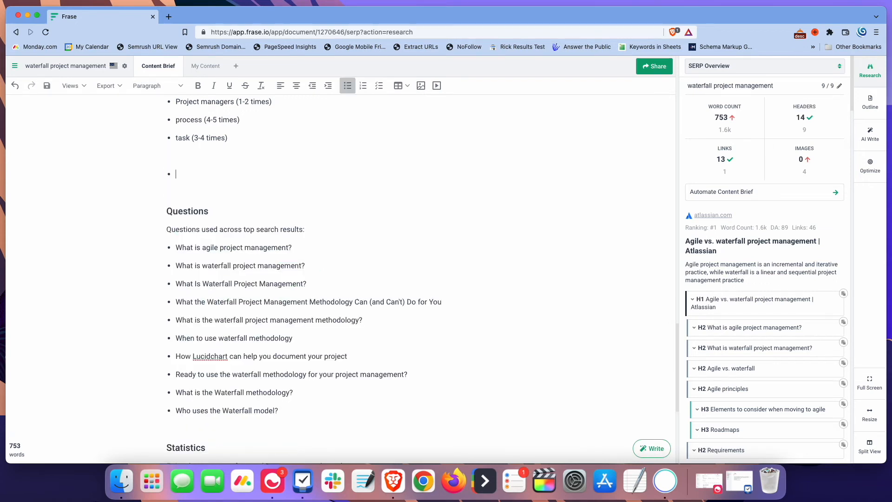
key("BackSpace")
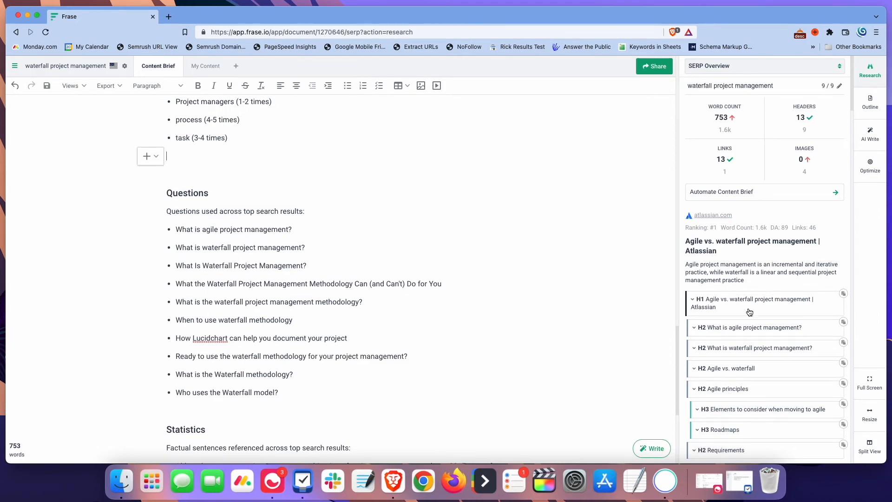
- Add the note "(In this section make sure you cover...." on a new line below the "[H2] Benefits of Waterfall Project Management?" heading
scroll(751, 315, "down", 10)
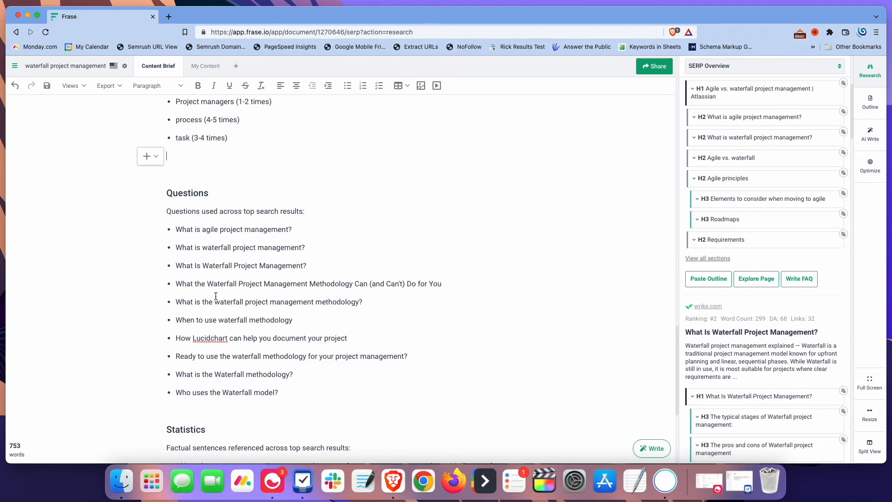
scroll(216, 304, "down", 3)
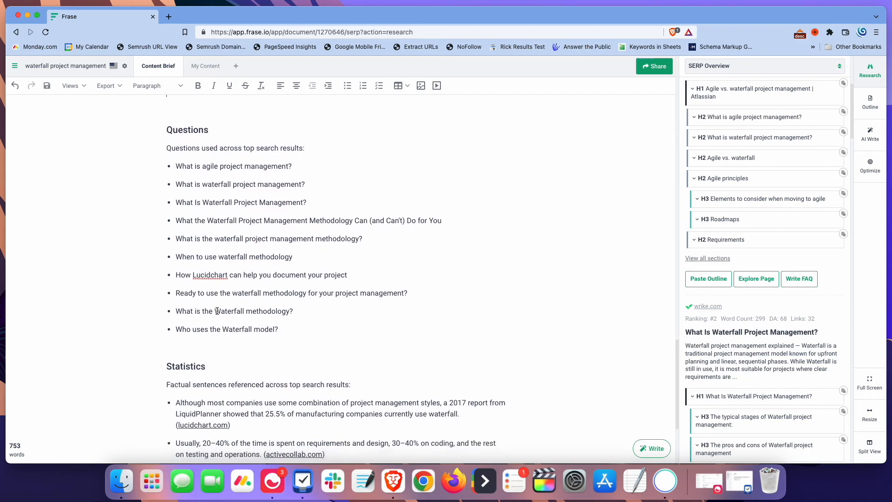
scroll(217, 310, "down", 2)
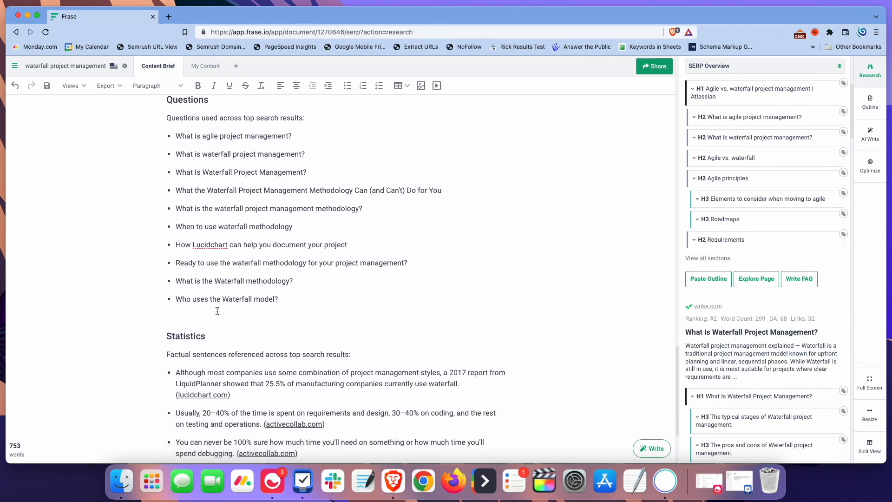
scroll(217, 311, "up", 7)
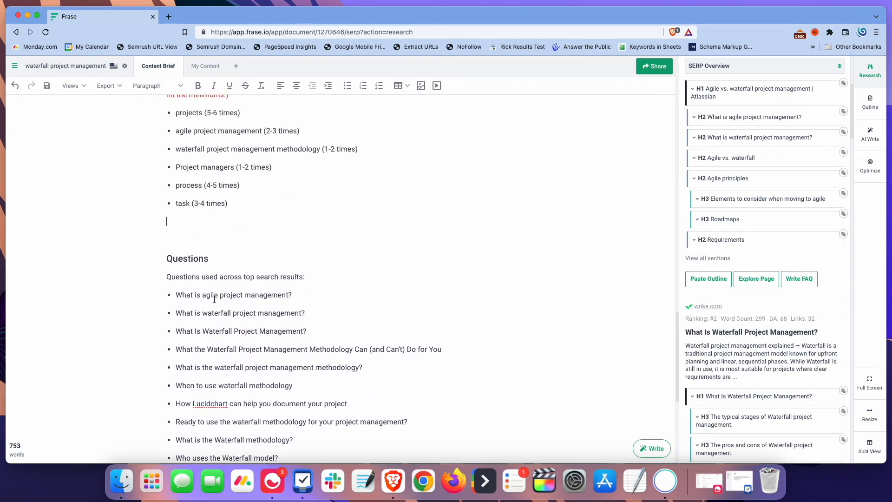
scroll(225, 276, "up", 15)
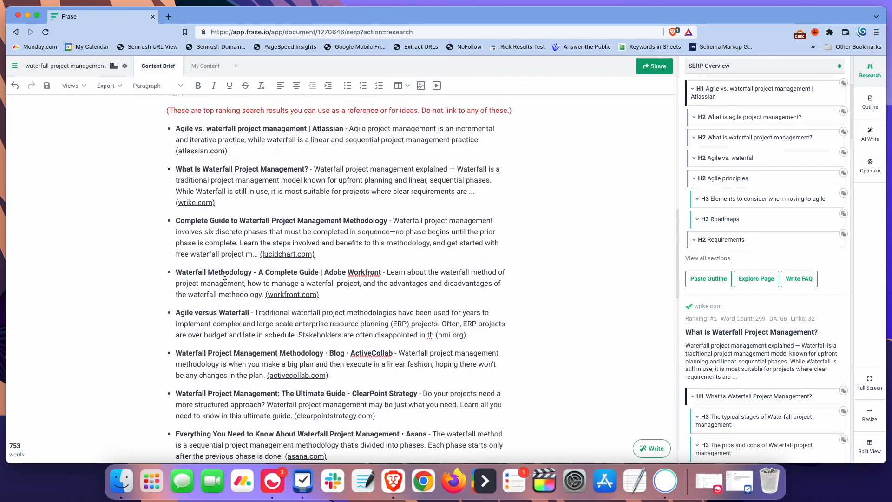
scroll(179, 317, "down", 2)
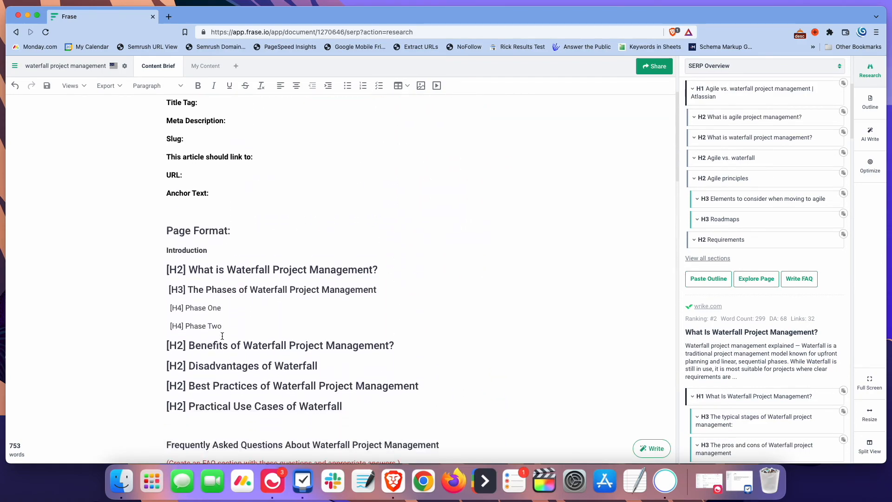
scroll(293, 351, "down", 2)
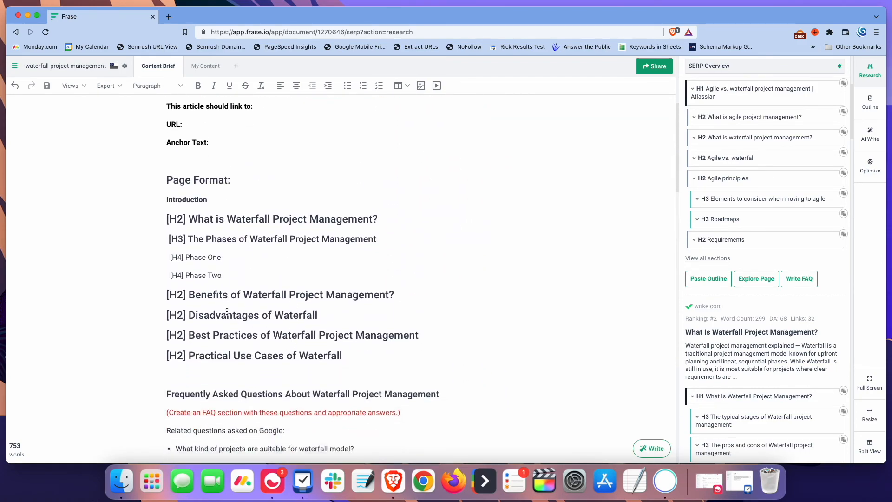
left_click(430, 294)
key("Return")
type("(")
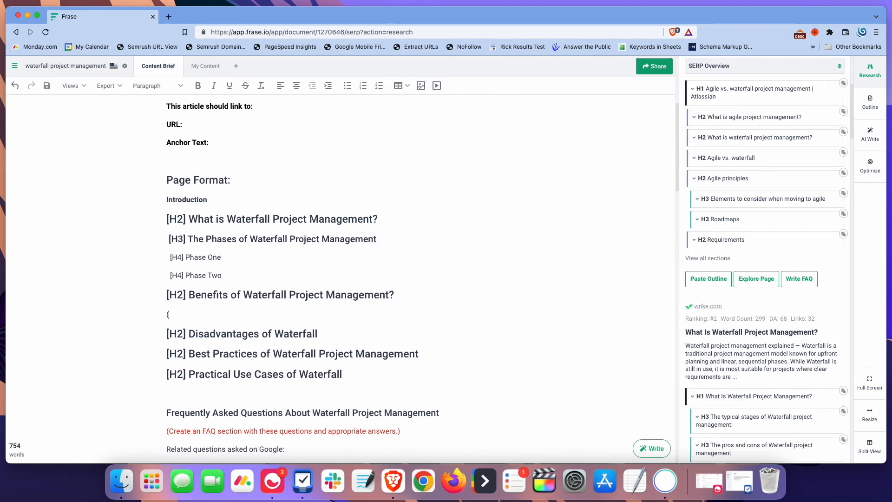
type("In this section make sure you cover....")
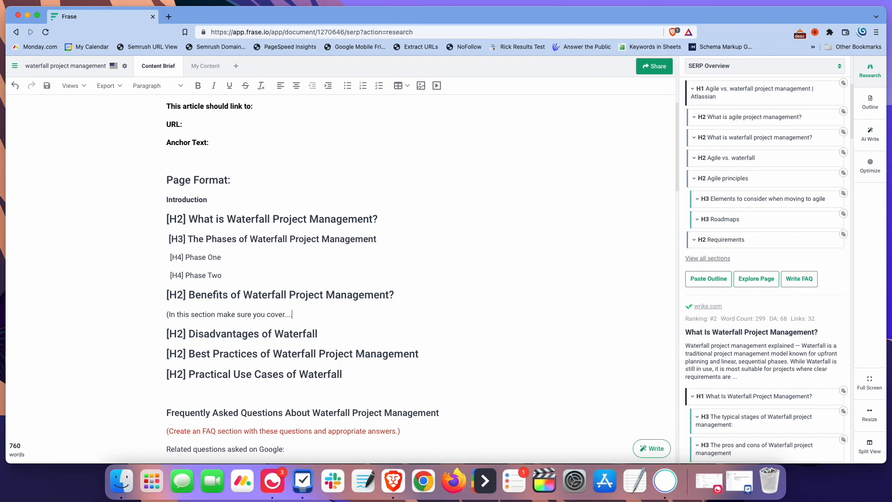
- Delete the Questions section, including its intro line and all its bullets, from between the Entities and Statistics sections
scroll(533, 270, "down", 15)
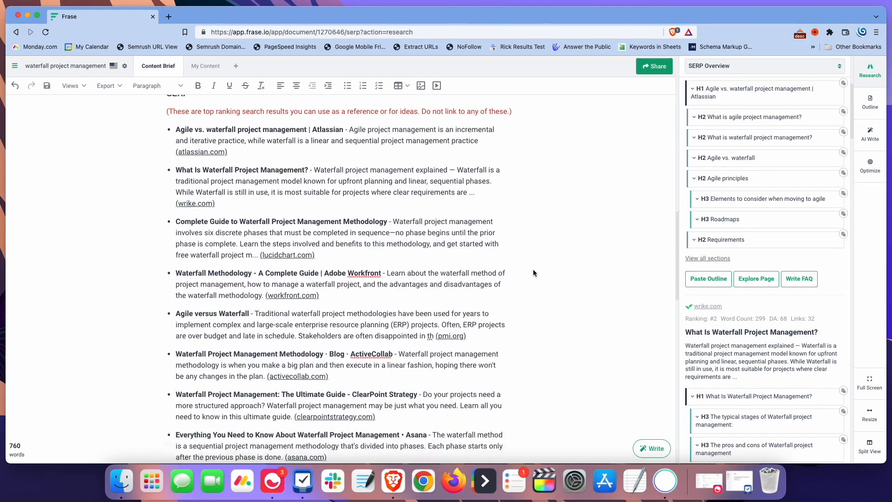
scroll(533, 272, "down", 4)
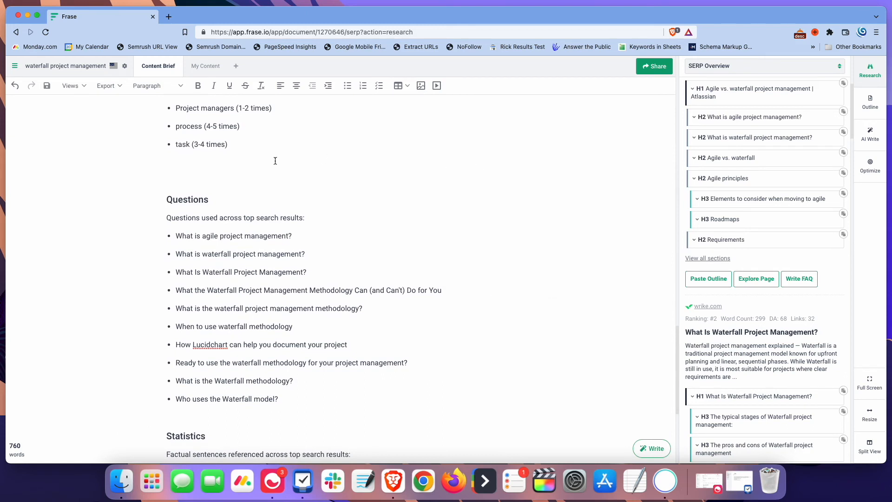
left_click_drag(167, 199, 333, 398)
key("BackSpace")
key("BackSpace")
key("BackSpace")
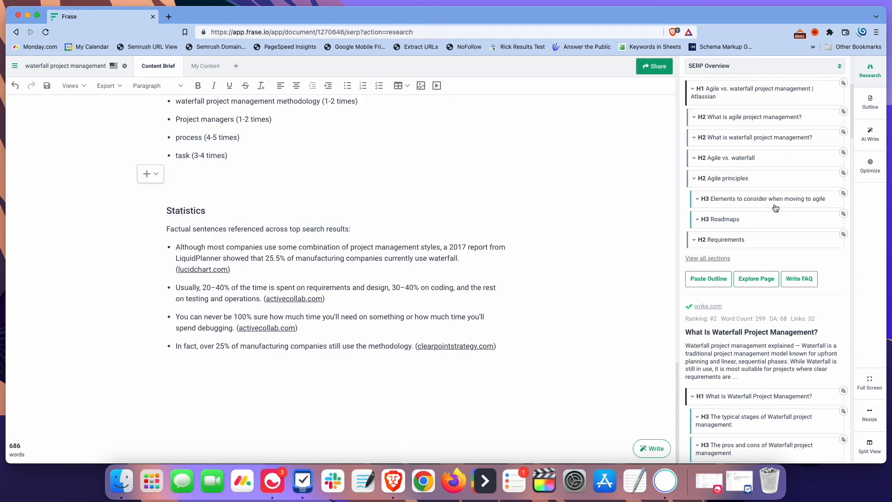
- Delete the two bullets sourced from activecollab.com in the Statistics section
scroll(794, 177, "up", 1)
scroll(795, 177, "up", 5)
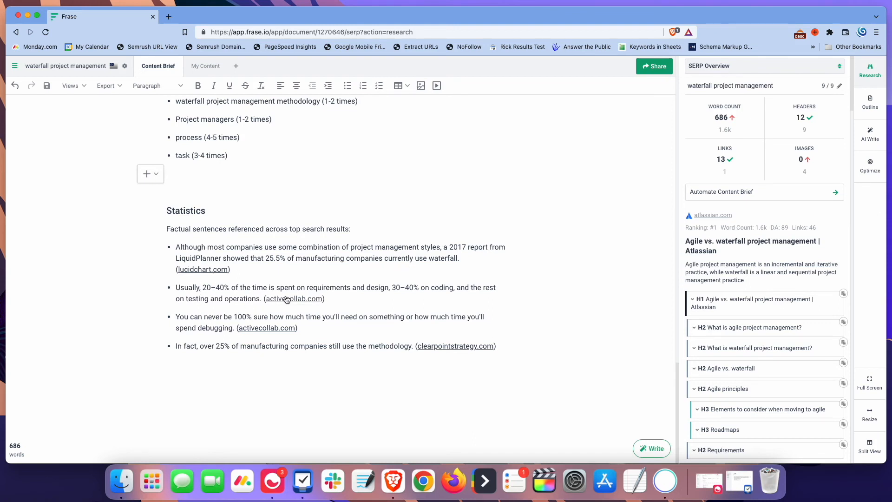
left_click_drag(371, 297, 177, 283)
key("BackSpace")
key("BackSpace")
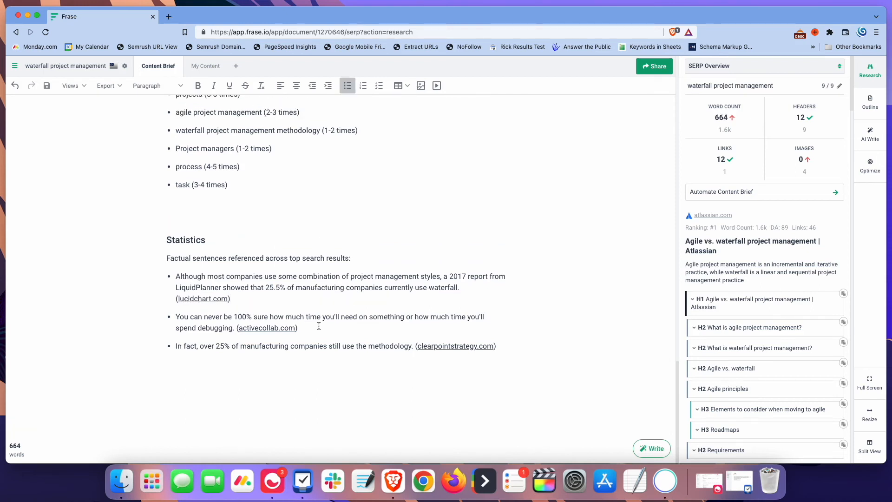
left_click_drag(324, 329, 176, 317)
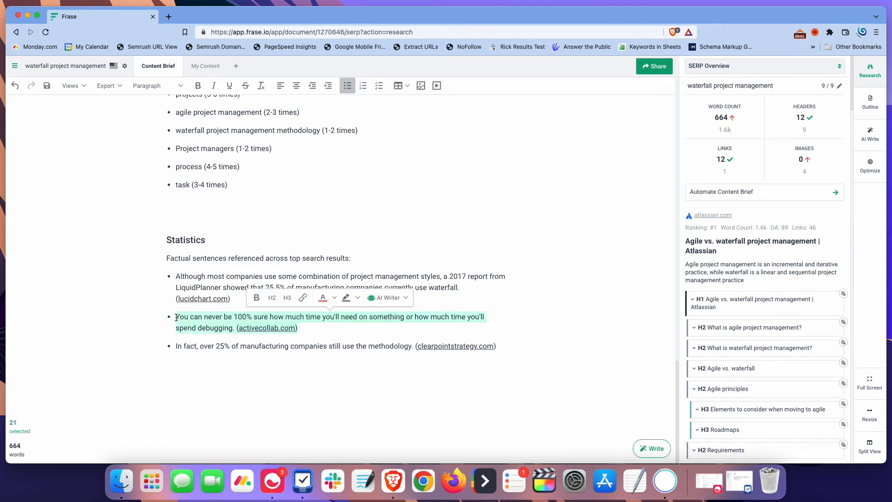
key("BackSpace")
key("BackSpace")
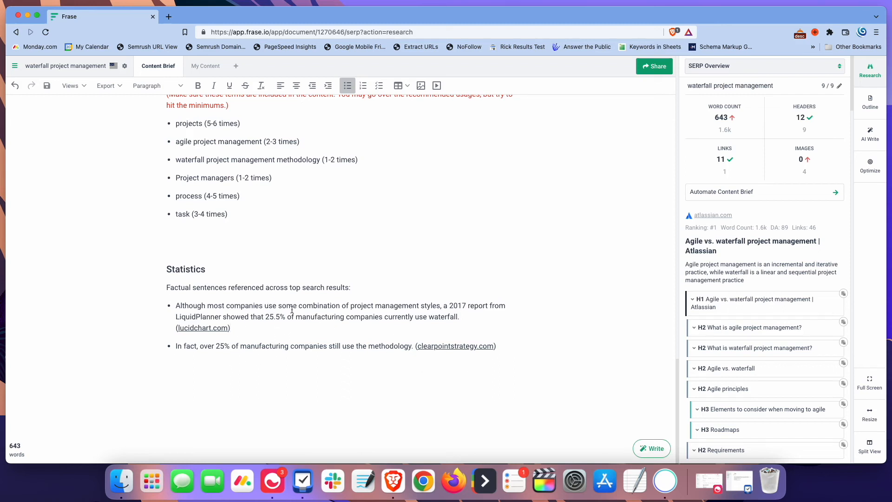
- Replace the Statistics intro line with "(You may reference these statistics in your content if you find them useful.)" and colour it red
left_click_drag(360, 289, 163, 293)
key("BackSpace")
type("(")
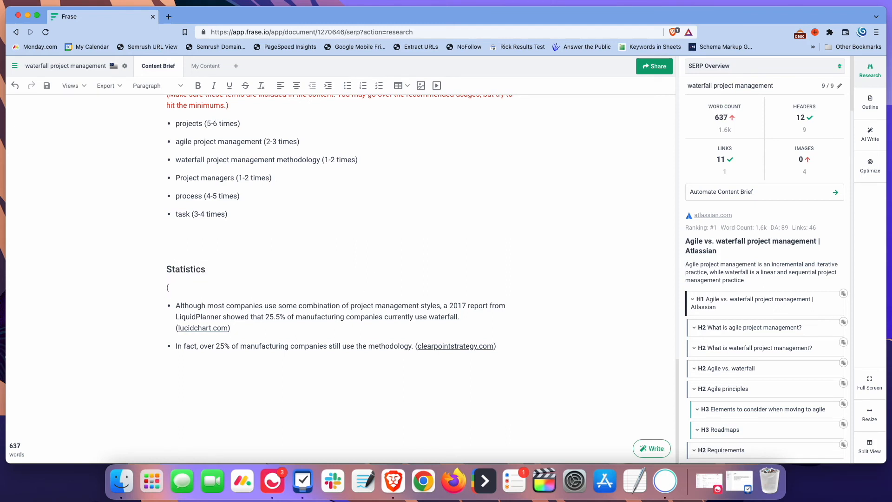
type("You may reference these statist")
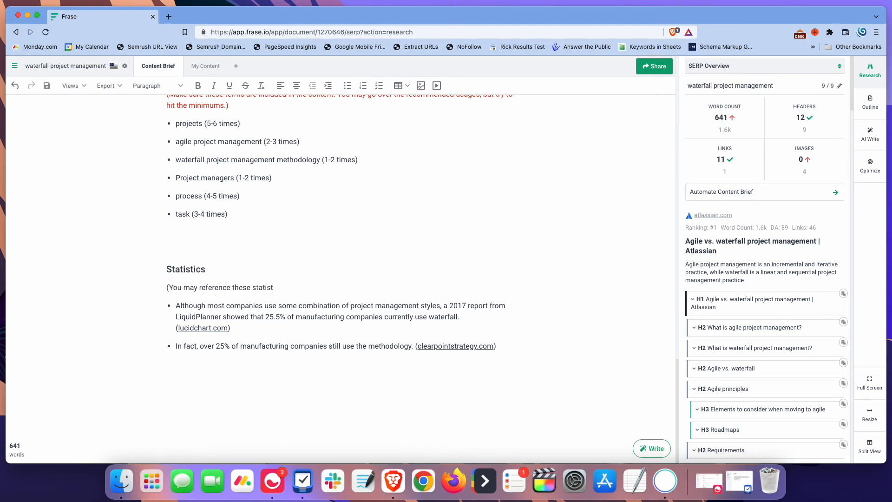
type("ics in your content if you find them useful.")
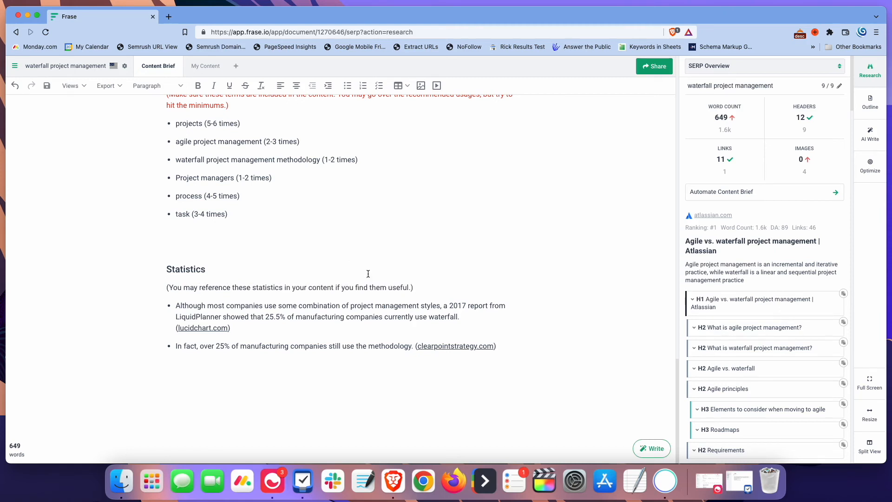
key("shift+Home")
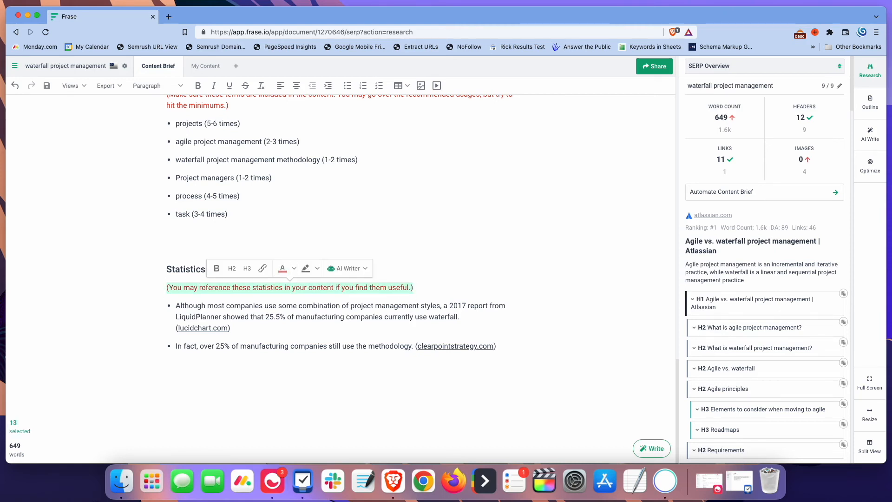
left_click(593, 205)
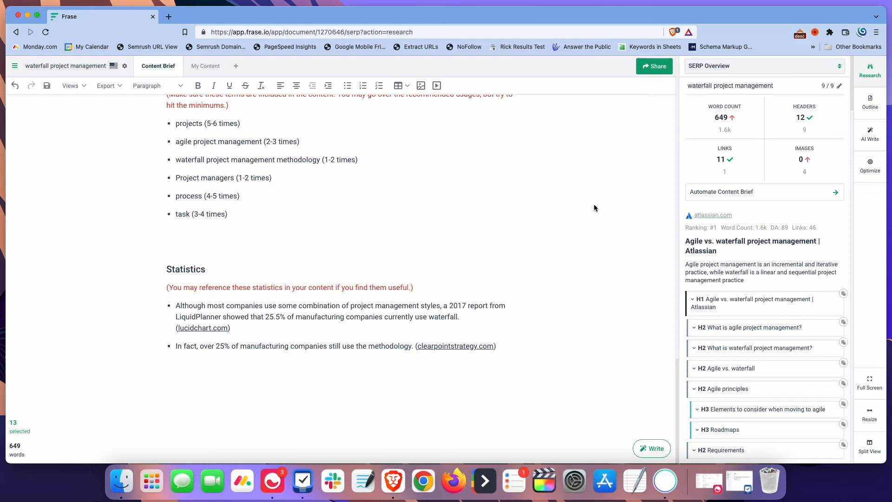
- Remove the extra blank line above Statistics and extend its red note with "If you want to source other statistics, feel free to."
left_click(250, 245)
key("BackSpace")
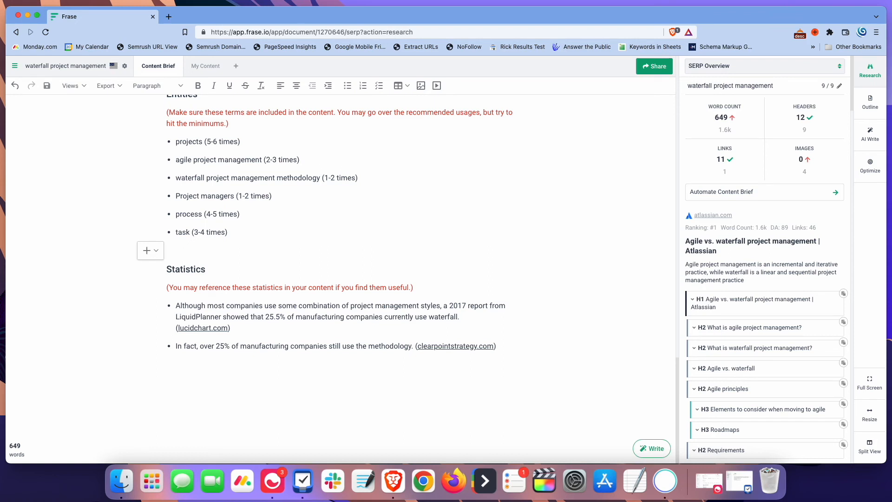
left_click(411, 288)
type("If you want to source other statistics, feel free to.")
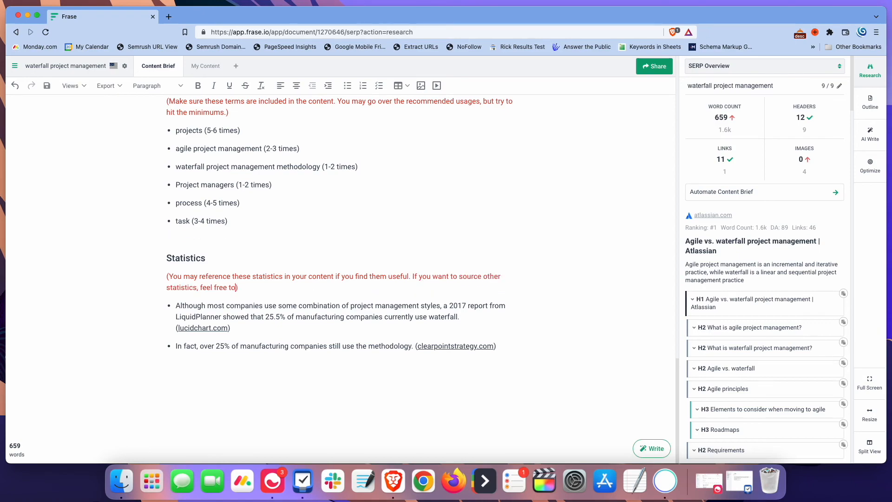
- Review the brief from Overview to Statistics and bring up the Optimize topic clusters alongside it
scroll(650, 221, "up", 20)
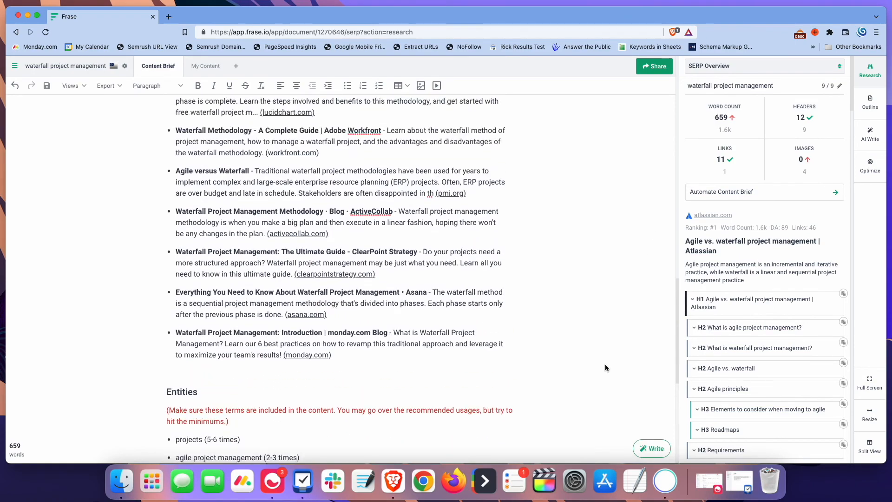
scroll(605, 367, "up", 2)
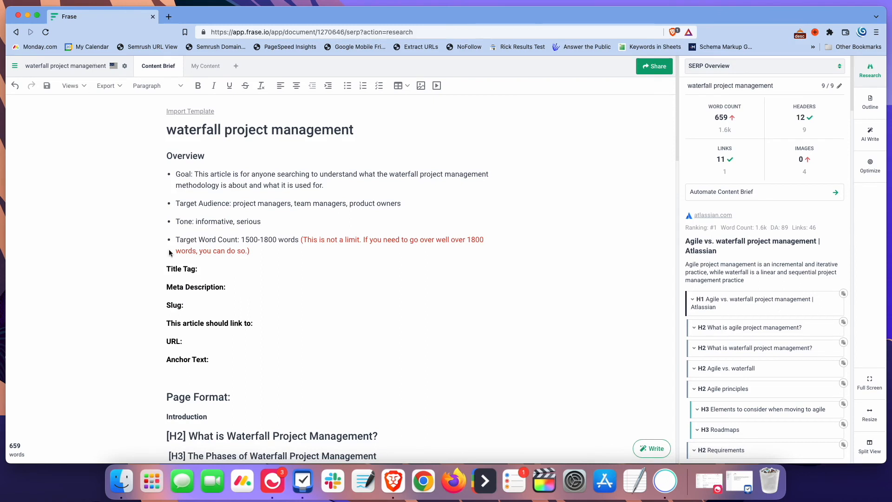
scroll(331, 277, "down", 10)
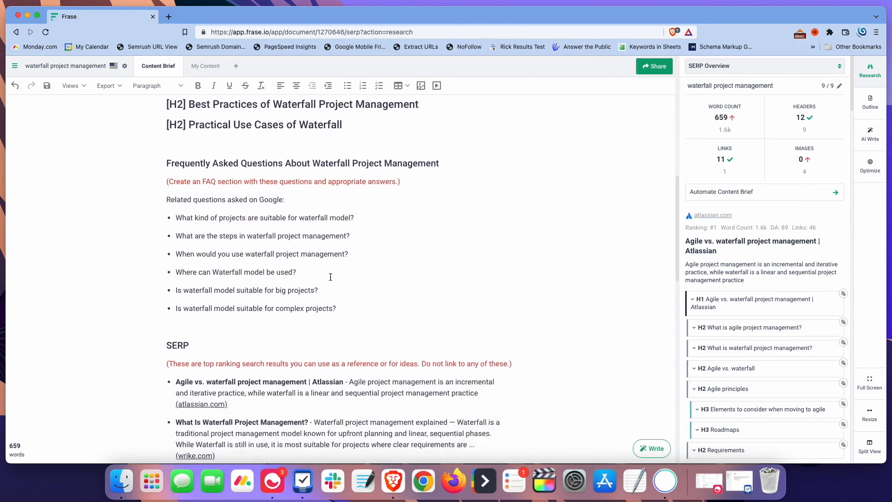
scroll(331, 277, "down", 3)
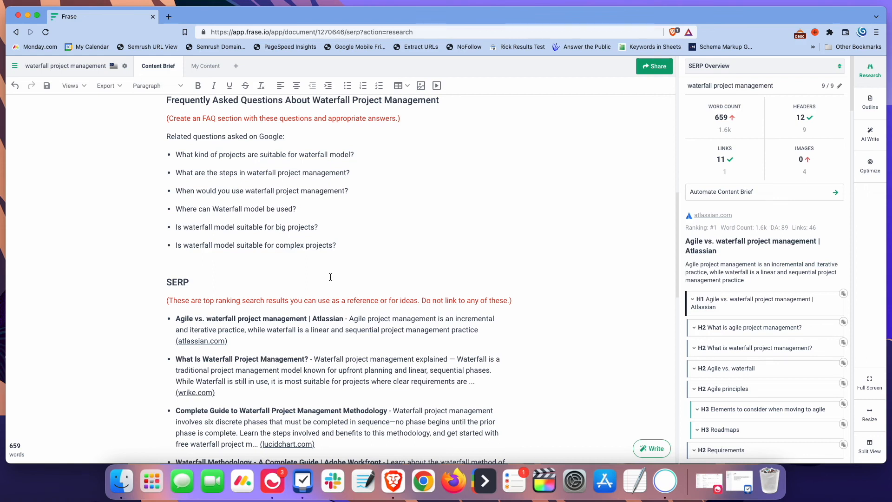
left_click(869, 165)
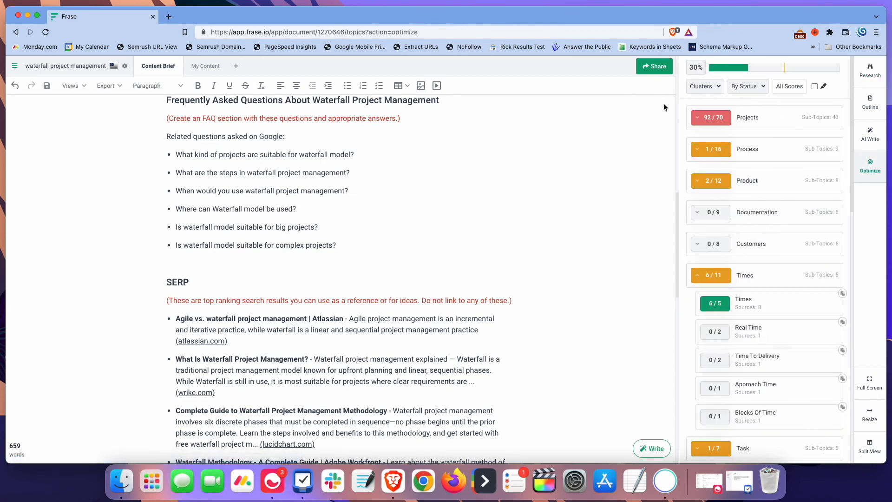
scroll(490, 244, "down", 6)
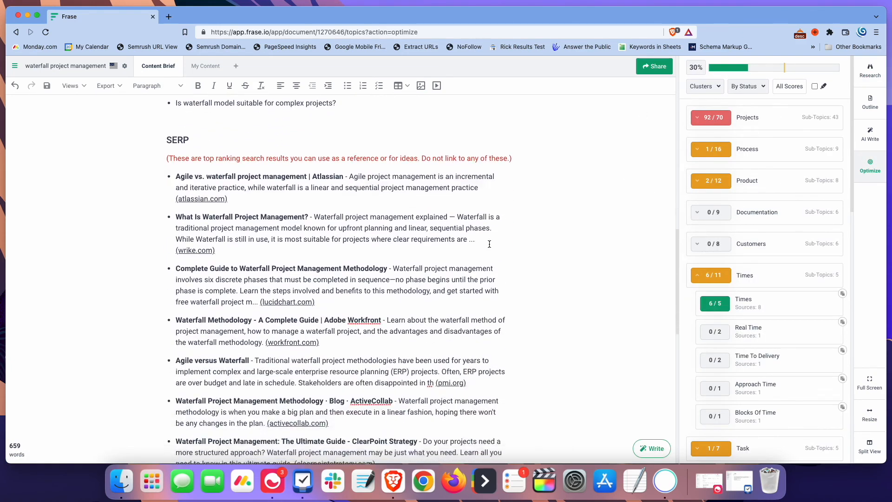
scroll(489, 243, "down", 5)
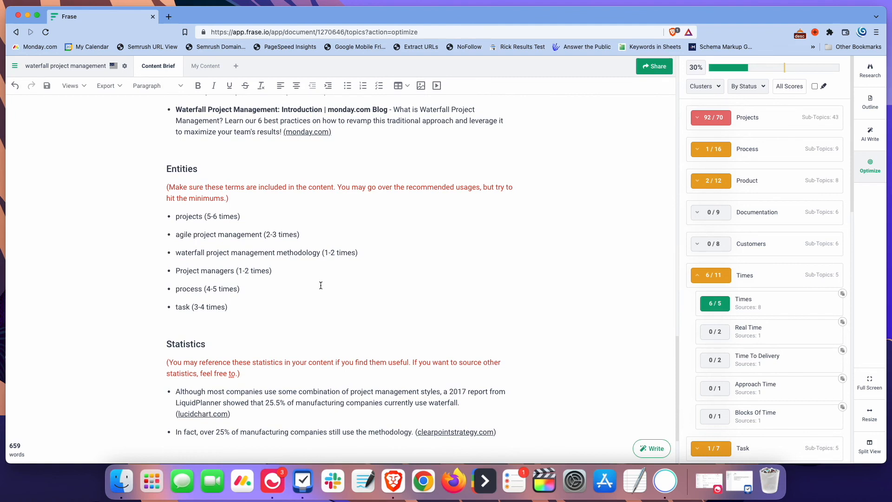
left_click(256, 314)
scroll(437, 271, "up", 15)
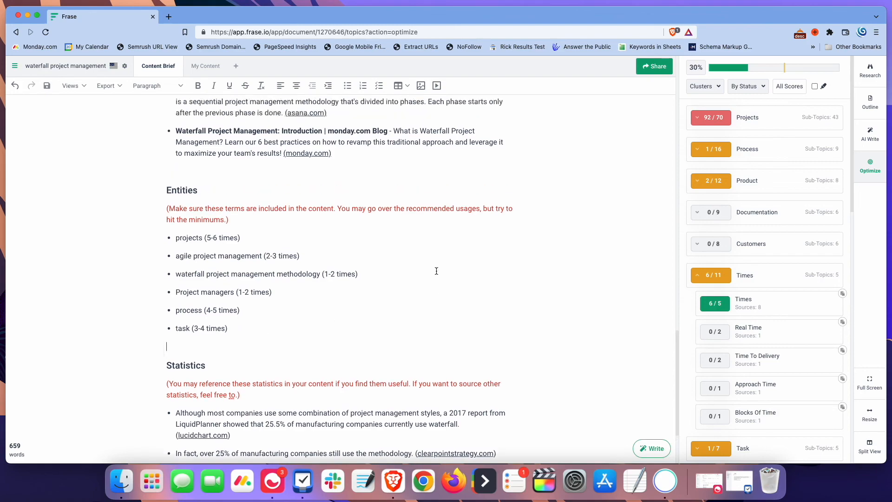
scroll(437, 271, "up", 8)
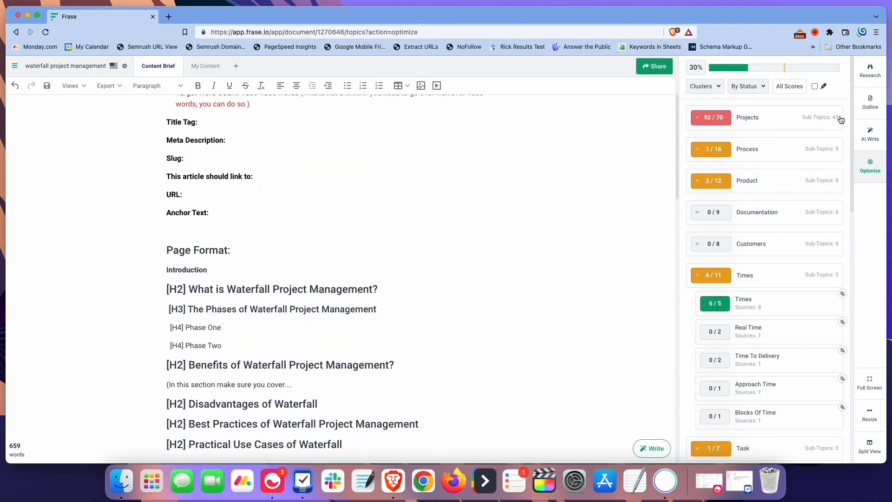
- Show the SERP Overview research and examine the Atlassian result's headings alongside the brief's Page Format outline
left_click(859, 83)
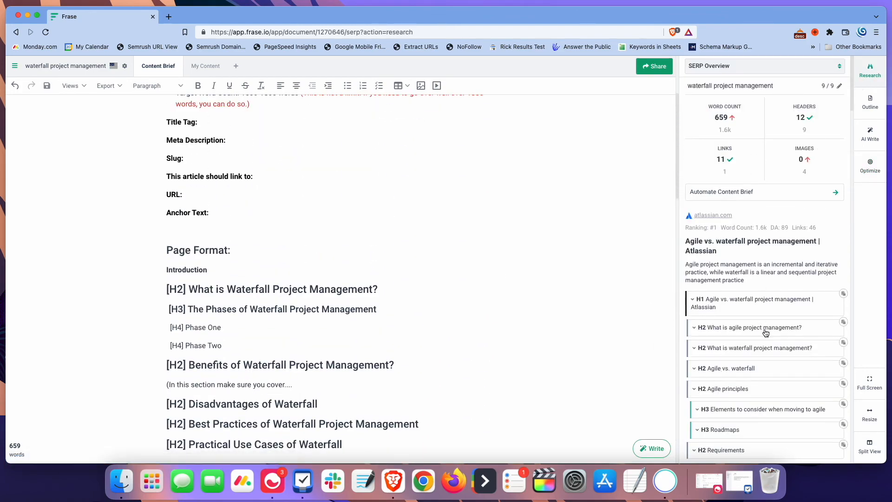
scroll(765, 333, "down", 3)
scroll(766, 334, "down", 1)
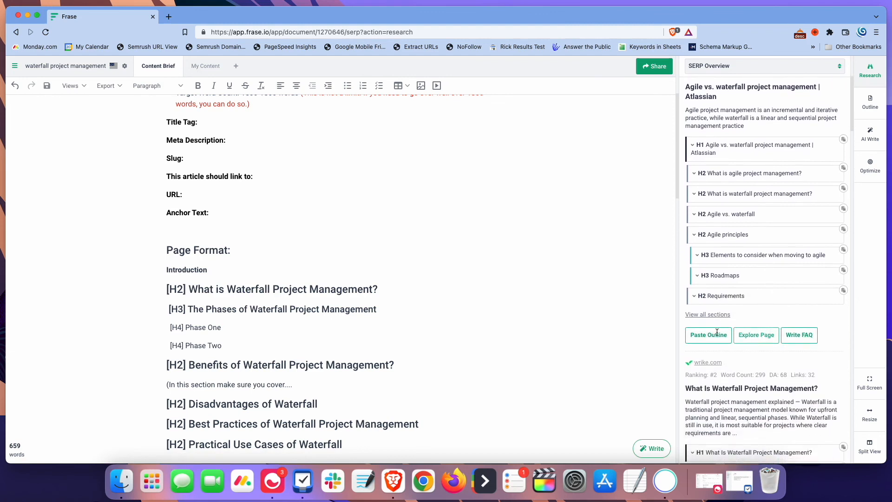
scroll(342, 270, "down", 2)
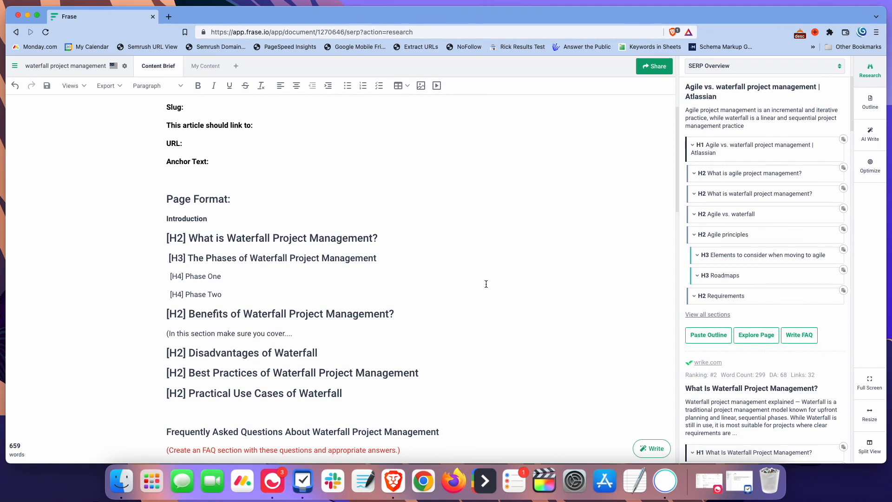
- Examine the share links and sharing preferences available for the waterfall project management document
scroll(445, 283, "up", 5)
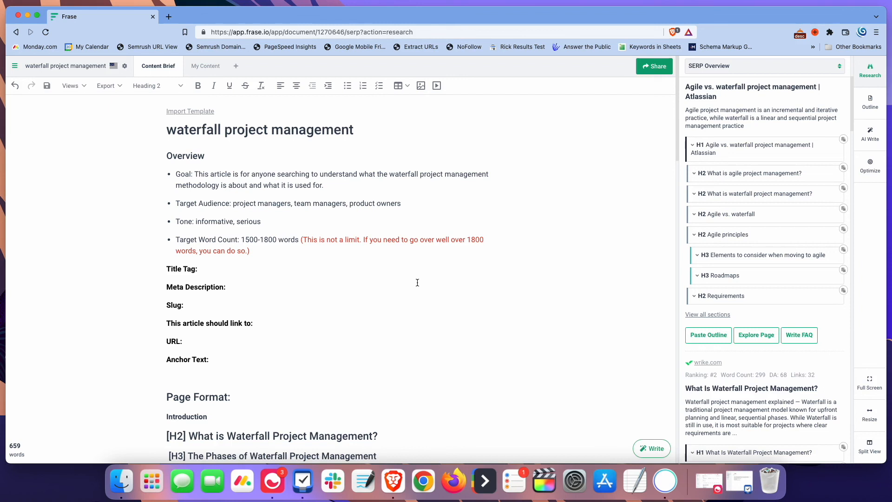
left_click(663, 67)
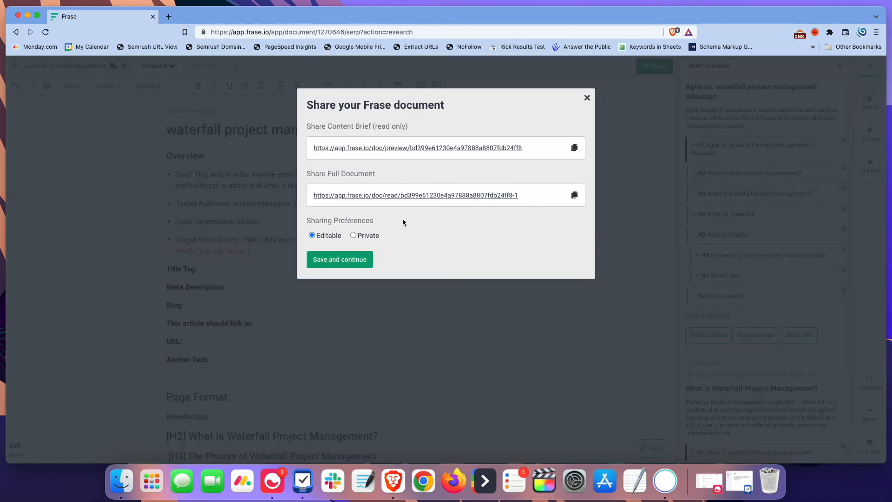
left_click(586, 98)
- View the My Content draft alongside its Optimize topic clusters and return to the Content Brief
left_click(205, 65)
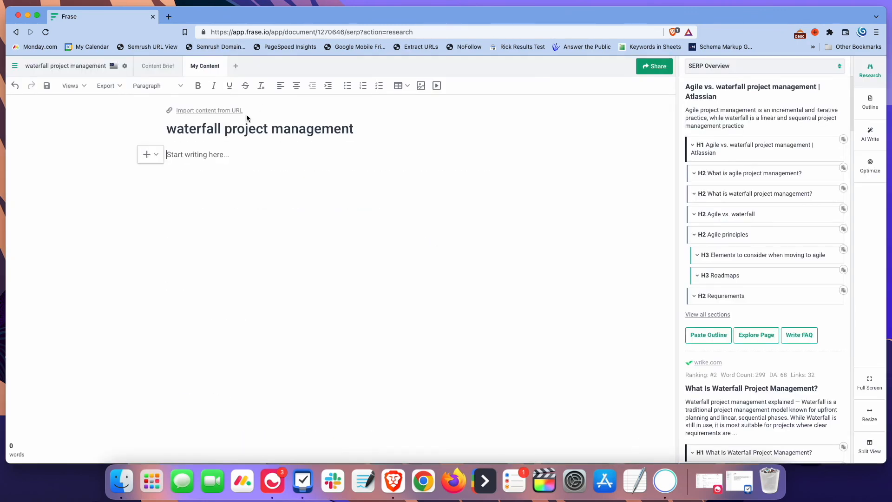
left_click(858, 171)
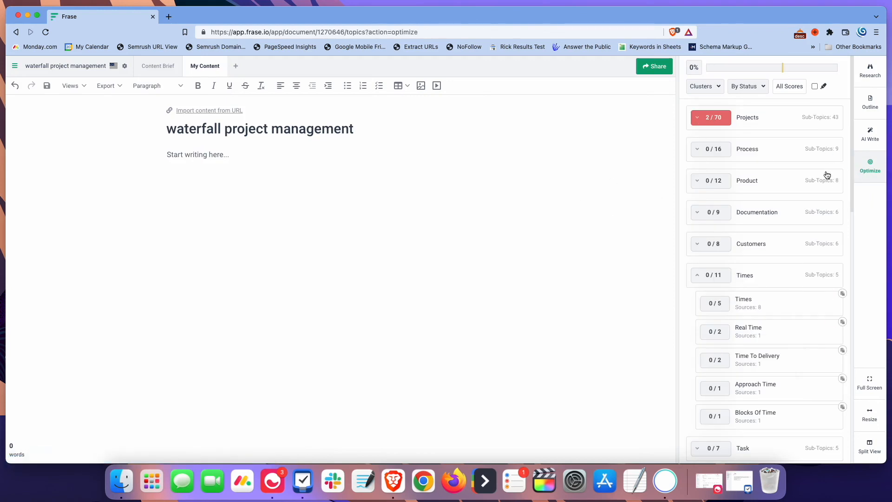
left_click(154, 66)
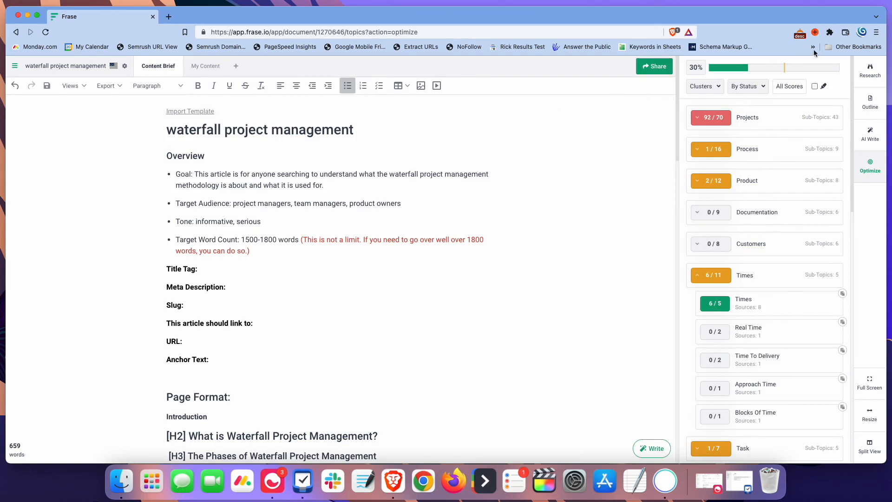
- Show the SERP Overview research beside the Content Brief and check the brief's read-only and full-document share links
left_click(869, 71)
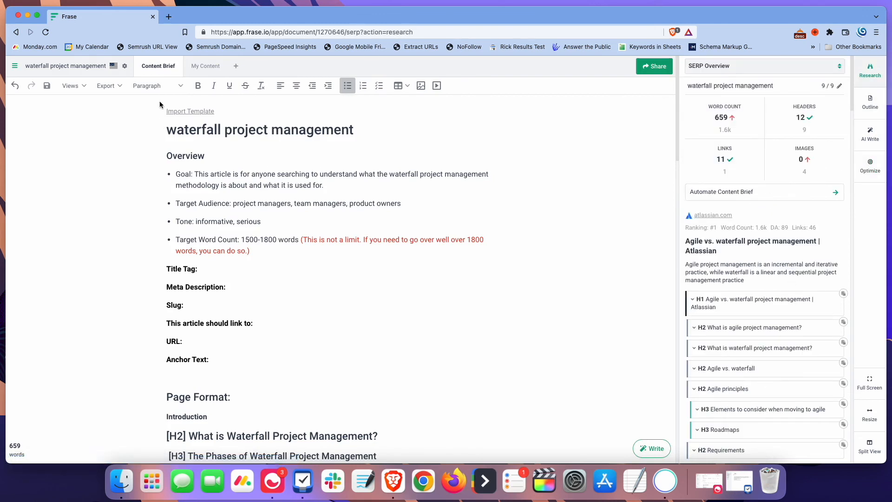
left_click(648, 66)
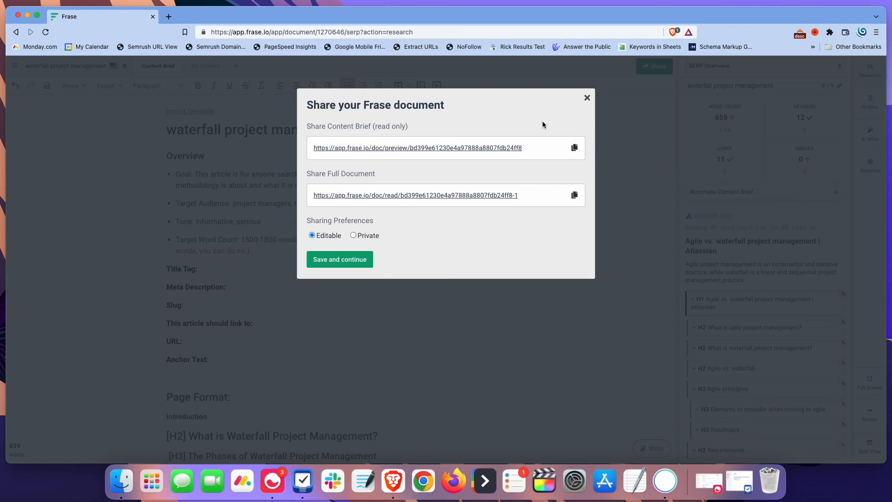
left_click(587, 98)
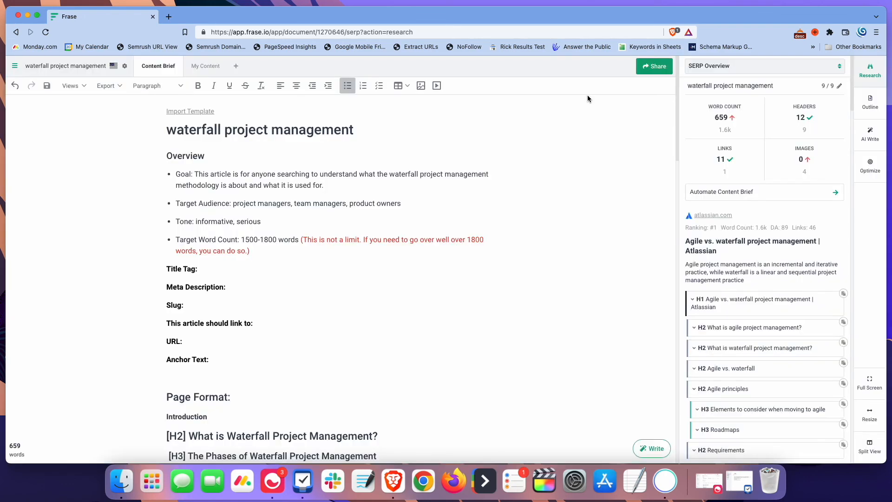